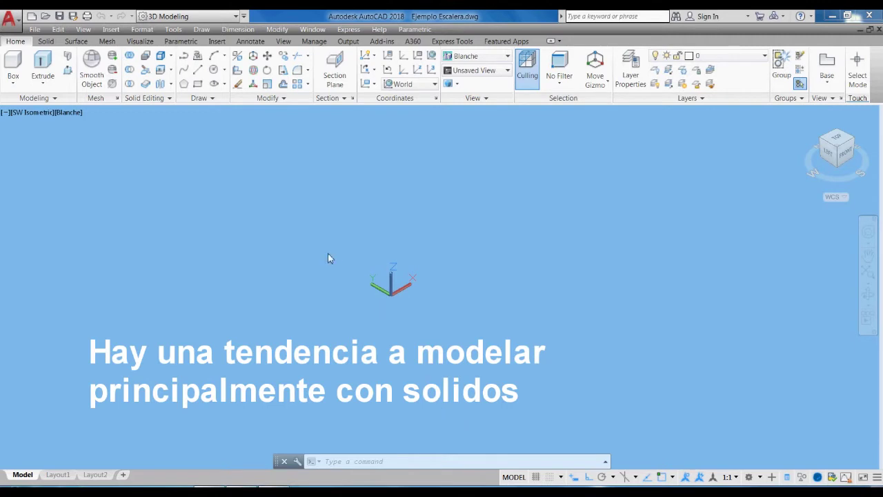
scroll(573, 272, "up", 2)
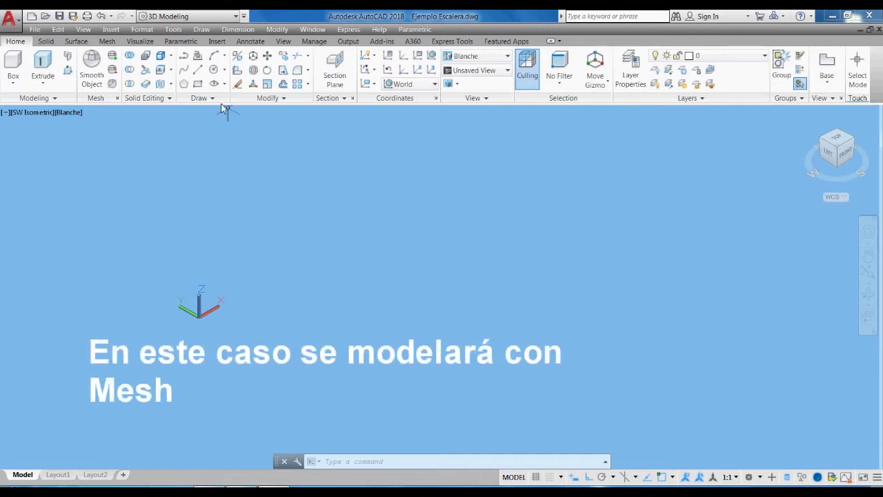
middle_click_drag(190, 243, 314, 257)
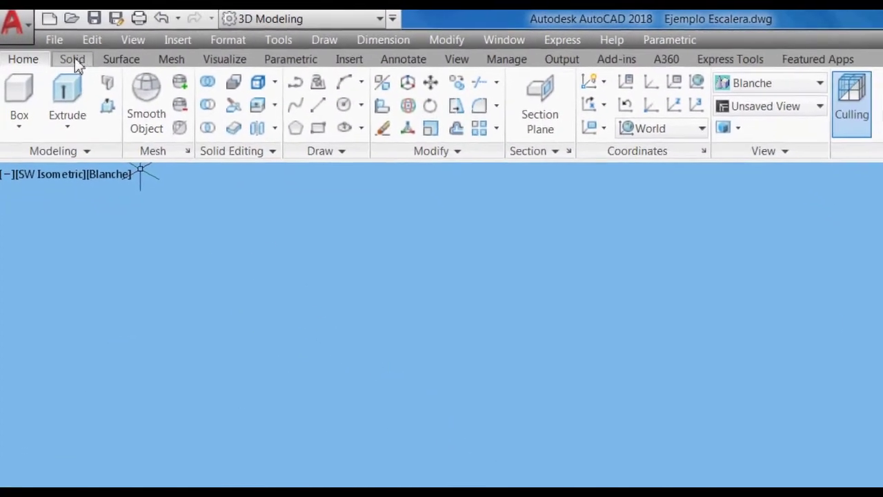
left_click(75, 59)
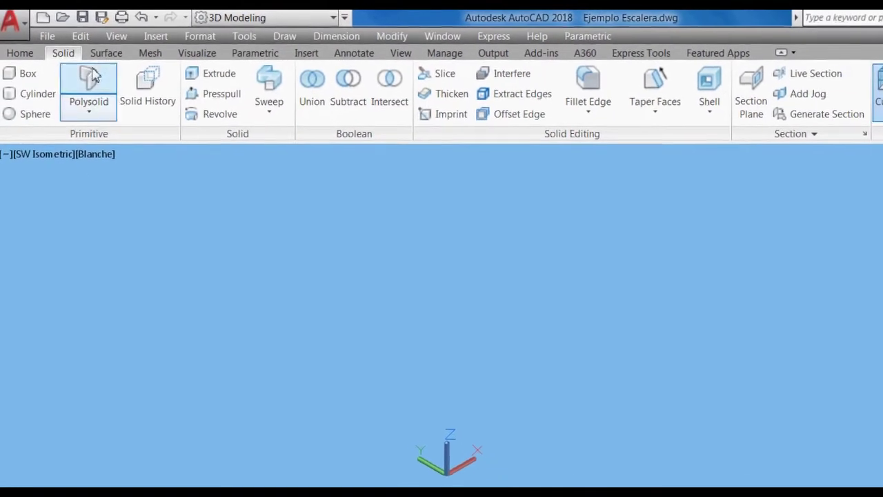
left_click(106, 53)
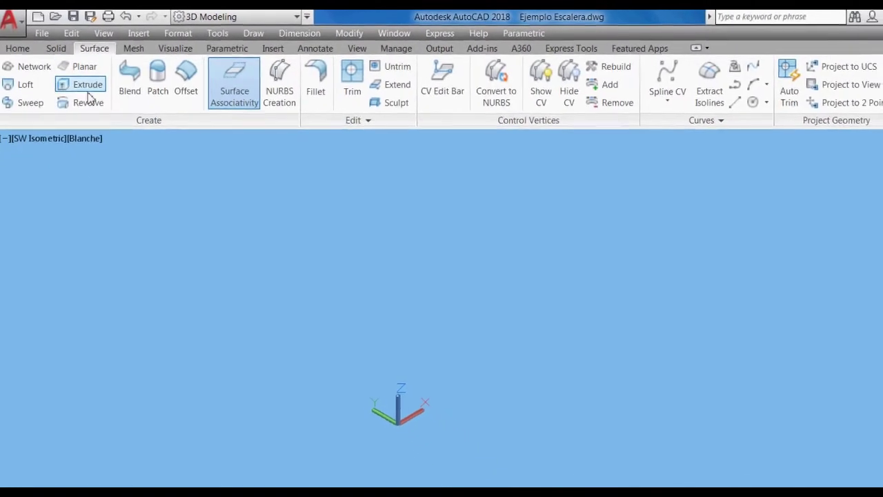
Review the box tessellation divisions in the Mesh Primitive Options and accept them.
left_click(134, 49)
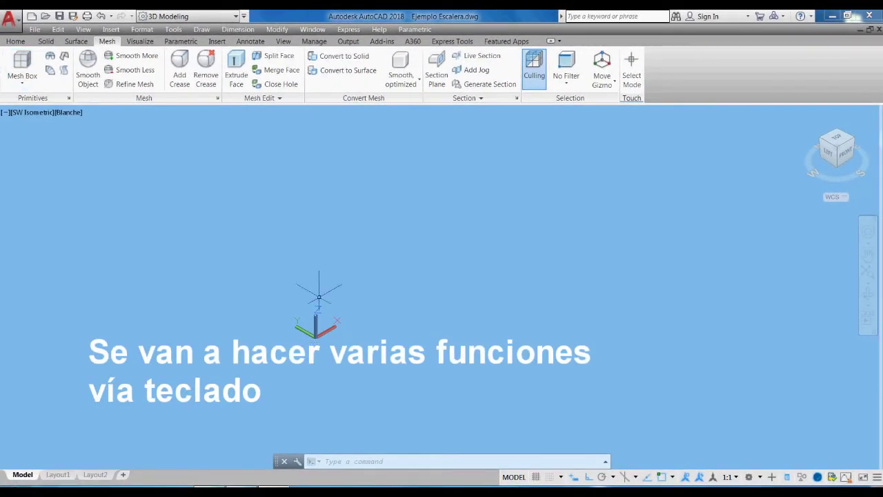
scroll(385, 341, "up", 2)
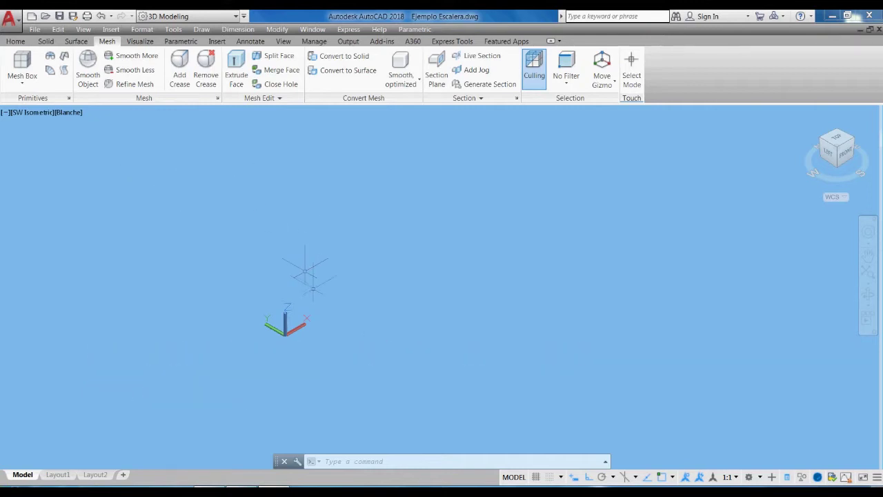
mouse_move(385, 299)
middle_mouse_down()
mouse_move(416, 321)
mouse_move(424, 315)
middle_mouse_up()
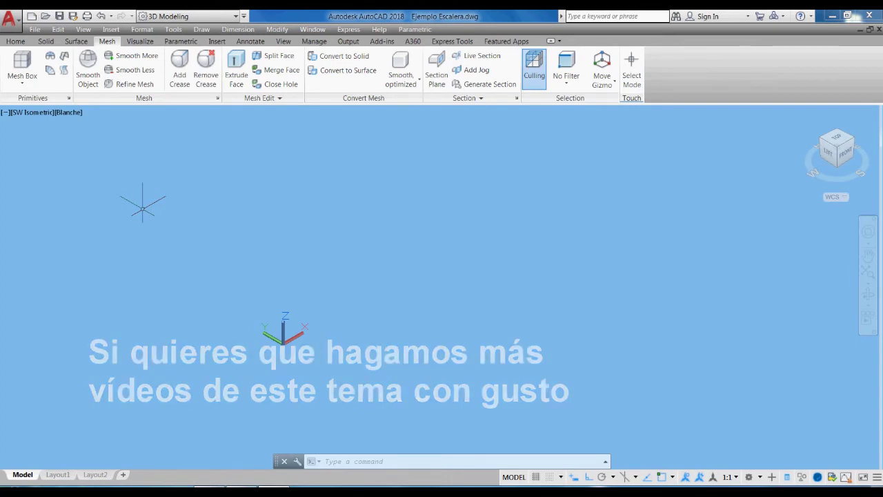
left_click(68, 98)
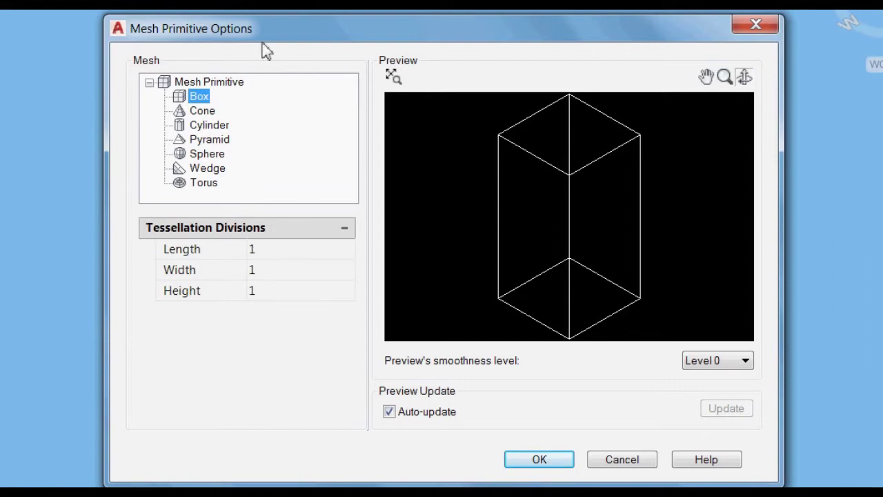
left_click_drag(274, 42, 170, 29)
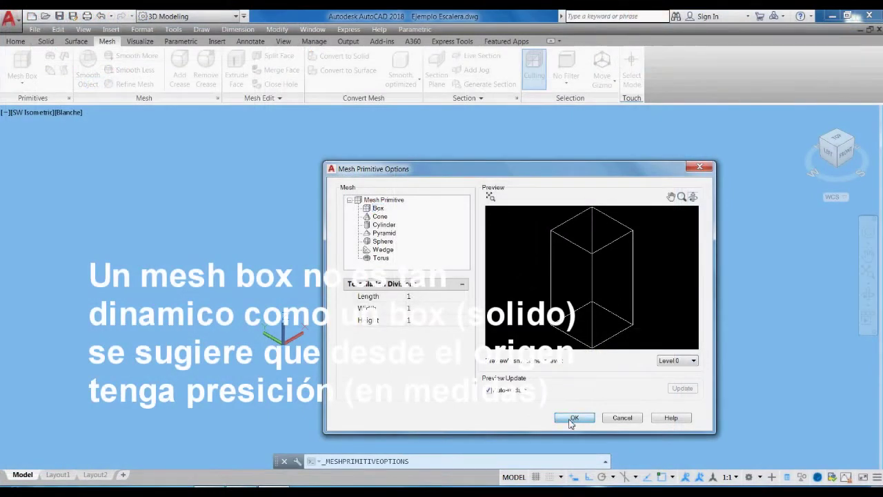
left_click(572, 419)
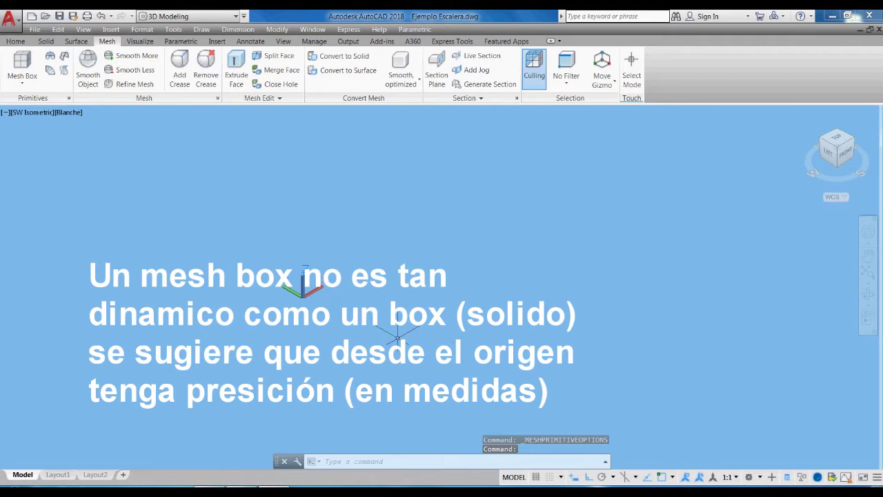
Create a mesh box 100 long, 30 wide and 5 high beside the origin.
left_click(22, 66)
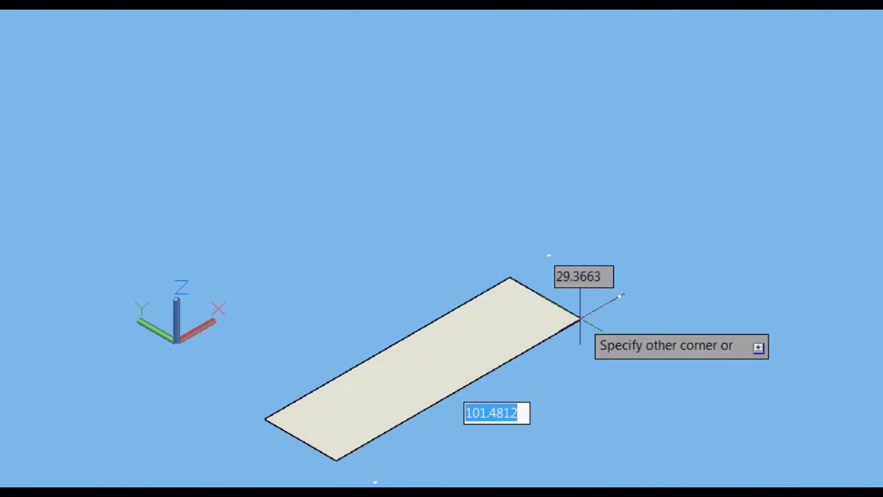
type("100")
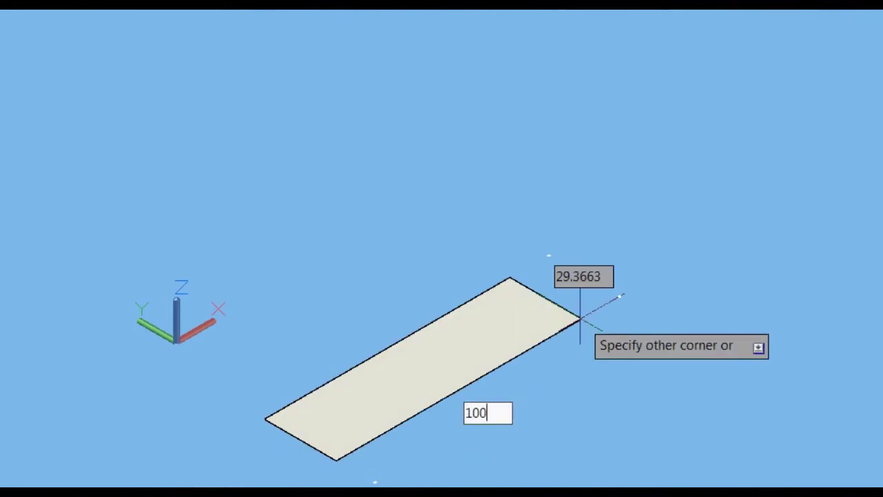
key("Tab")
type("3")
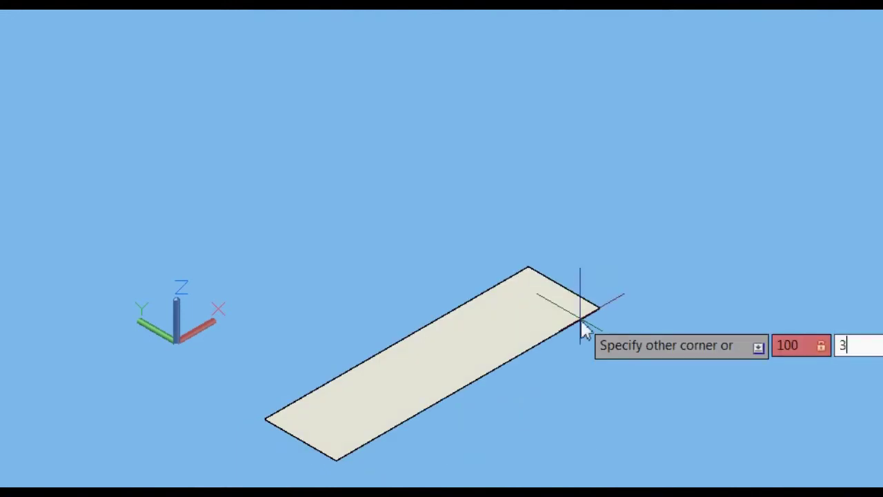
type("0")
key("Tab")
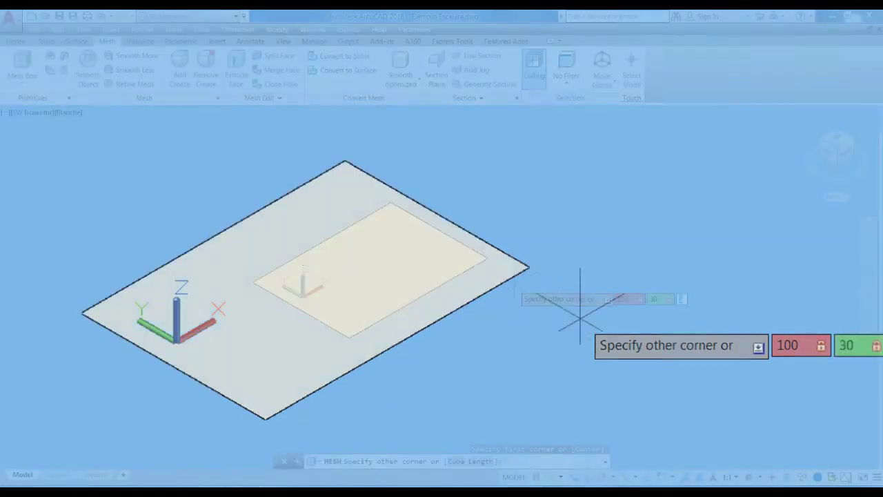
type("5")
key("Return")
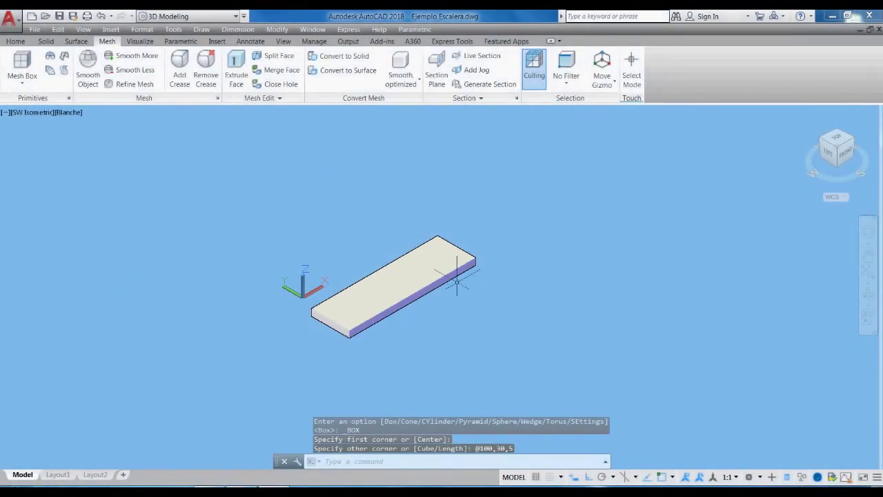
Draw a freehand reference rectangle from 0,0, extending toward negative X and positive Y, away from the mesh box.
scroll(264, 310, "up", 3)
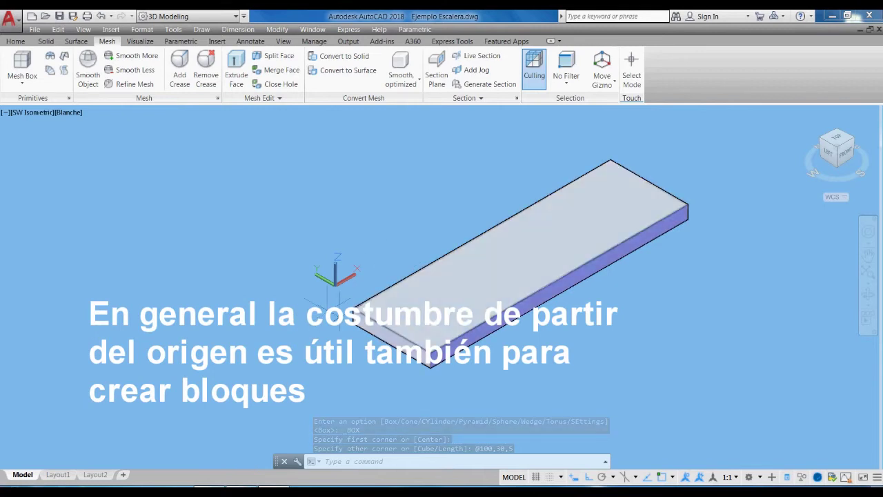
scroll(298, 315, "up", 2)
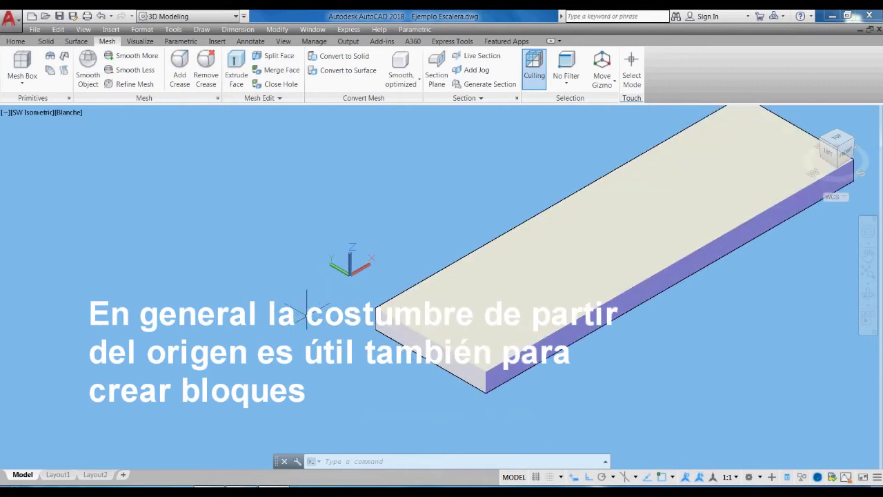
type("EC")
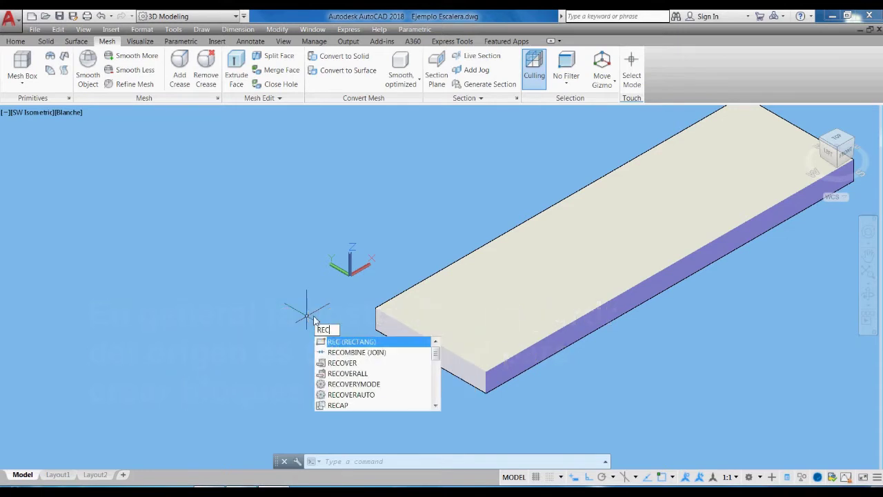
key("Return")
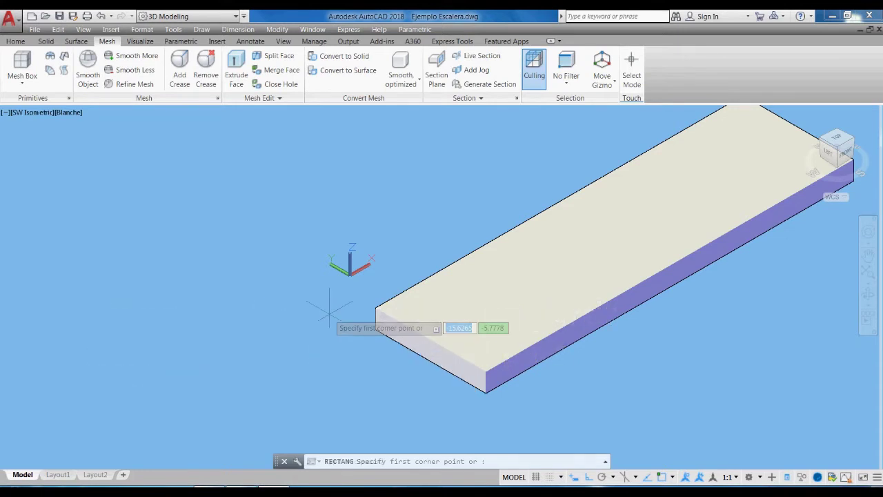
type("0,0")
key("Return")
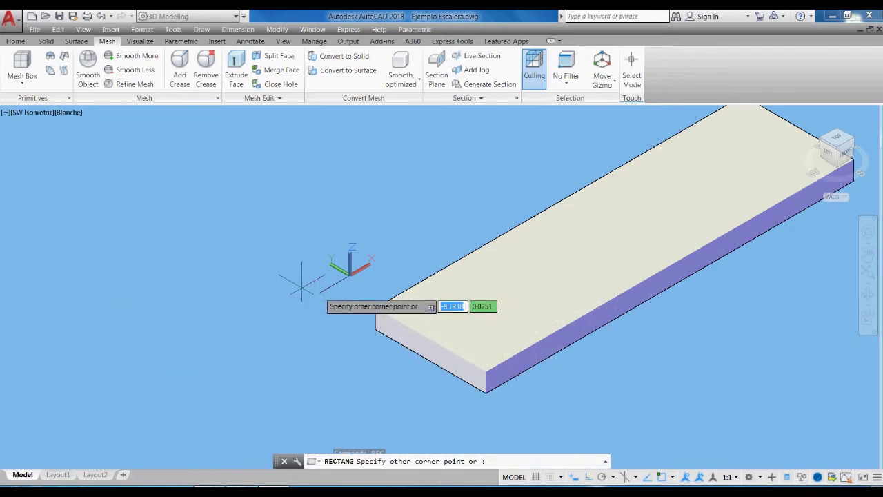
left_click(61, 270)
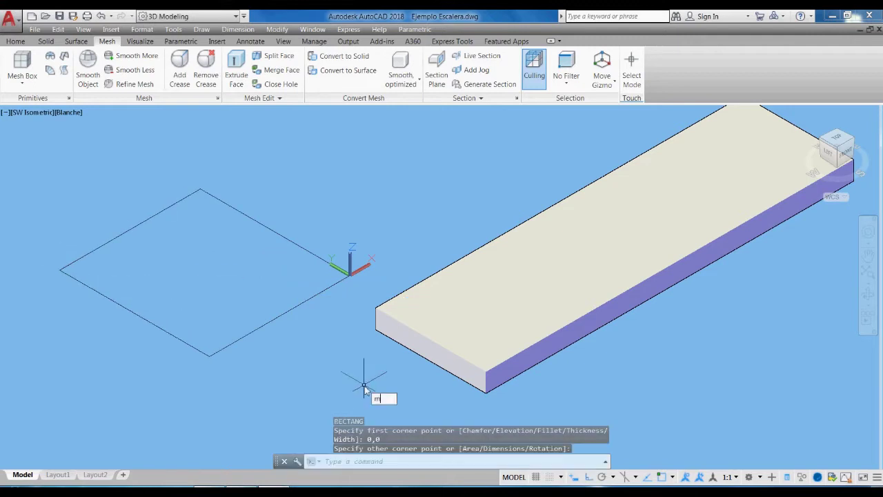
Move the mesh box by its near end's bottom corner onto the rectangle's corner at the origin.
type("m")
key("Return")
left_click(395, 311)
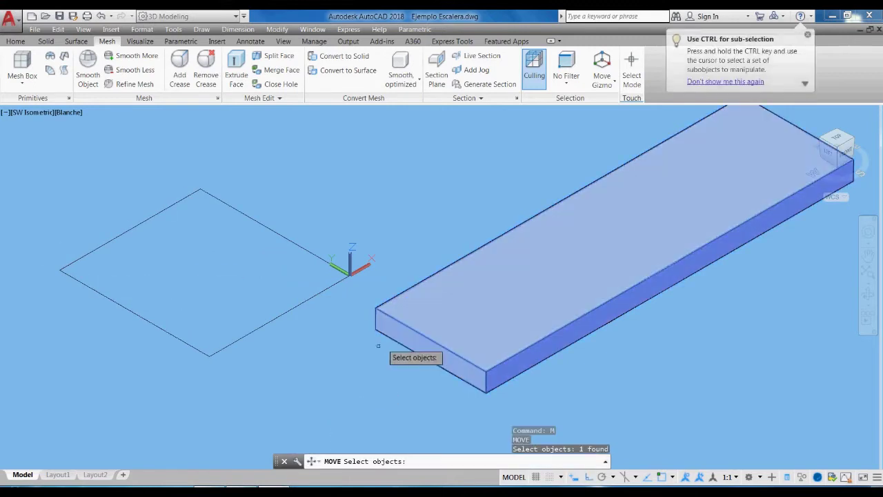
key("Return")
left_click(376, 308)
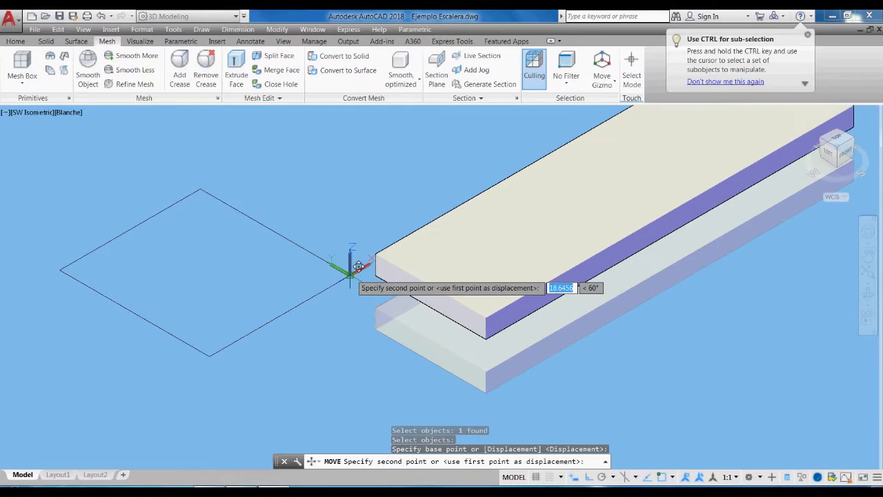
left_click(352, 266)
scroll(390, 314, "down", 4)
middle_click_drag(390, 314, 410, 336)
key("Escape")
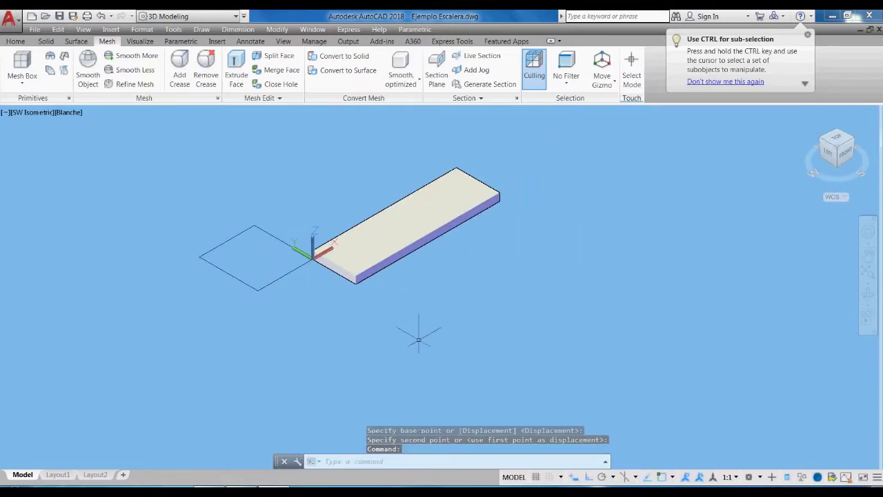
Create a second mesh box 100 long, 25 wide and 10 high in front of the first one.
left_click(22, 68)
left_click(436, 342)
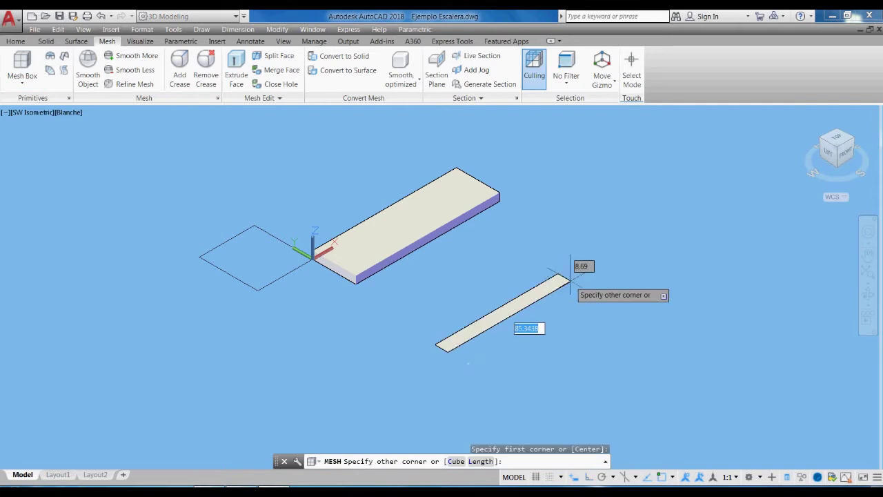
type("1")
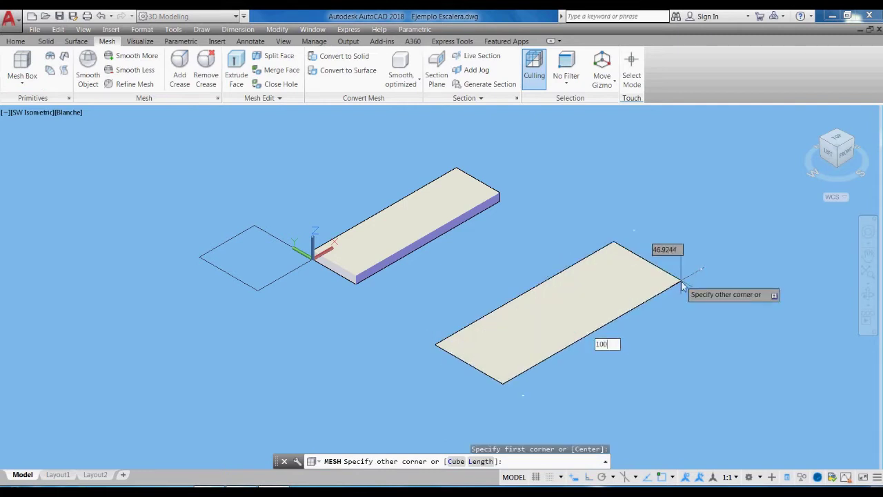
type("00")
key("Tab")
type("2")
key("Tab")
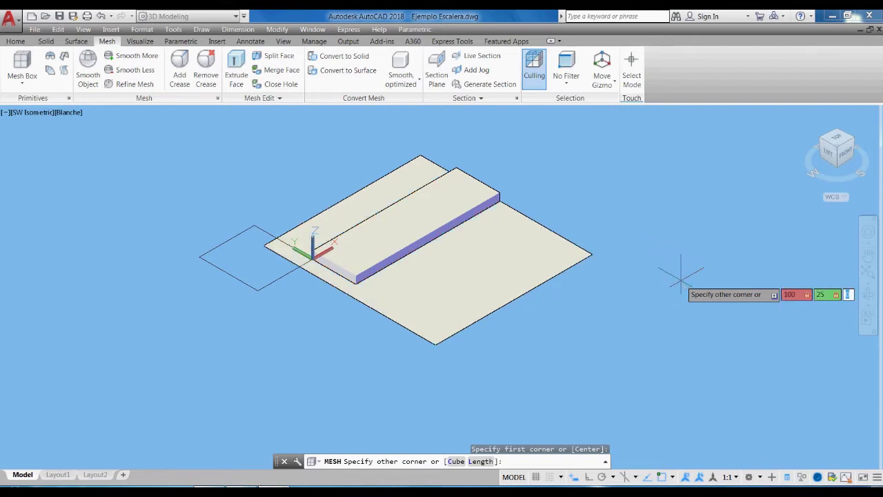
key("Return")
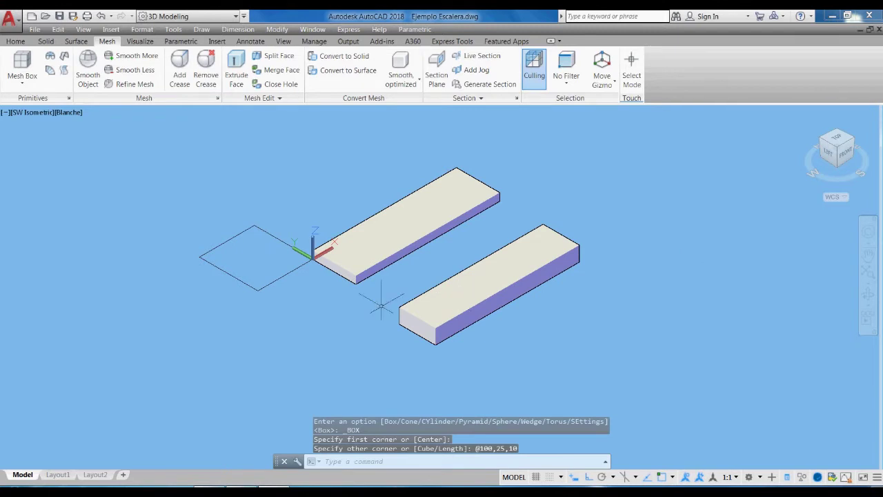
Move the 5-high mesh box onto the top of the 10-high box, aligning their rear corners at the near end.
scroll(382, 304, "up", 2)
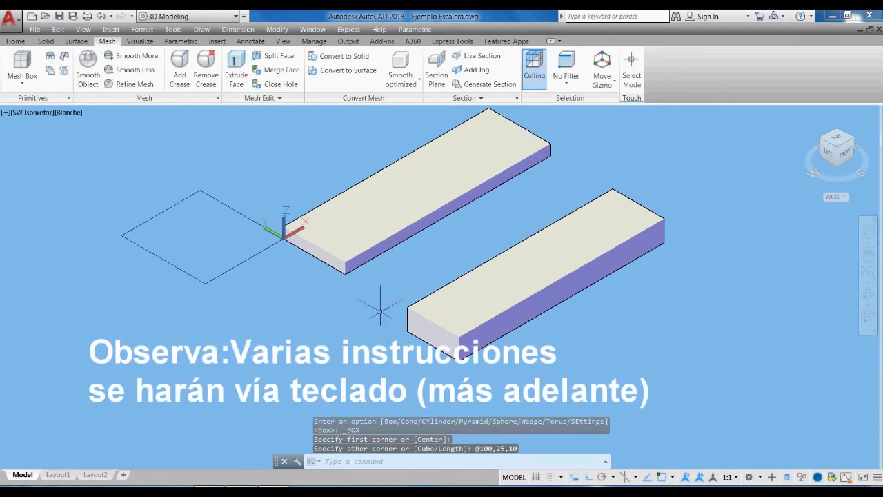
type("m")
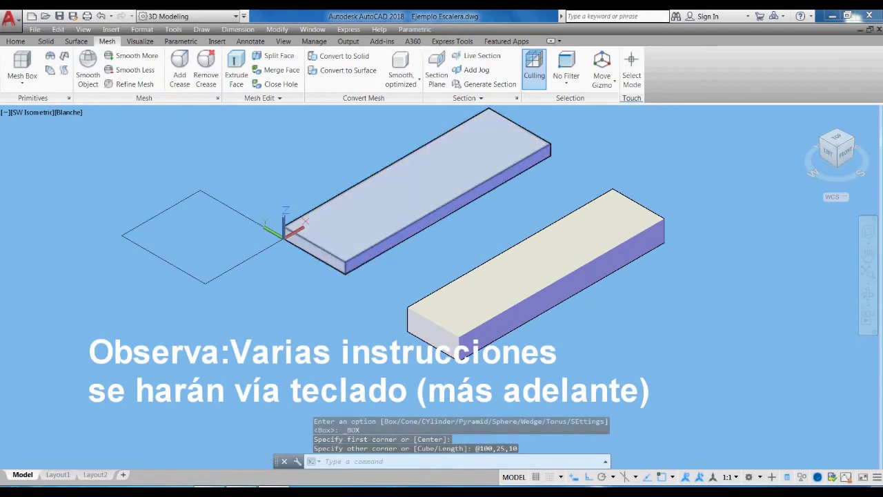
key("Return")
left_click(354, 249)
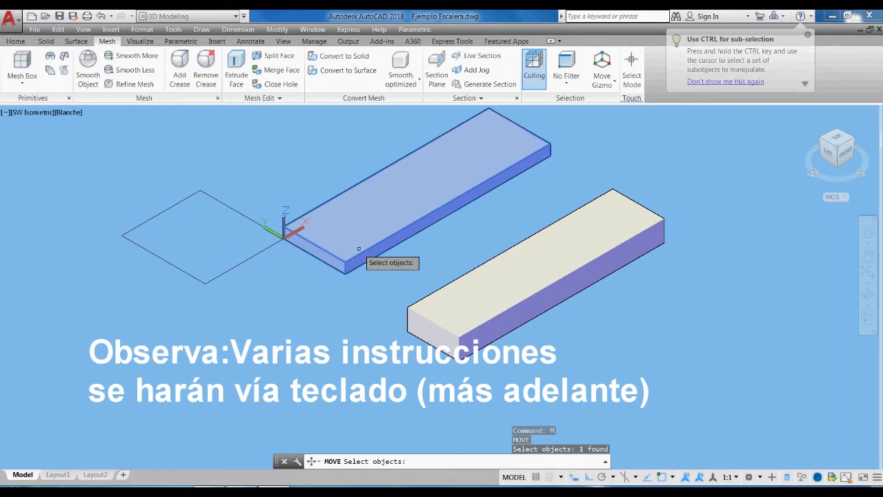
key("Return")
left_click(284, 234)
left_click(421, 300)
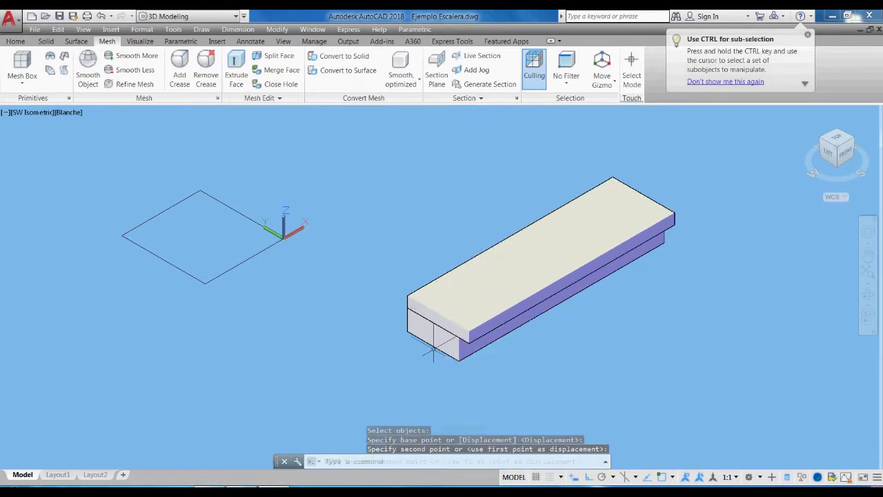
Move both stacked mesh boxes together so the lower box's bottom rear corner sits at the origin.
type("m")
key("Return")
left_click(451, 350)
left_click(445, 314)
key("Return")
left_click(408, 331)
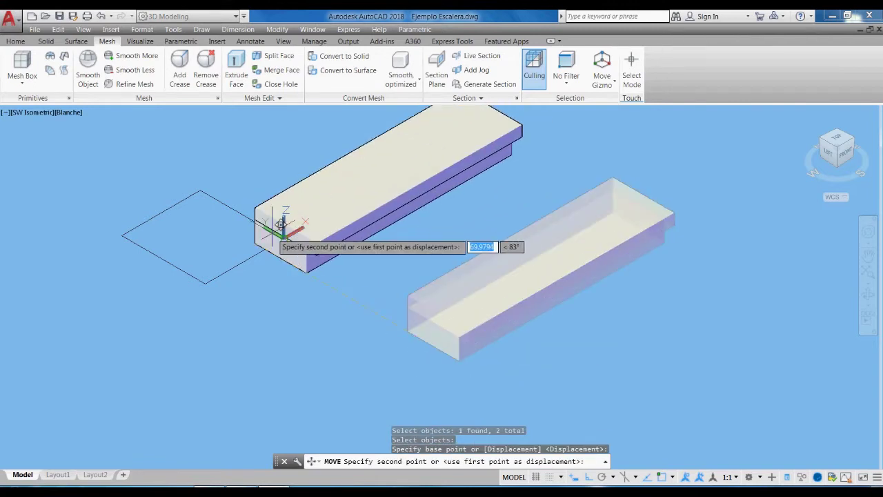
left_click(283, 236)
middle_click_drag(381, 290, 395, 337)
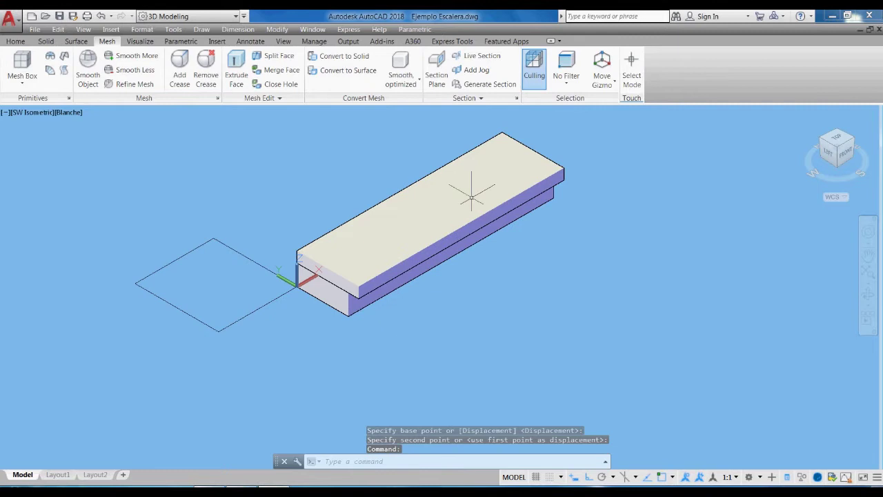
Create a layer named huella and set its colour to index 180.
type("la")
key("Return")
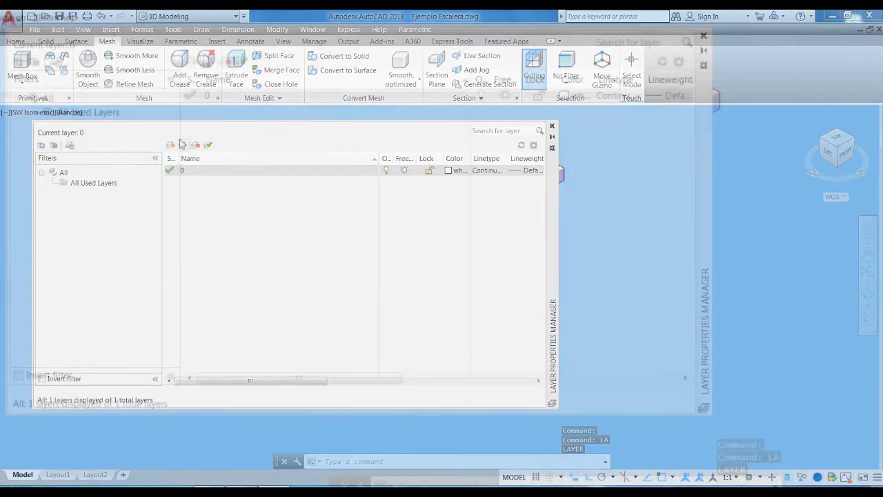
left_click(172, 145)
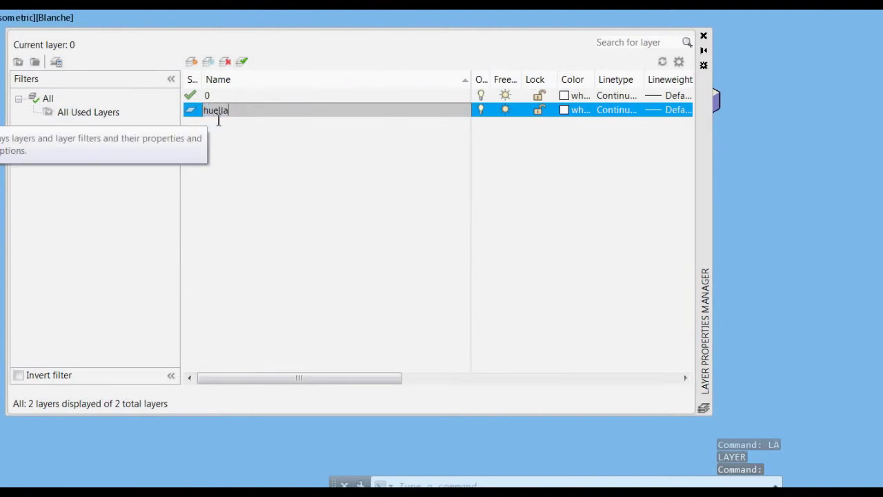
left_click(564, 110)
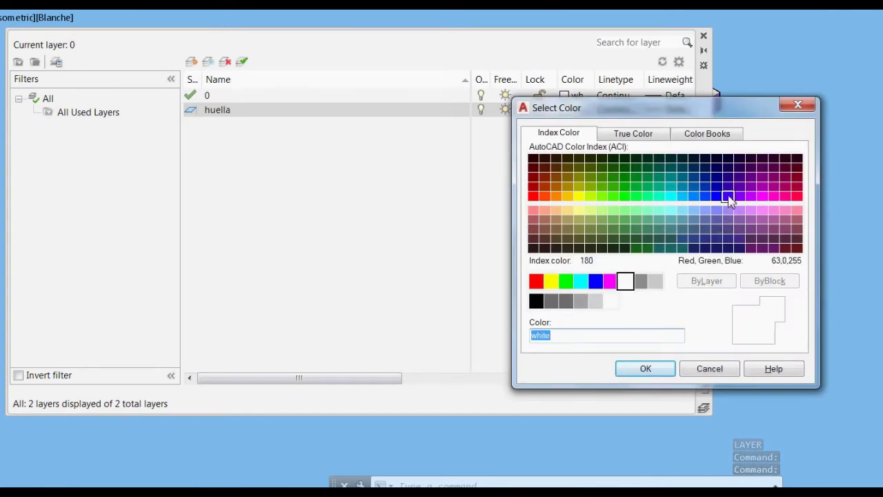
left_click(728, 196)
left_click(661, 369)
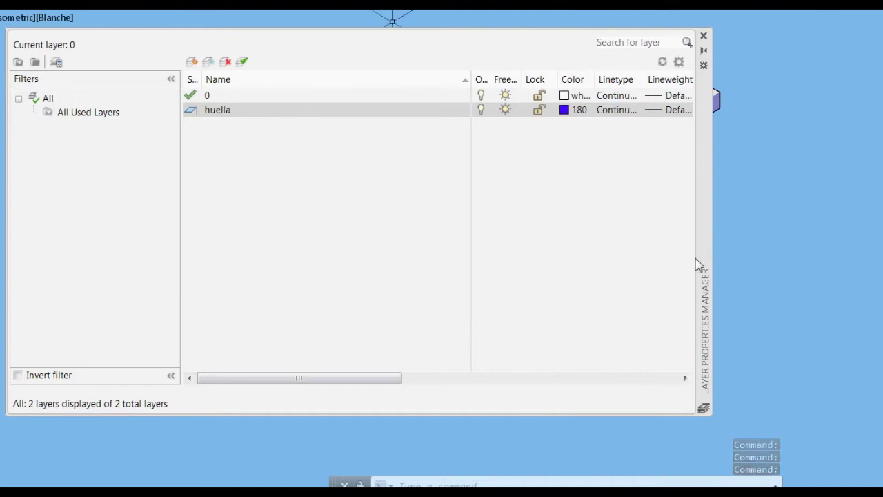
Add a second layer named base with colour index 240 and close the layer manager.
left_click(192, 62)
type("base")
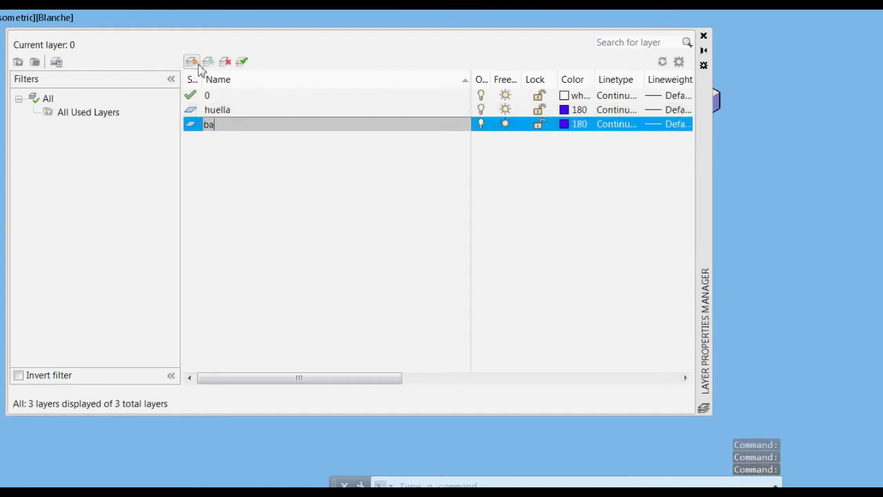
left_click(564, 125)
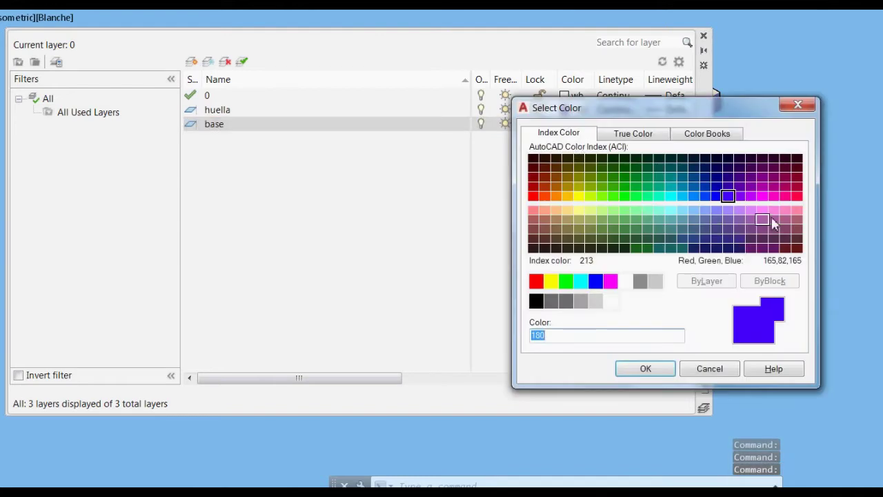
left_click(786, 196)
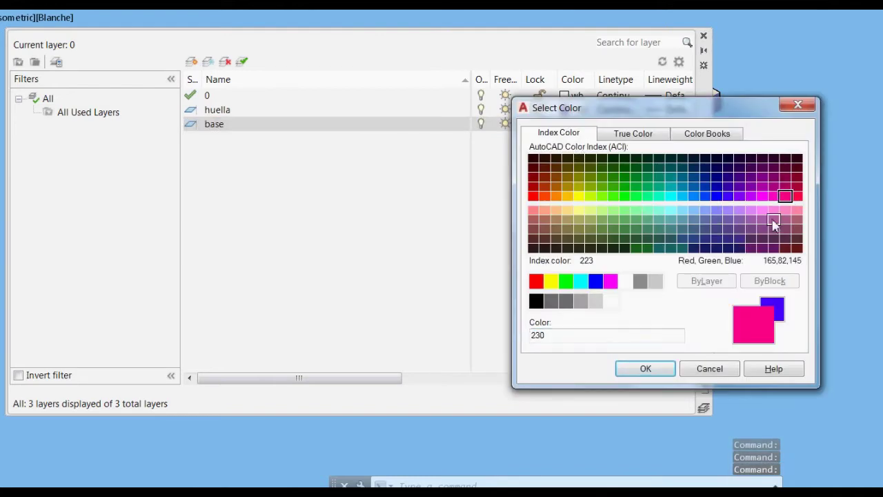
left_click(797, 196)
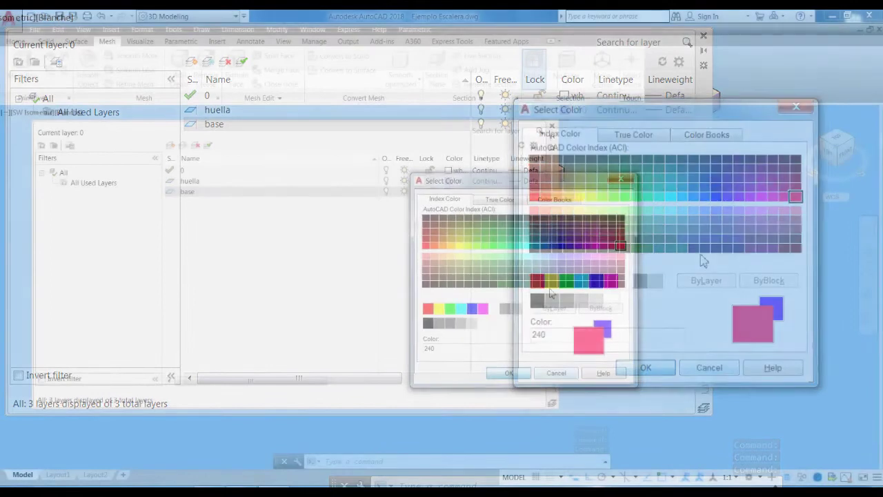
left_click(646, 369)
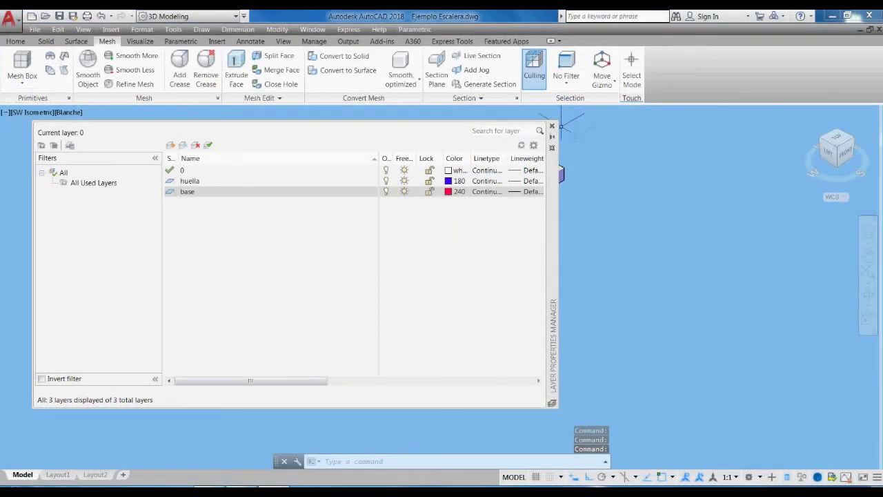
left_click(553, 127)
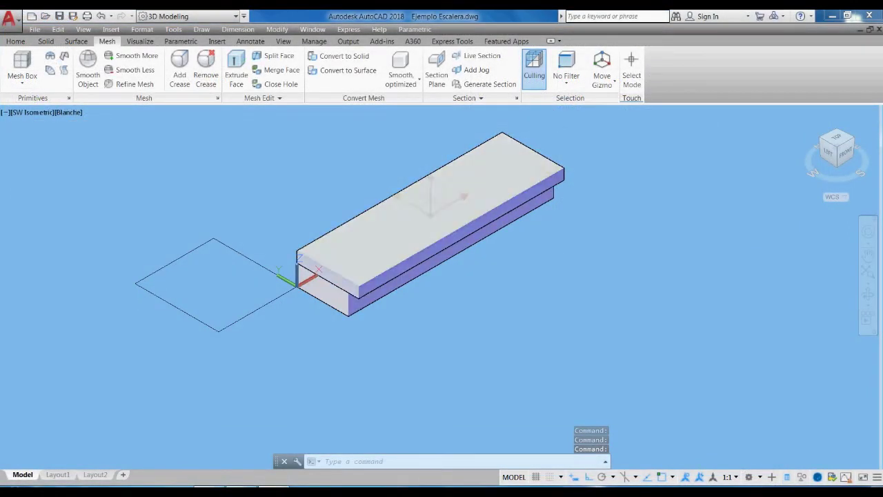
Assign the upper mesh box to the huella layer and clear the selection.
left_click(548, 174)
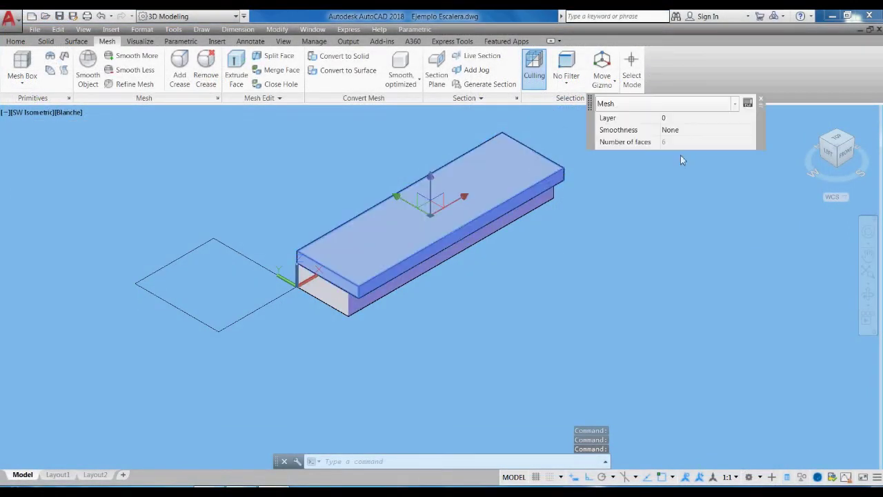
left_click(739, 119)
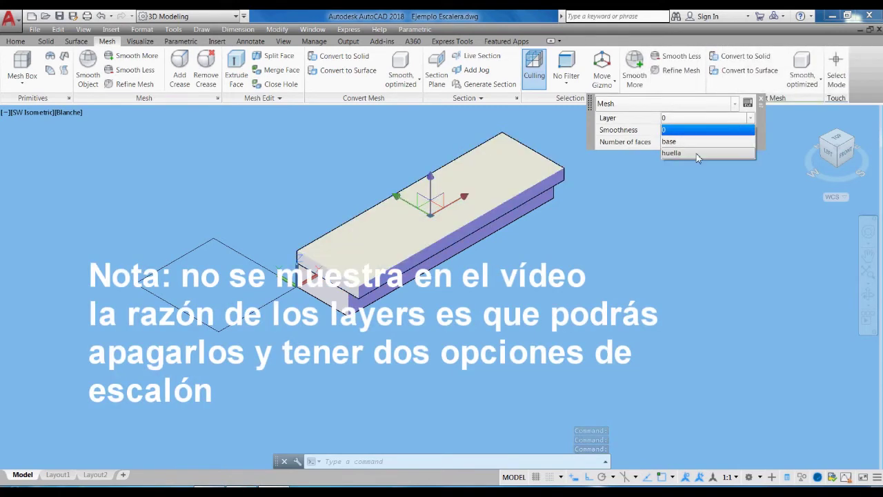
left_click(698, 153)
key("Escape")
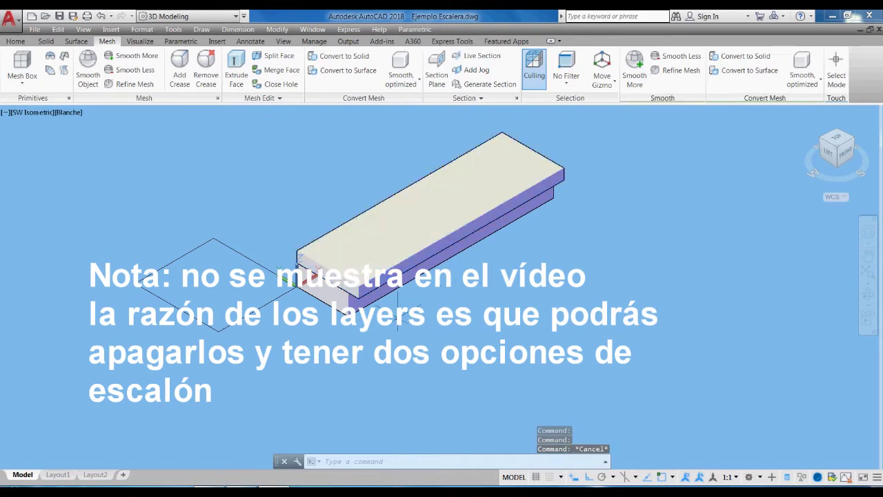
Assign the lower mesh box to the base layer and clear the selection.
left_click(344, 301)
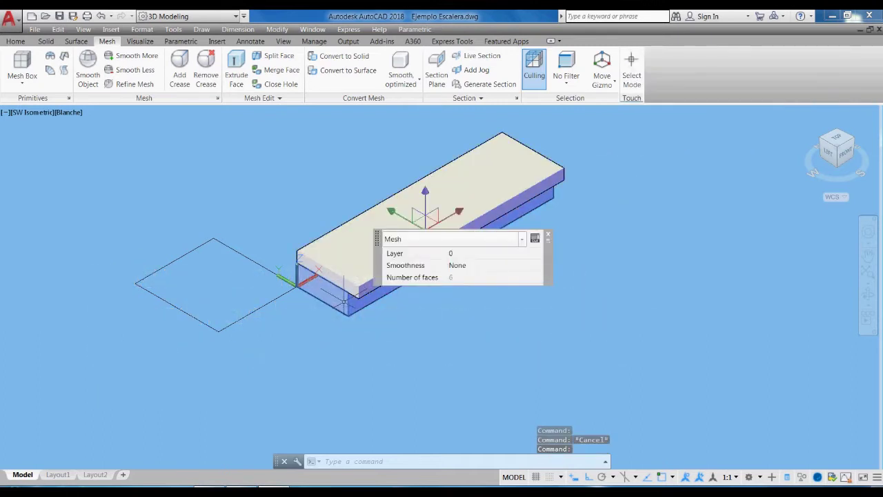
left_click(529, 254)
left_click(537, 253)
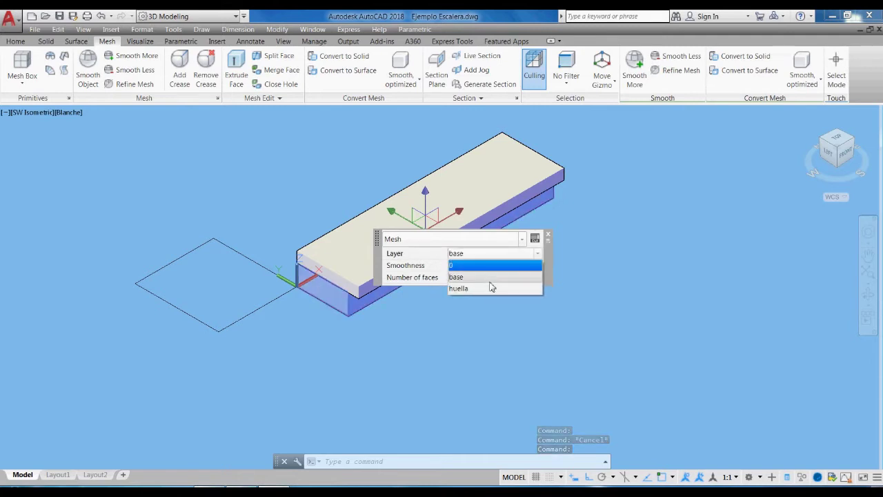
left_click(491, 288)
key("Escape")
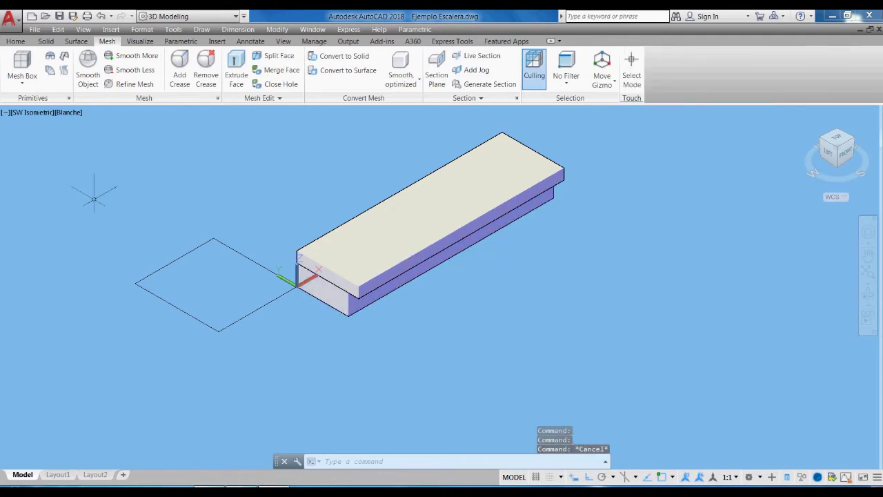
View the stacked boxes' layer colours in the Conceptual visual style, and return to the custom Blanche style.
middle_click_drag(615, 337, 501, 343)
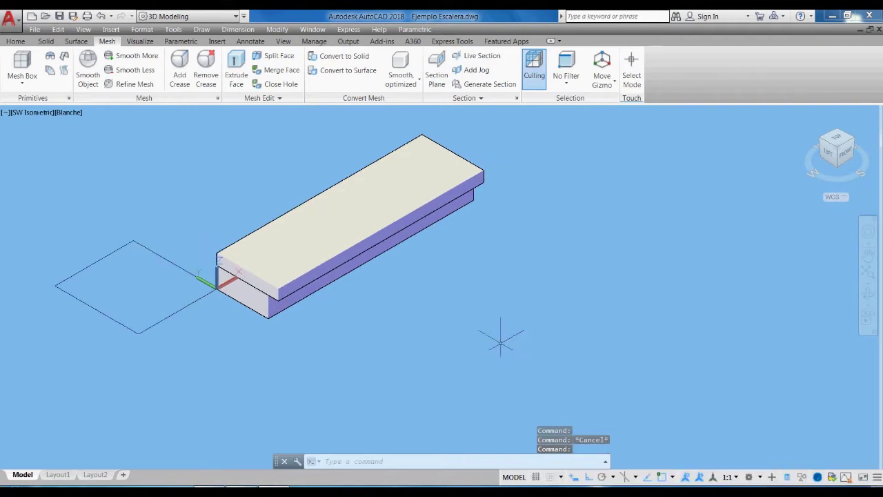
scroll(438, 352, "down", 2)
scroll(352, 318, "up", 1)
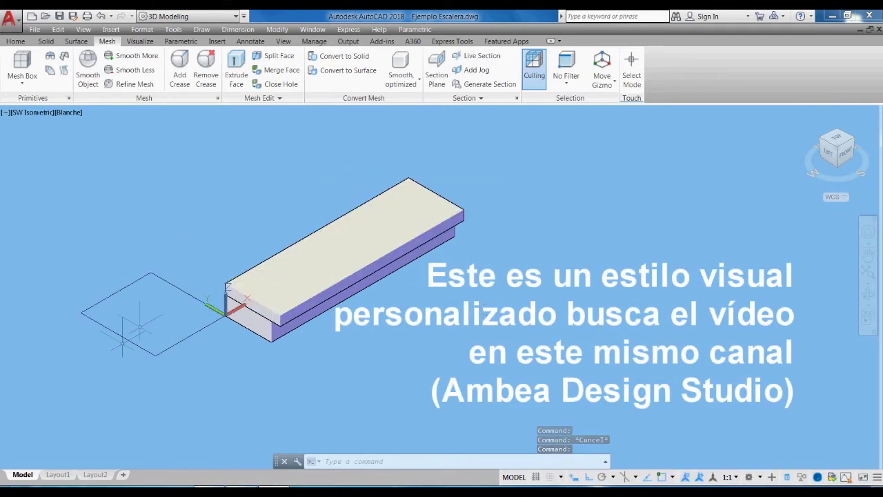
left_click(67, 112)
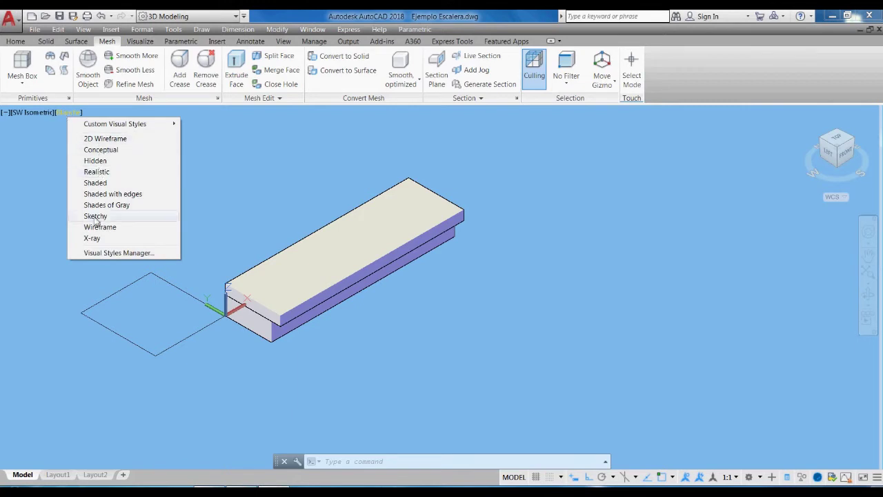
left_click(100, 150)
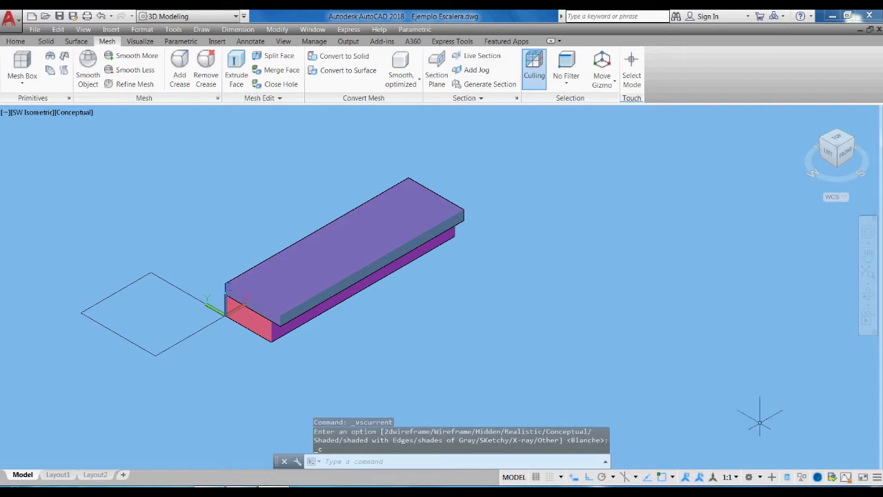
left_click(81, 112)
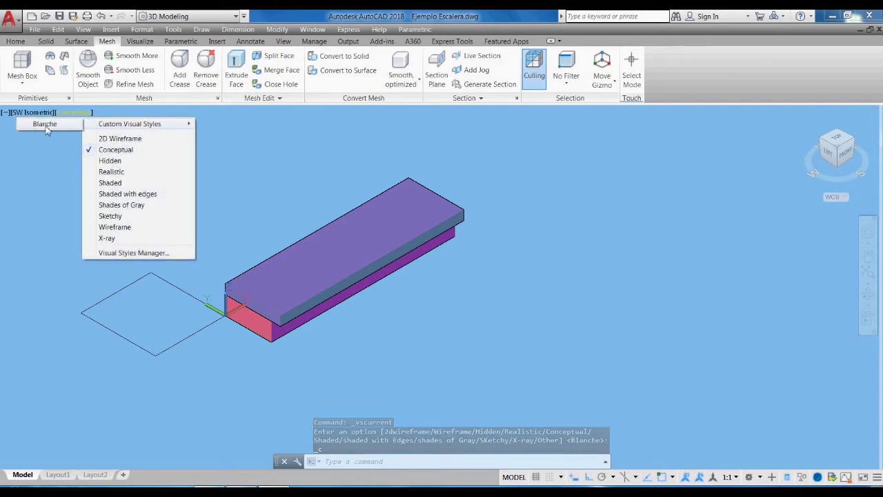
left_click(45, 125)
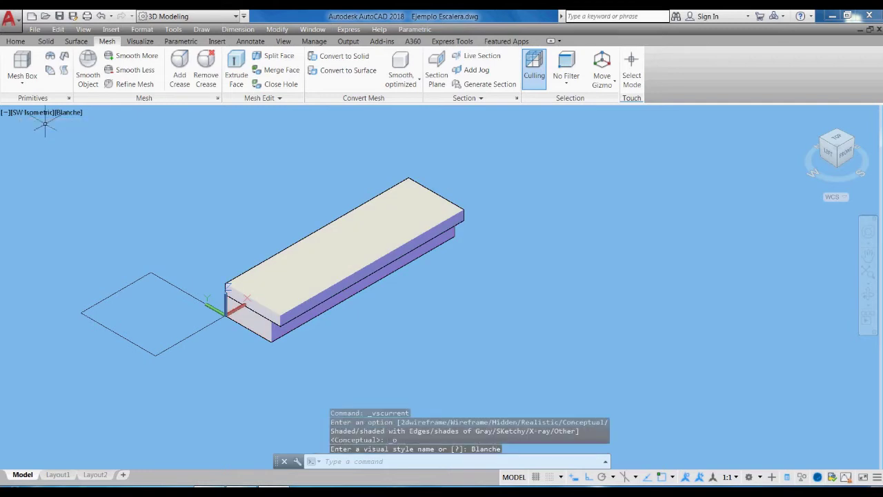
Delete the reference rectangle beside the stacked mesh boxes.
scroll(537, 396, "down", 2)
scroll(295, 361, "up", 1)
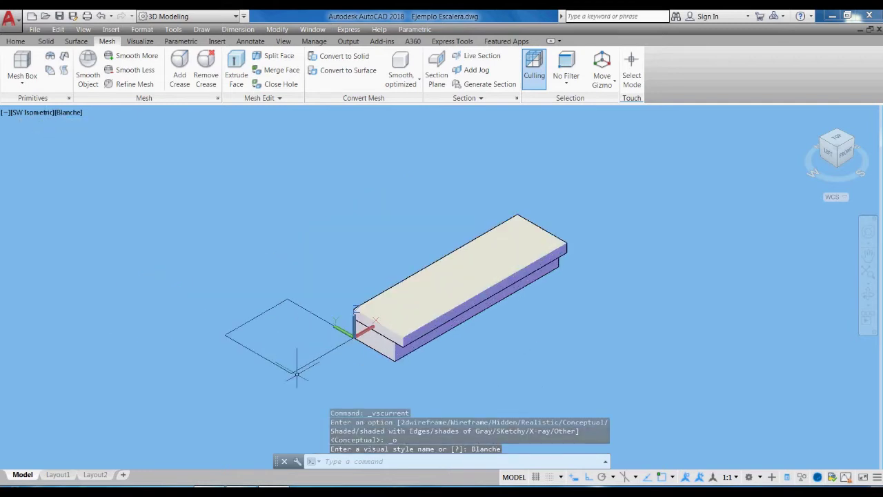
left_click(291, 359)
key("Delete")
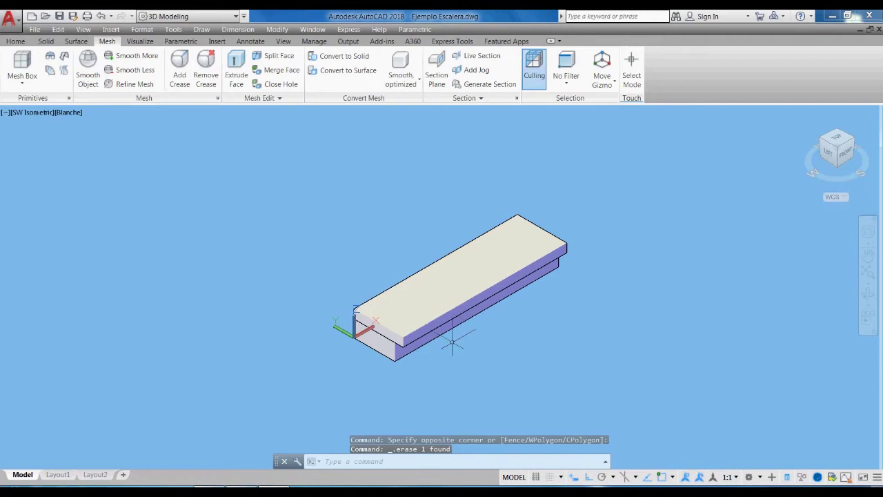
Set the user coordinate system to World with the UCS command.
scroll(441, 346, "down", 1)
scroll(434, 349, "up", 1)
scroll(430, 348, "down", 1)
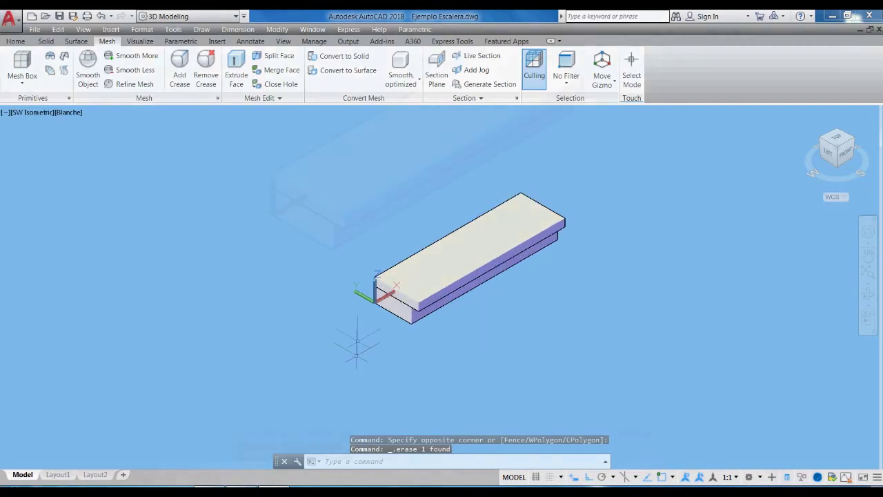
type("UCs")
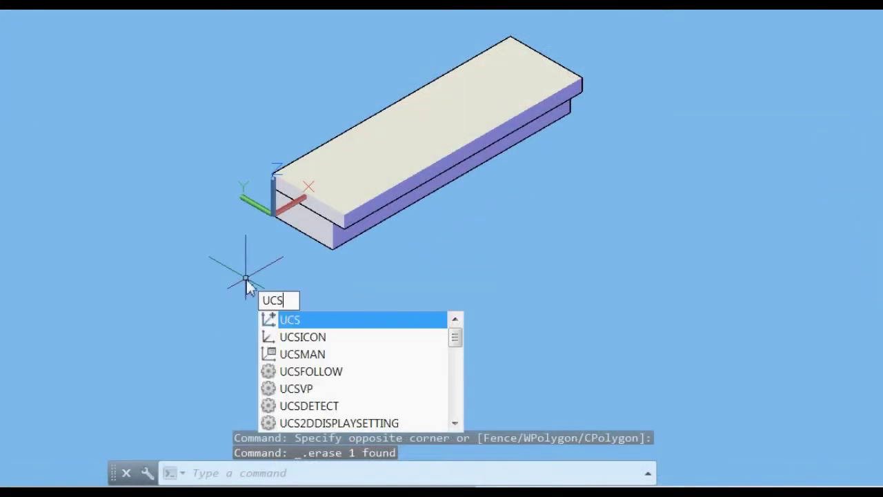
key("Return")
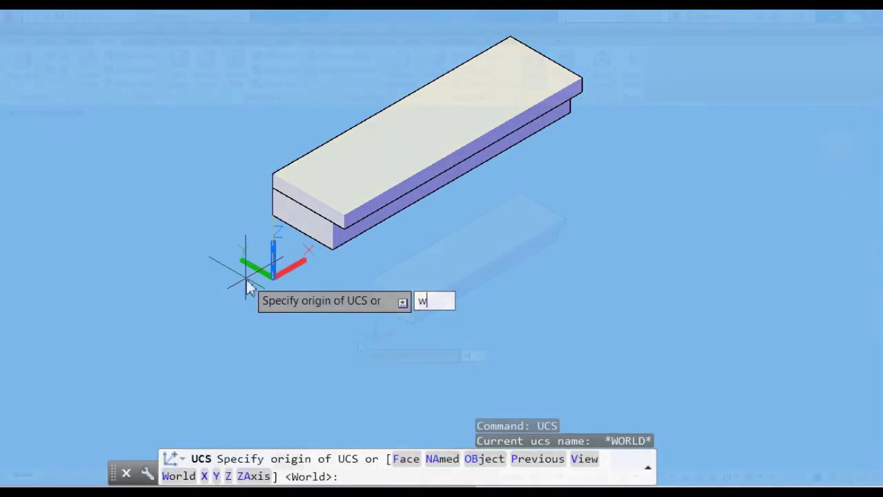
left_click(375, 298)
key("Return")
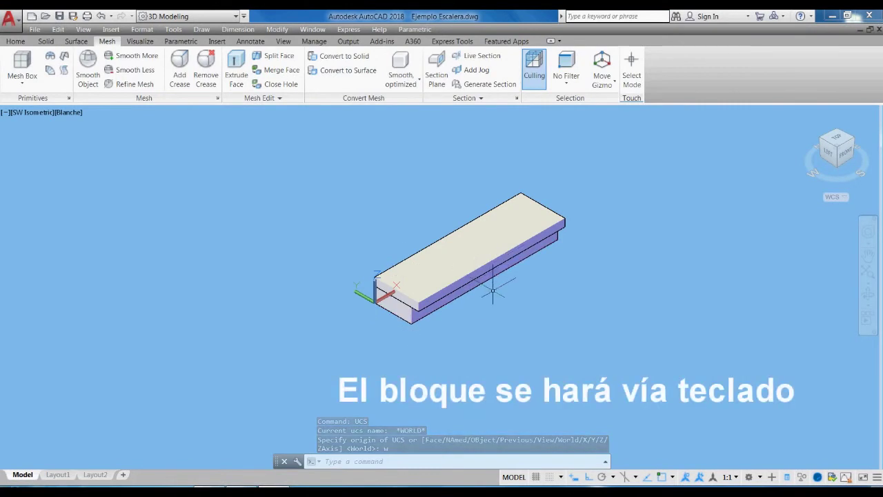
Copy both stacked mesh boxes to the clipboard with the lower box's corner at the origin as base point.
scroll(492, 338, "up", 2)
scroll(457, 336, "down", 2)
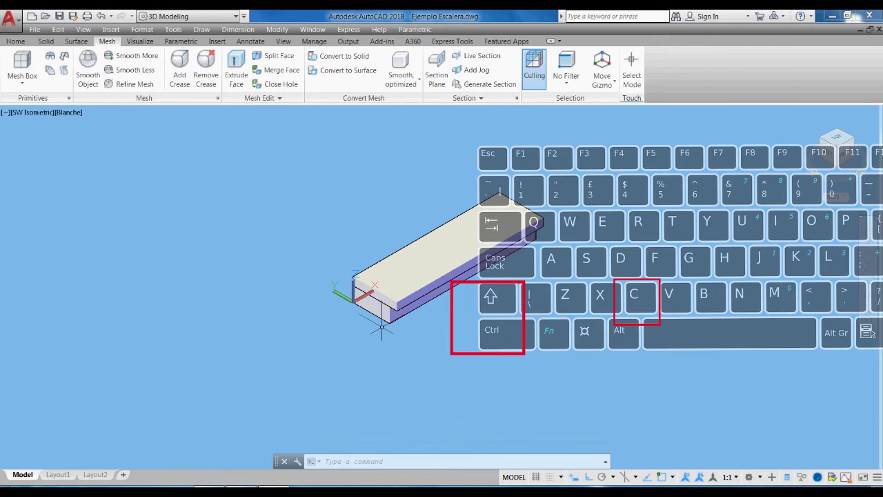
key("ctrl+shift+c")
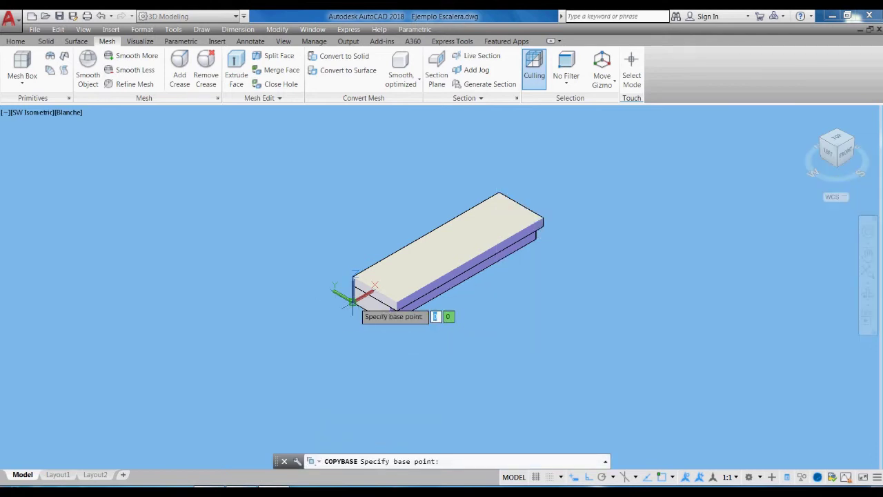
left_click(353, 297)
left_click(327, 151)
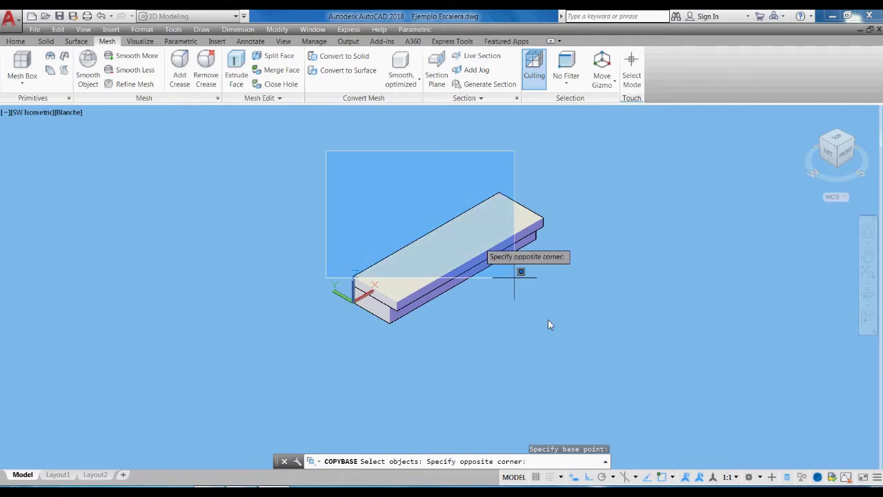
left_click(588, 345)
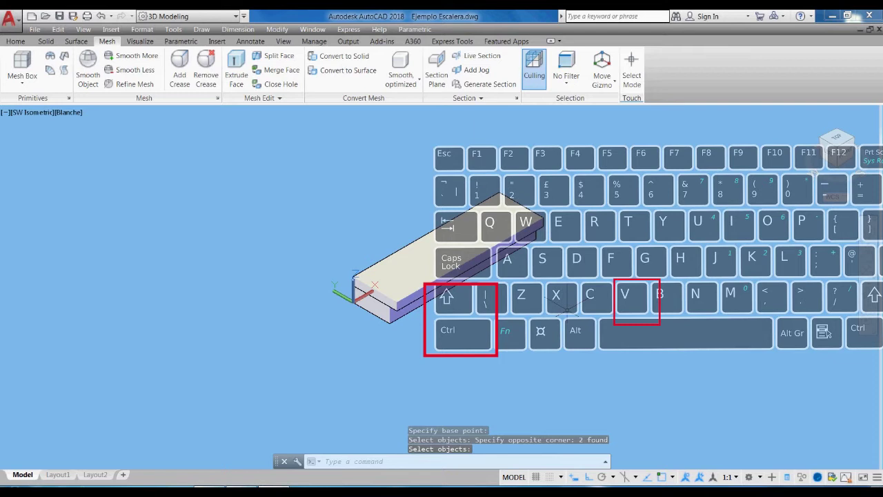
Paste the copied step as a block in the empty space in front of the original boxes.
key("ctrl+shift+v")
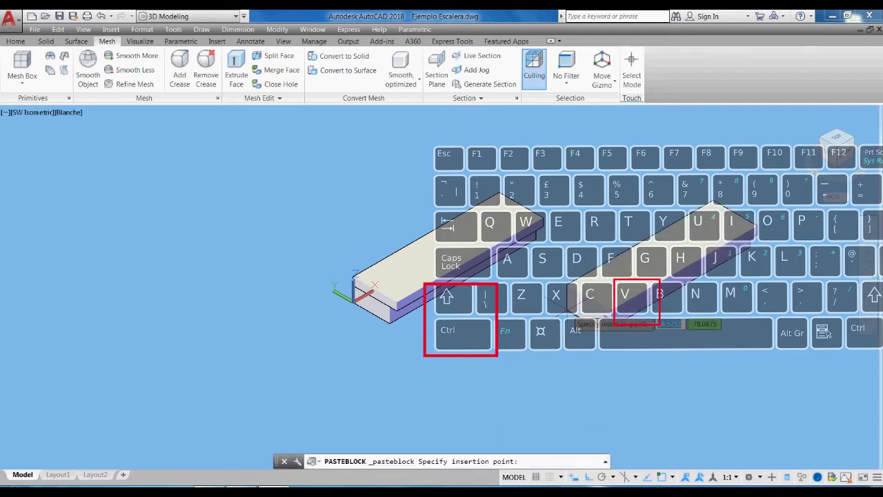
left_click(580, 304)
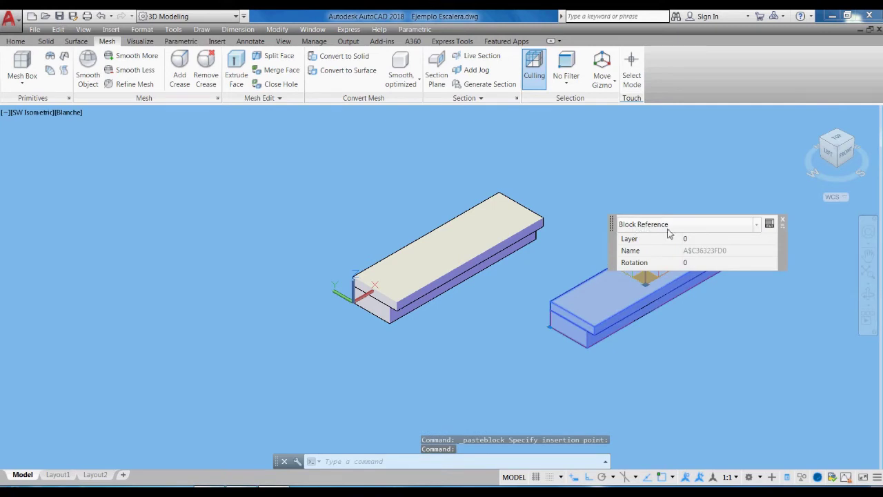
key("Escape")
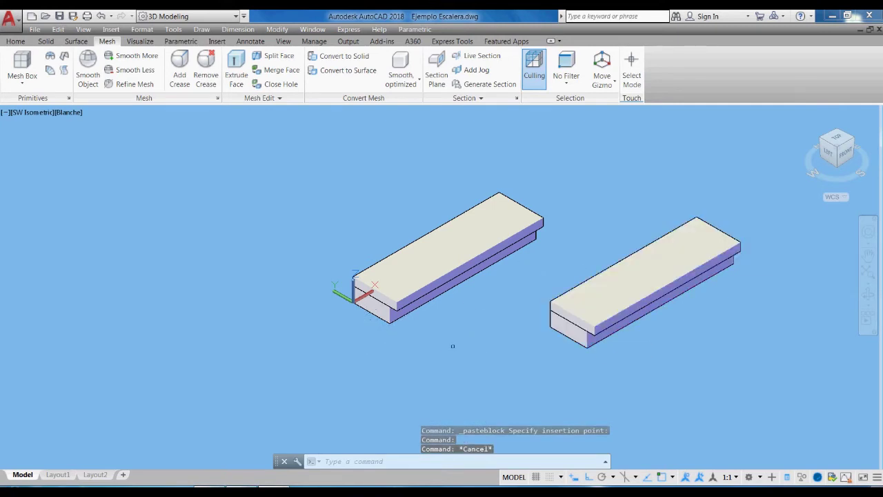
Move the pasted block together with the two original mesh boxes so the block's lower corner lands on the origin.
type("m")
key("Return")
left_click(597, 342)
left_click_drag(429, 315, 363, 260)
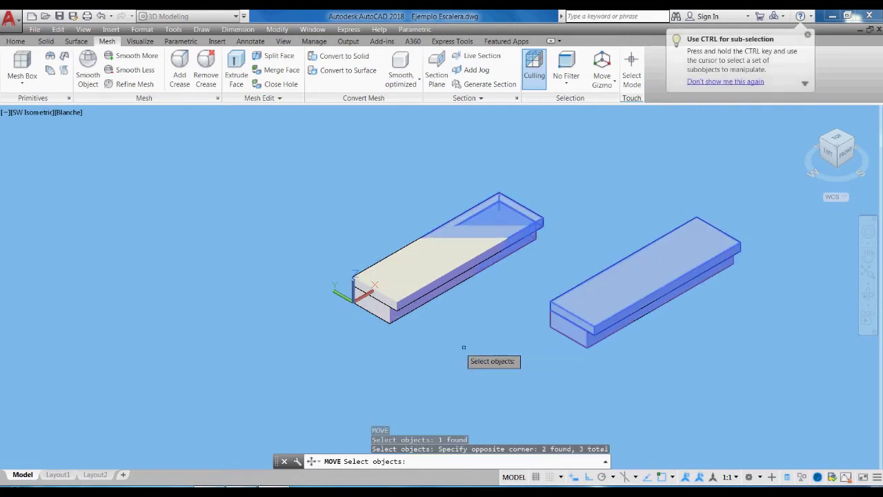
left_click(469, 303)
left_click(374, 257)
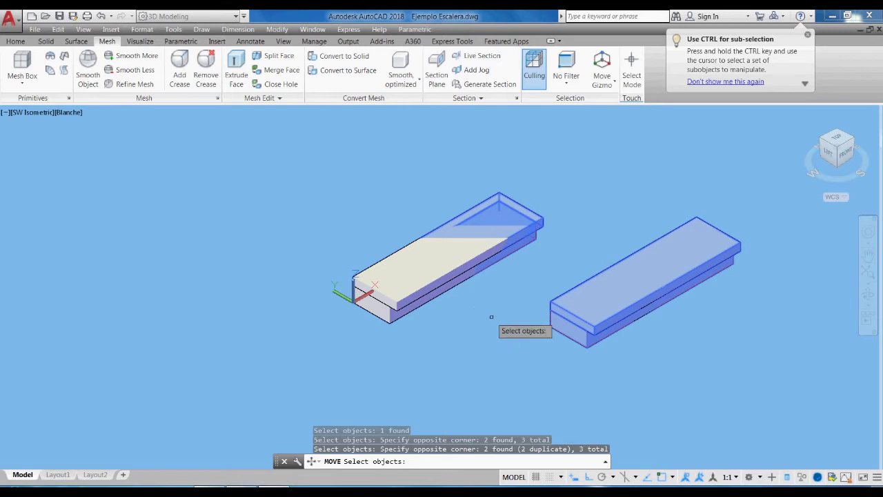
key("Return")
left_click(550, 326)
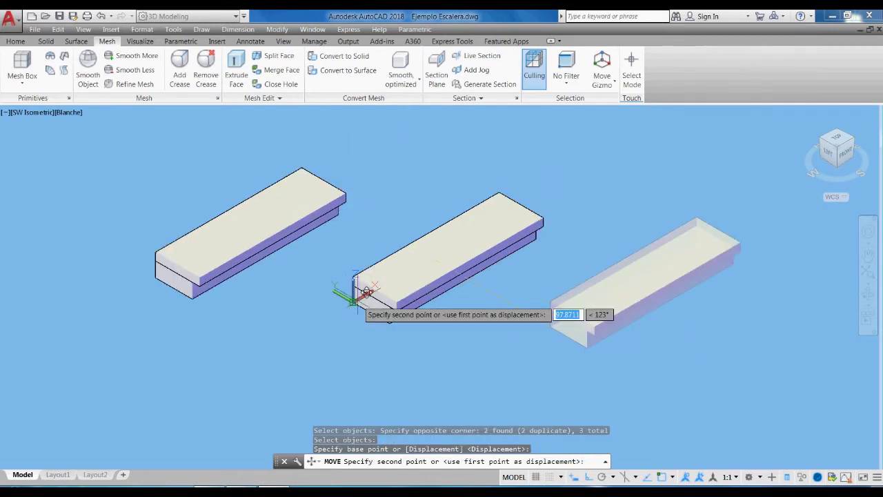
left_click(354, 301)
Delete the two original mesh boxes displaced from the origin, keeping only the step block.
left_click(308, 300)
key("Delete")
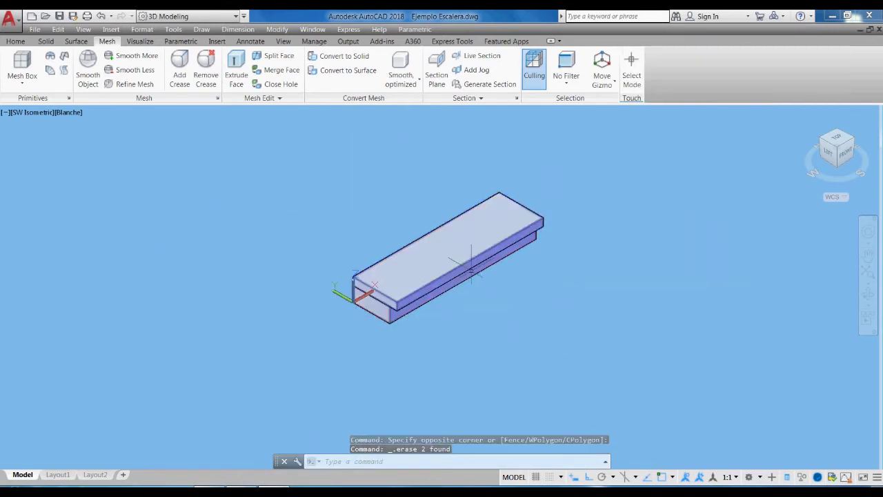
scroll(543, 280, "down", 2)
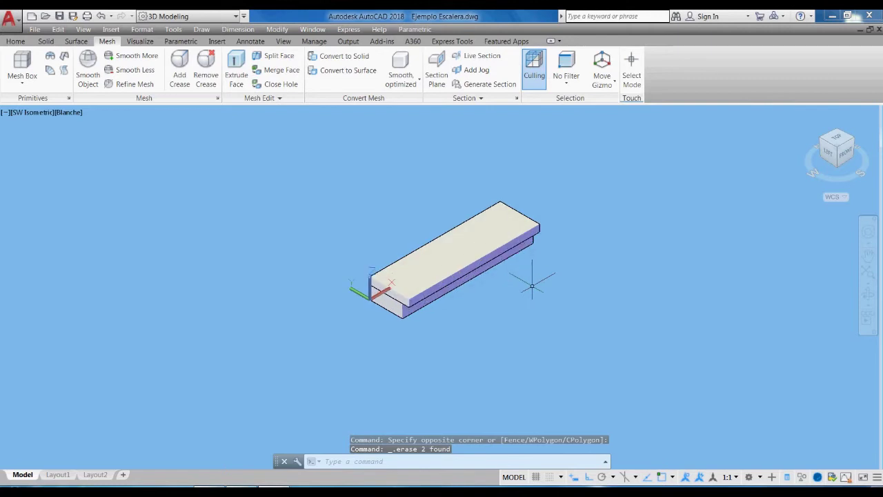
Open the step block's definition in the Block Editor.
double_click(470, 263)
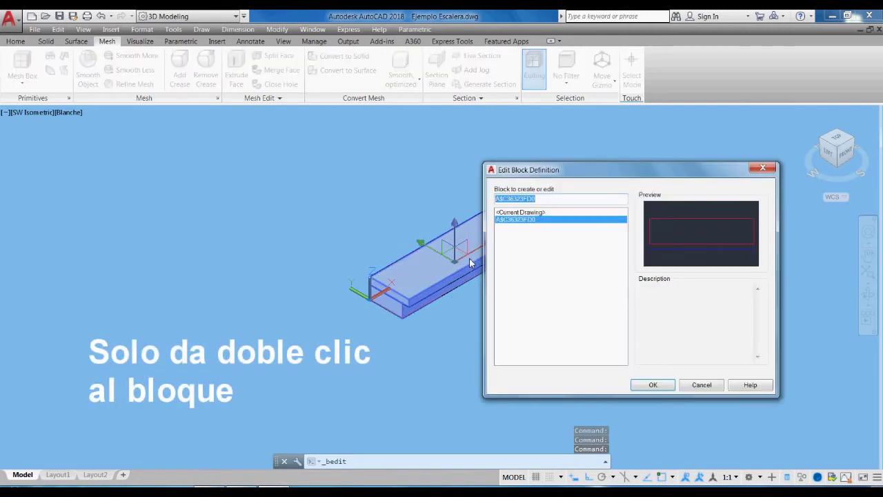
left_click(654, 385)
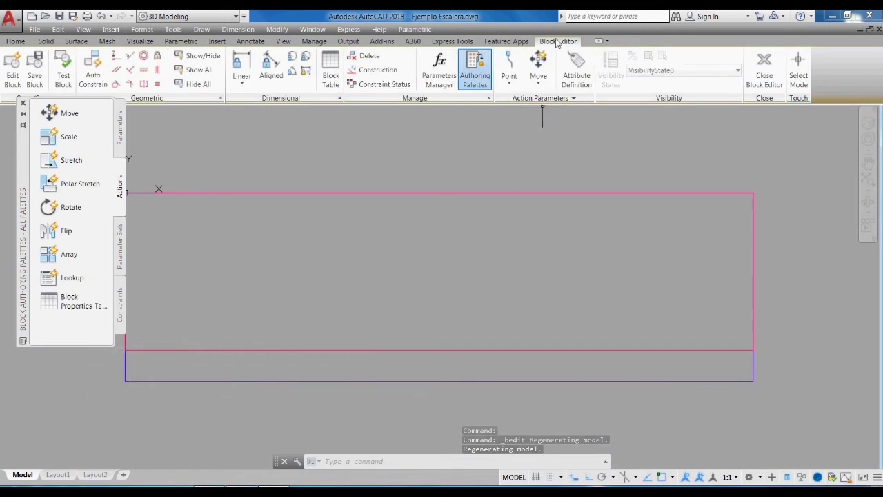
scroll(625, 240, "down", 2)
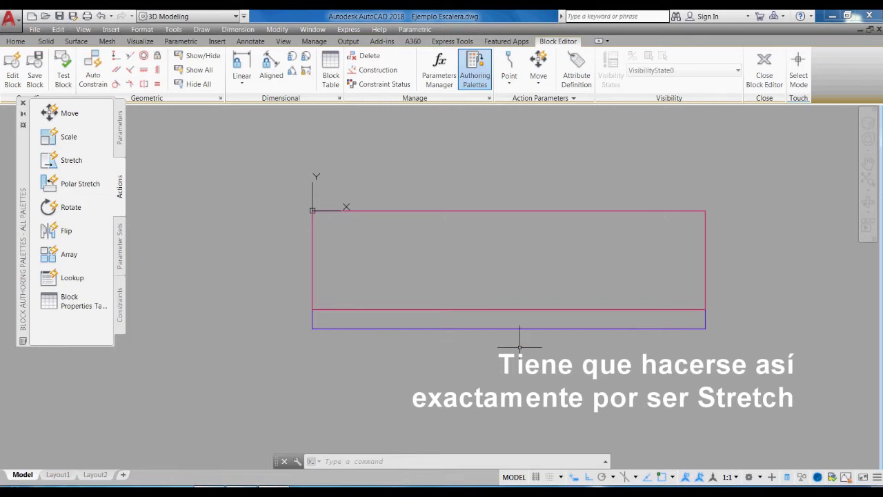
scroll(702, 310, "up", 2)
scroll(586, 352, "down", 2)
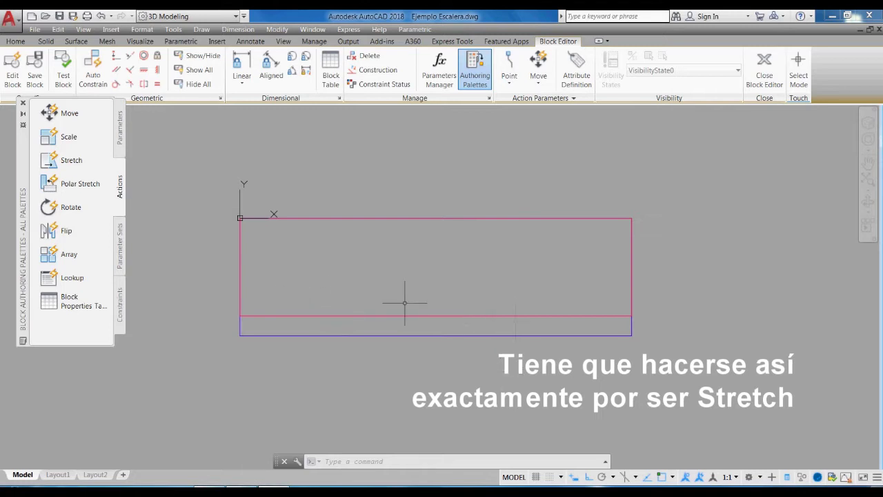
Add a Linear parameter along the step's full length, starting at the origin, with its label above the outline.
left_click(120, 137)
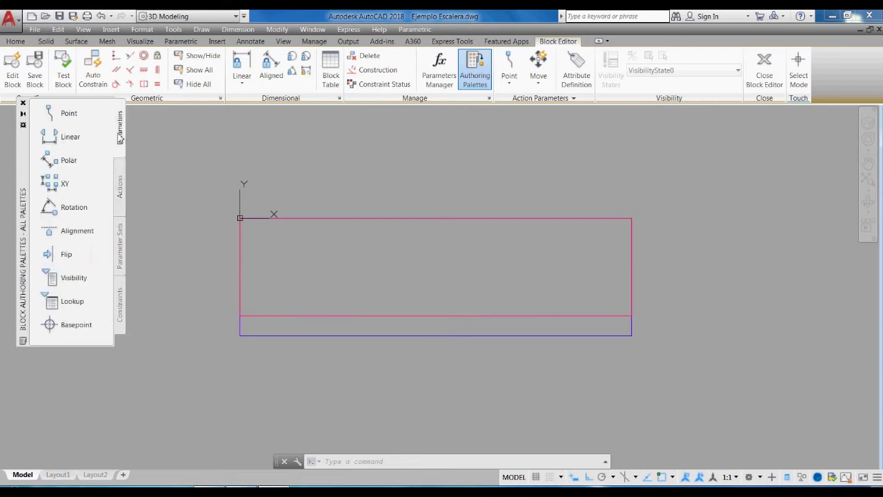
left_click(69, 137)
left_click(240, 218)
left_click(617, 218)
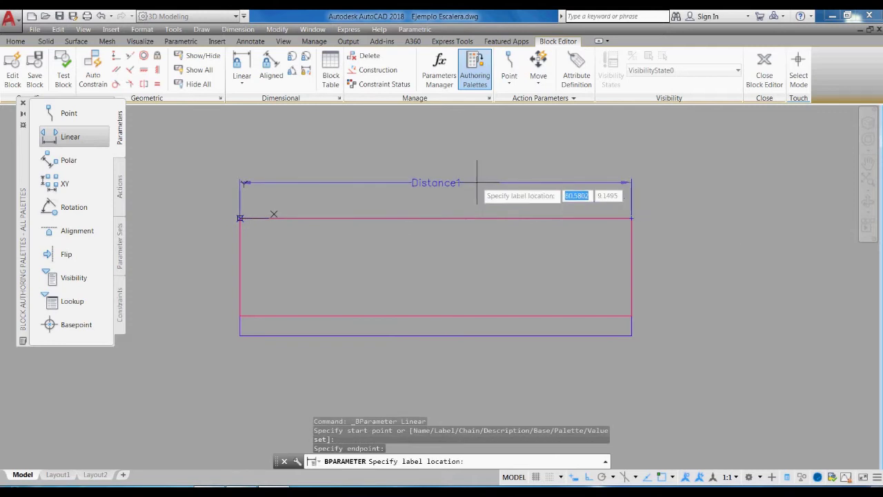
left_click(477, 183)
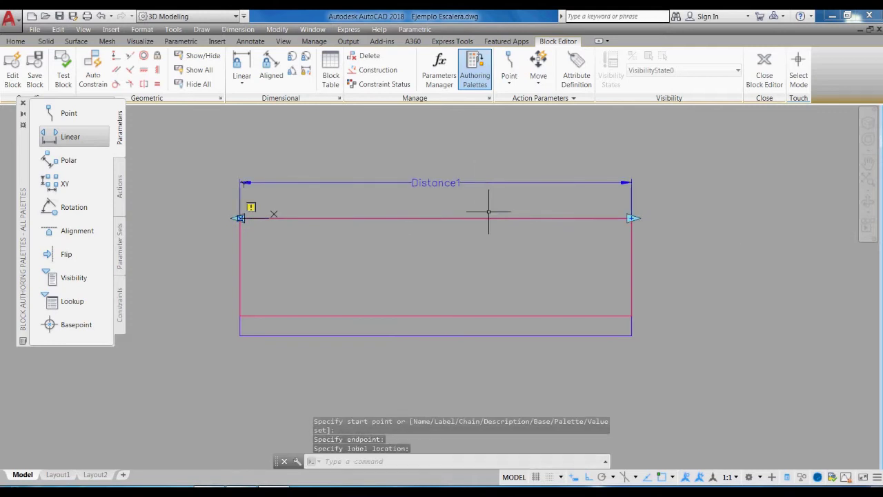
Set the Number of Grips of the length parameter to 1 in its properties.
left_click(661, 200)
left_click(630, 187)
right_click(629, 188)
left_click(655, 467)
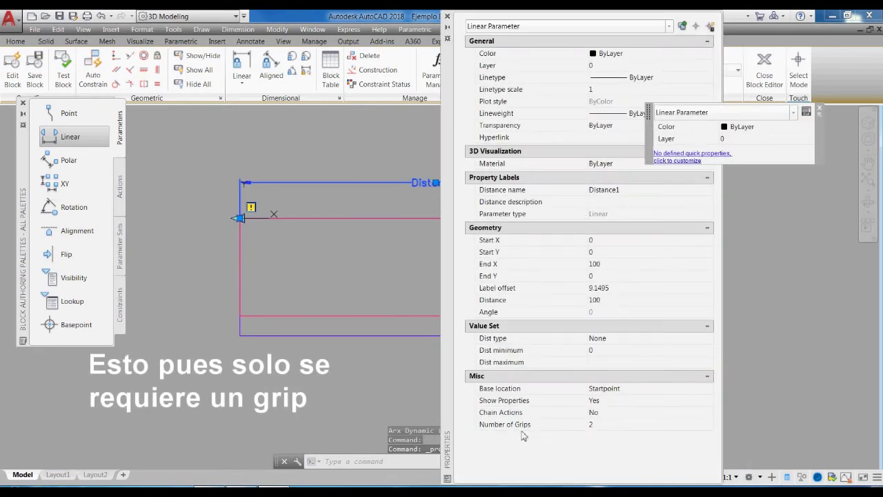
left_click(600, 425)
left_click(709, 424)
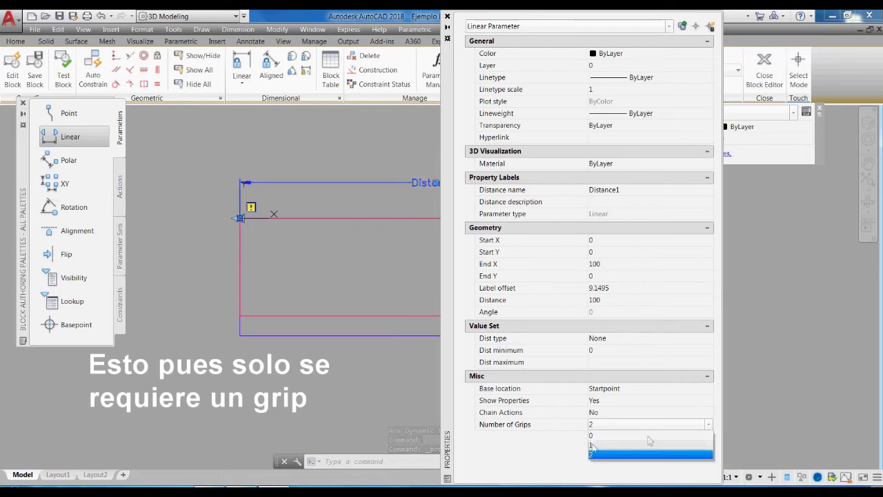
left_click(592, 445)
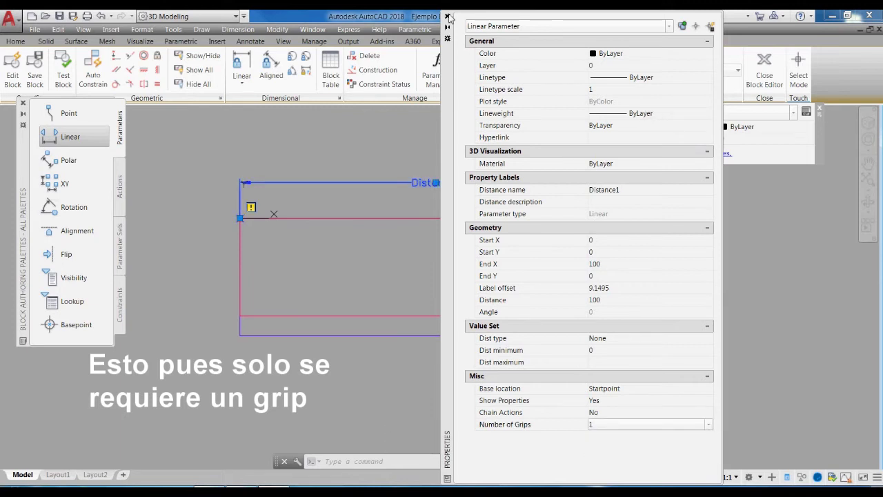
left_click(447, 16)
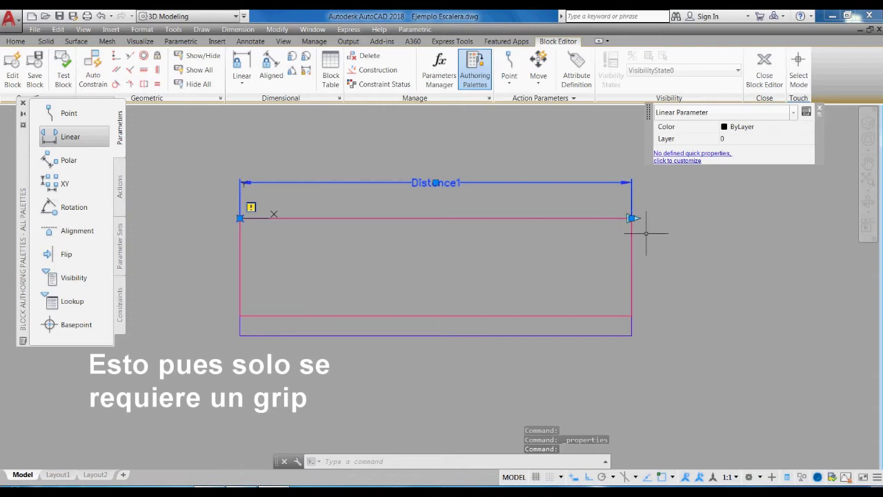
Apply a Stretch action to the length parameter and associate it with the parameter's end point at the grip.
scroll(641, 232, "up", 4)
scroll(591, 205, "down", 3)
scroll(511, 253, "down", 2)
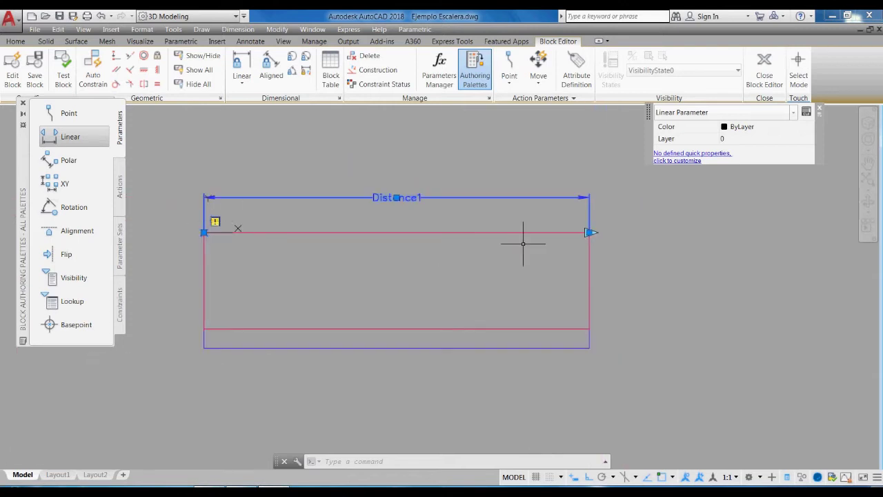
left_click(120, 185)
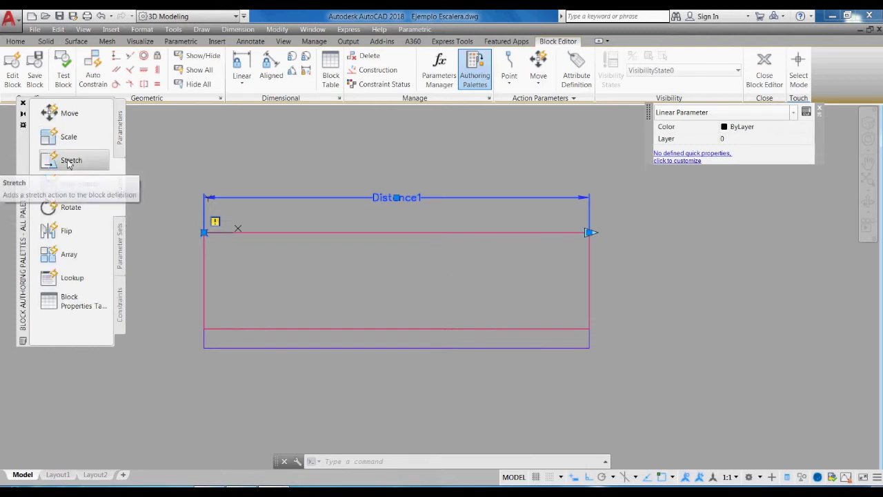
left_click(69, 161)
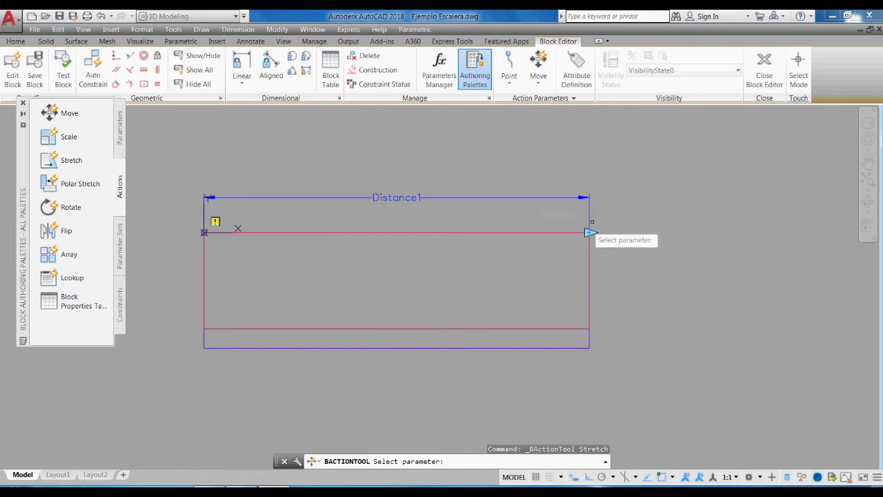
left_click(570, 197)
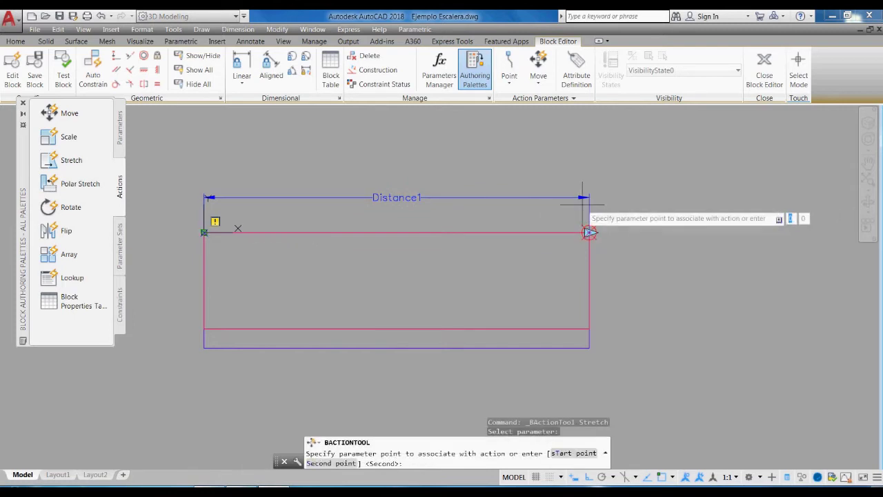
scroll(586, 232, "up", 4)
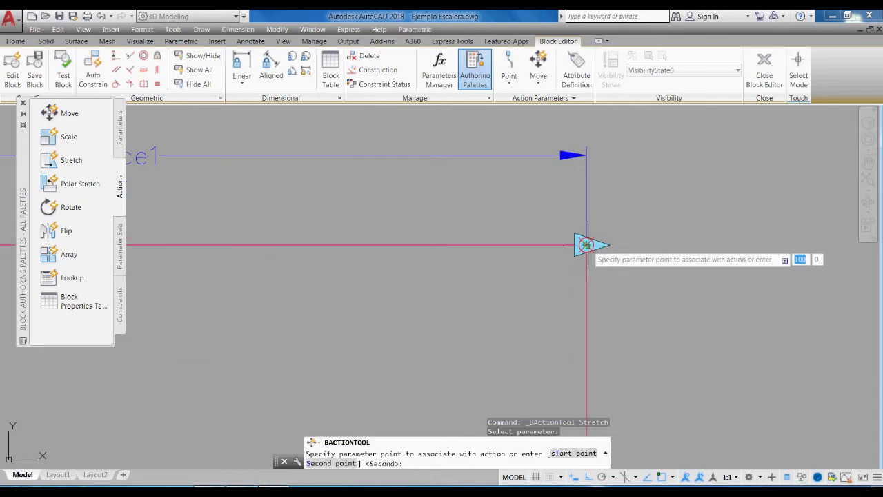
left_click(586, 244)
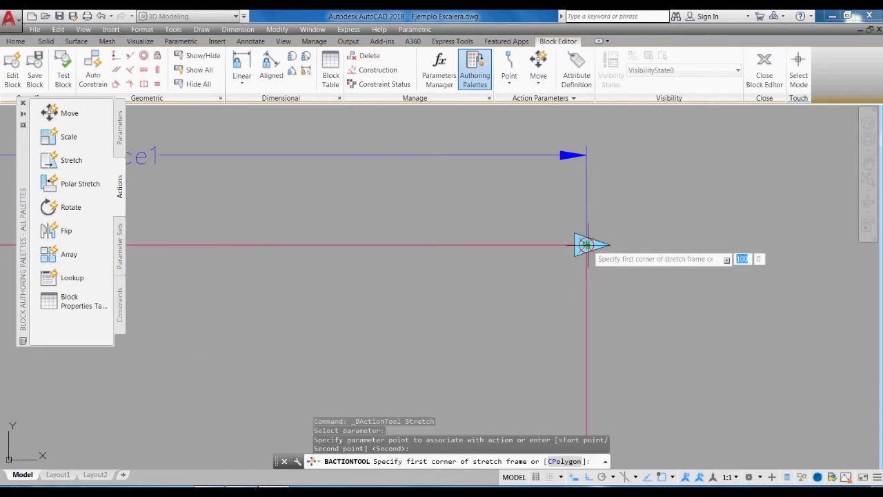
Enclose the step's right end in the stretch frame and choose both mesh boxes as the objects to stretch.
scroll(587, 244, "down", 3)
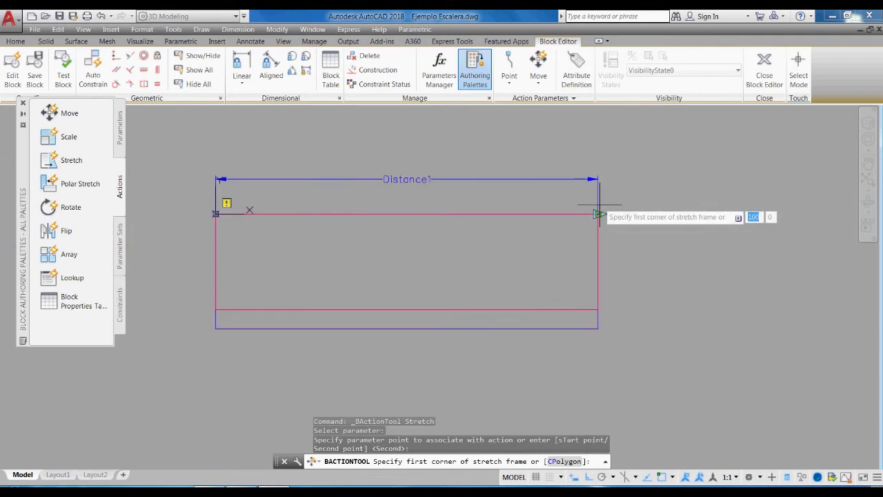
left_click(640, 339)
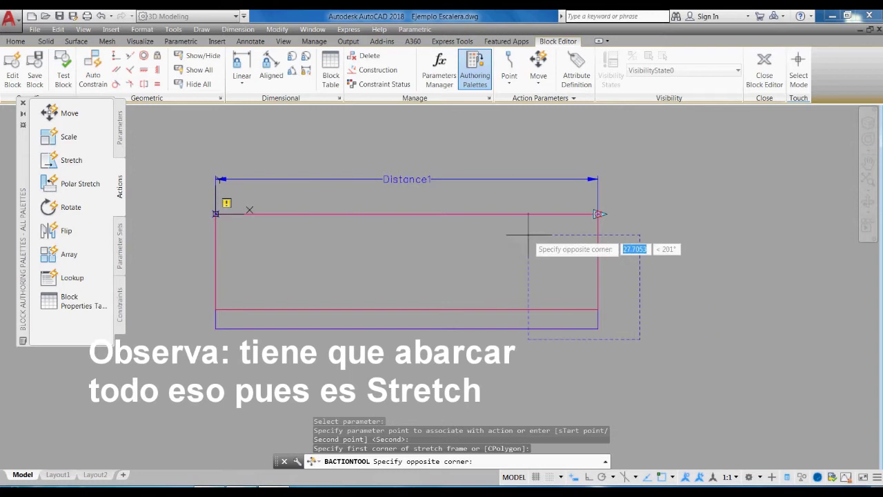
left_click(512, 194)
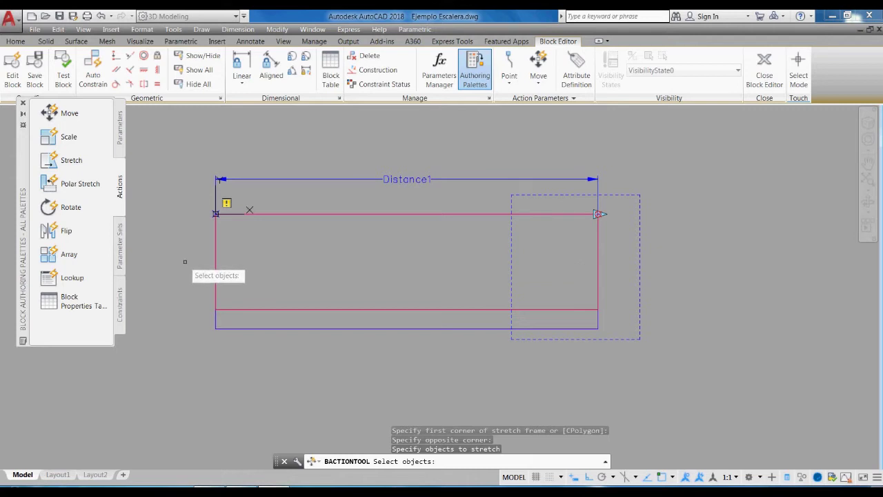
left_click(437, 339)
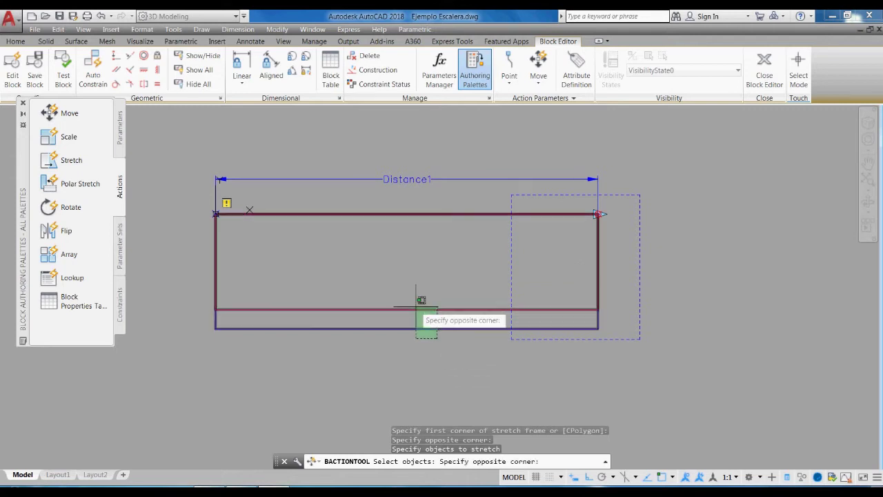
left_click(421, 300)
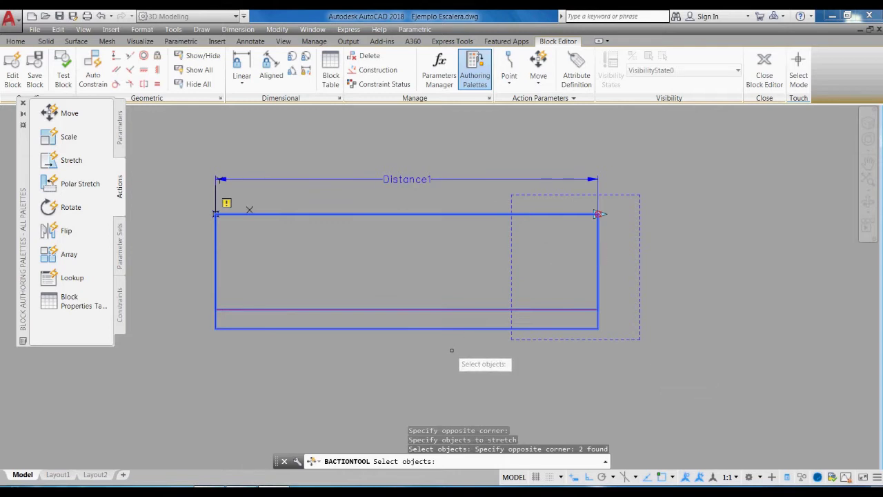
key("Return")
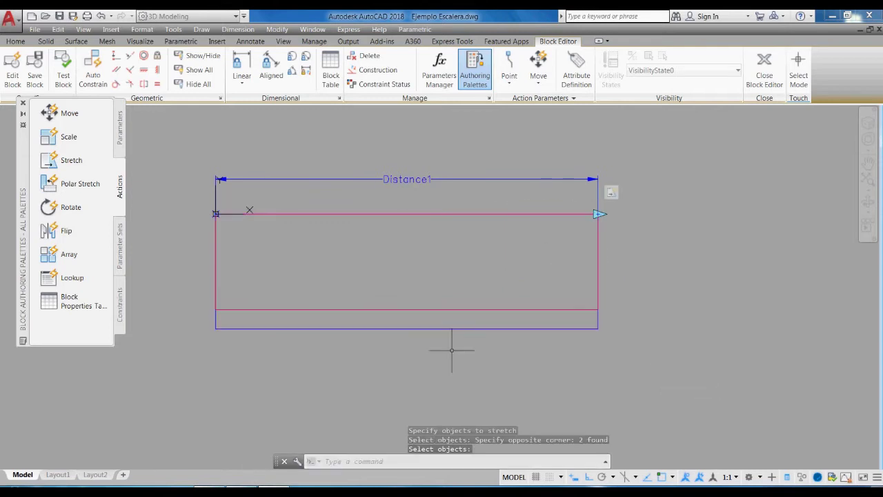
Add a vertical Linear parameter about 33.6 long from the origin down past the step's front edge, labelled at its left side.
left_click(120, 134)
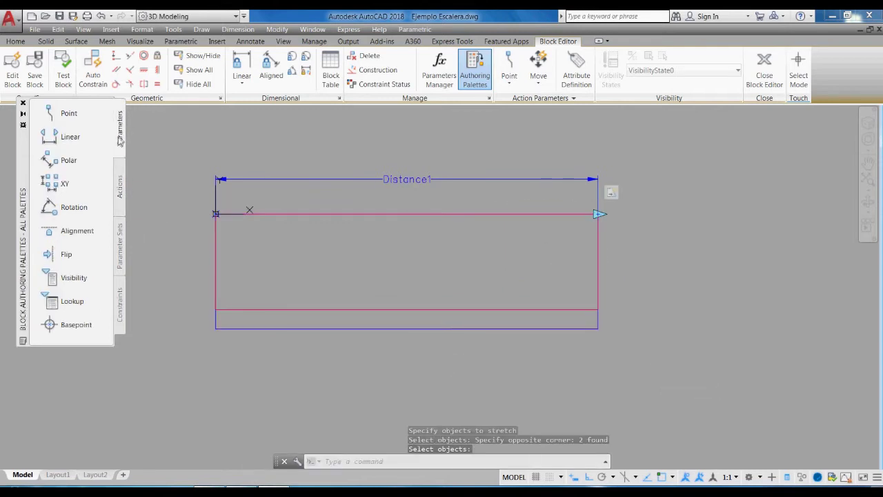
left_click(69, 136)
left_click(215, 214)
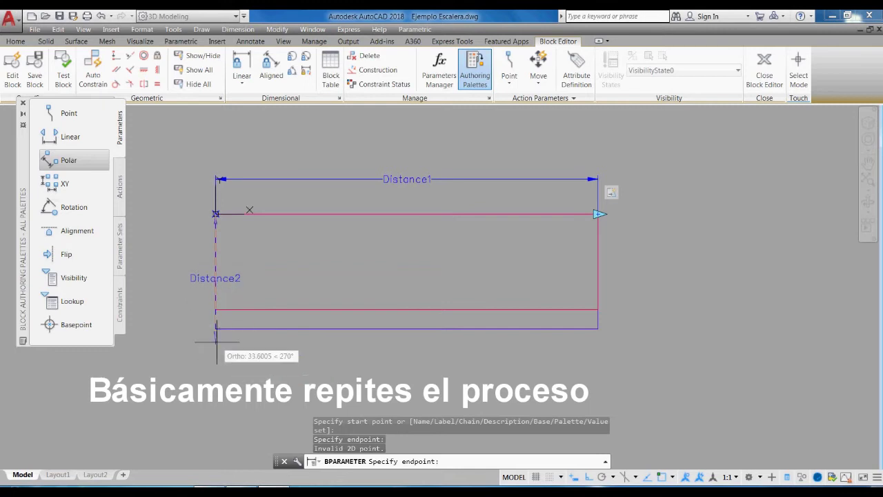
left_click(215, 340)
left_click(177, 296)
Stretch the depth parameter's end grip up to the step's lower-left front corner.
scroll(213, 338, "up", 3)
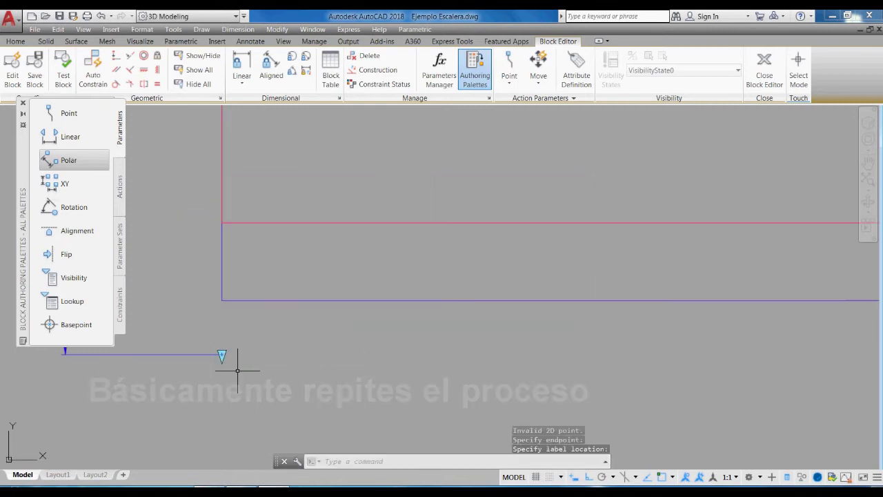
left_click_drag(237, 365, 204, 336)
left_click(222, 356)
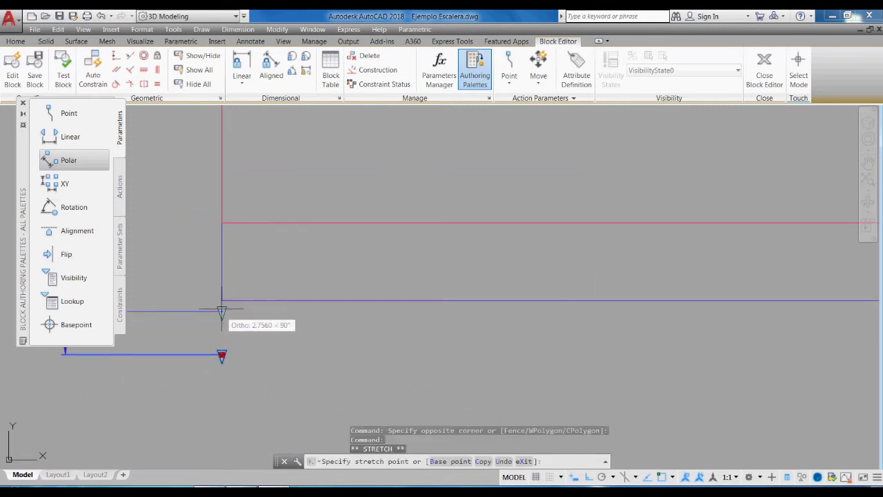
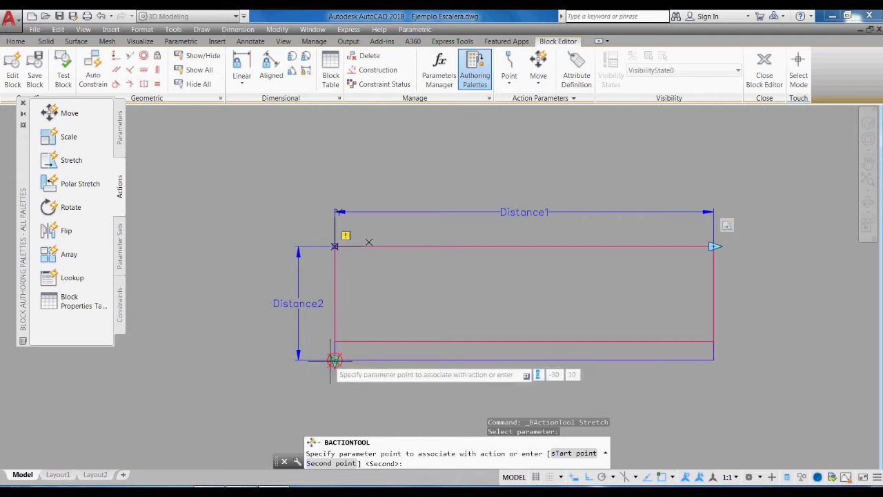
Tie the Stretch action to the depth parameter's end point, frame the step's front half, include both mesh boxes, and save the block.
left_click(334, 359)
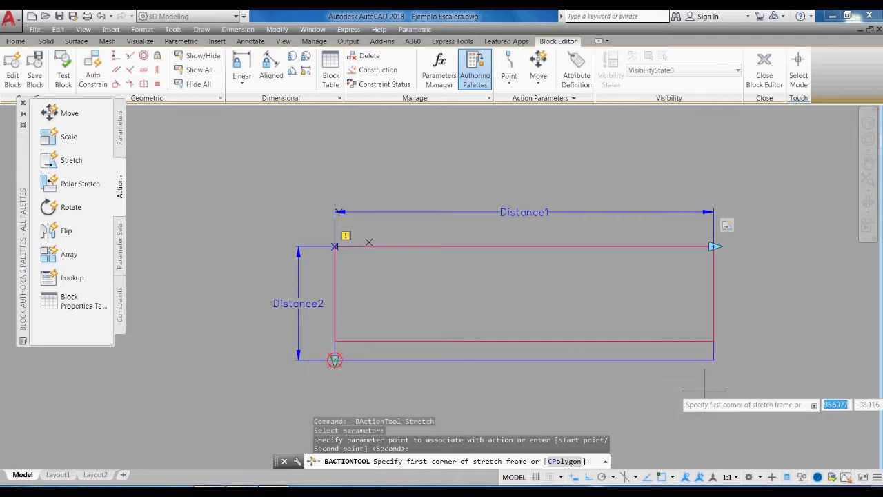
left_click(727, 378)
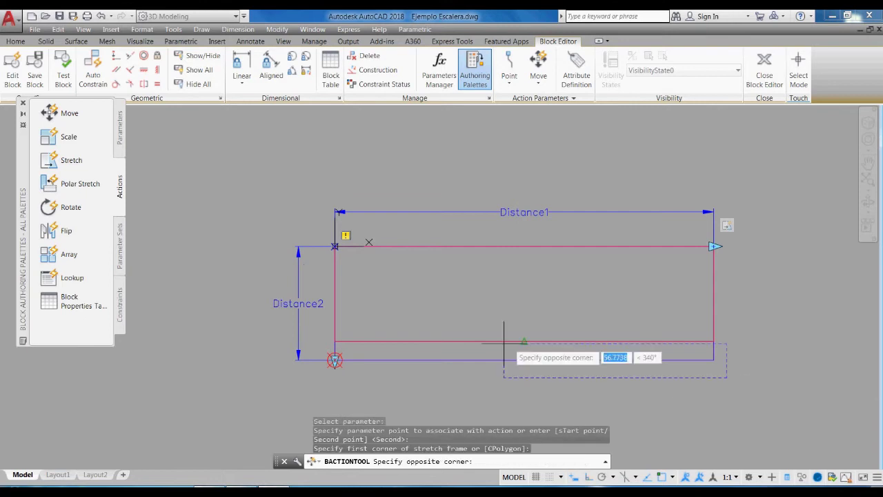
left_click(323, 283)
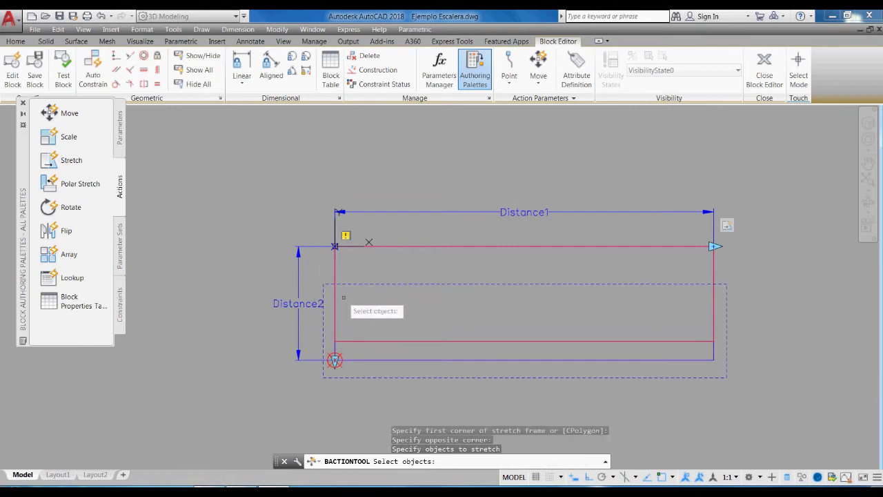
left_click(440, 360)
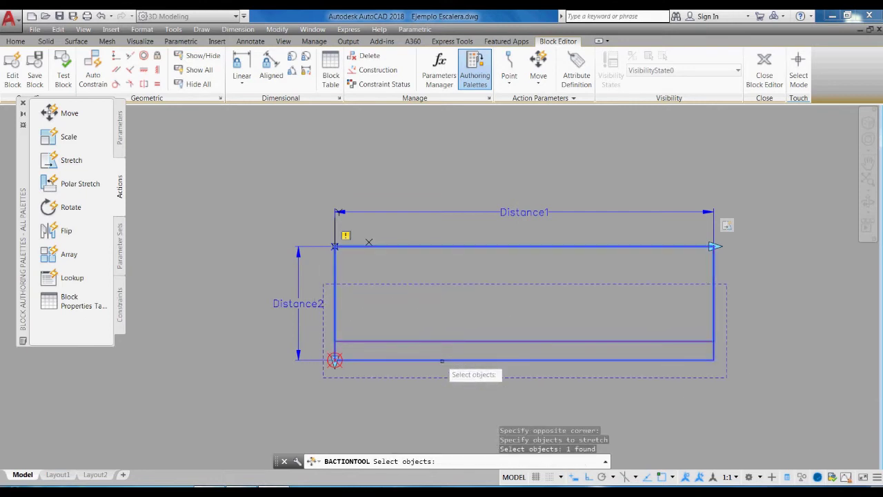
left_click(441, 359)
key("Return")
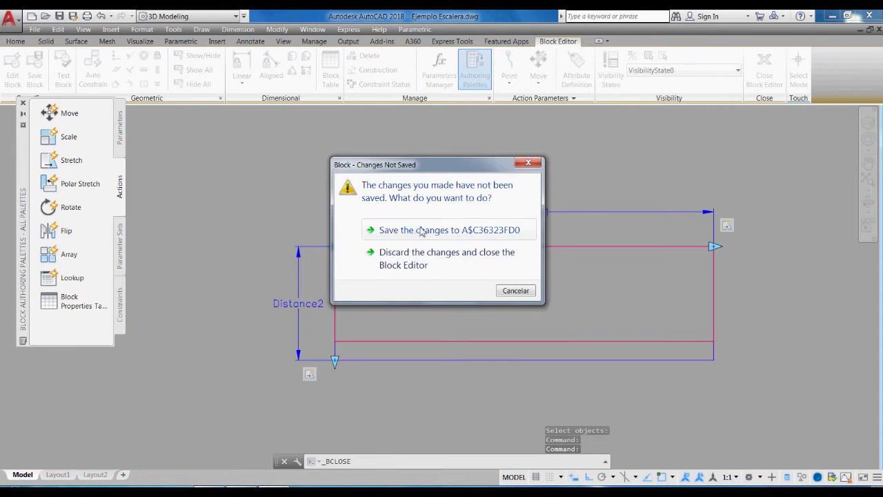
left_click(436, 230)
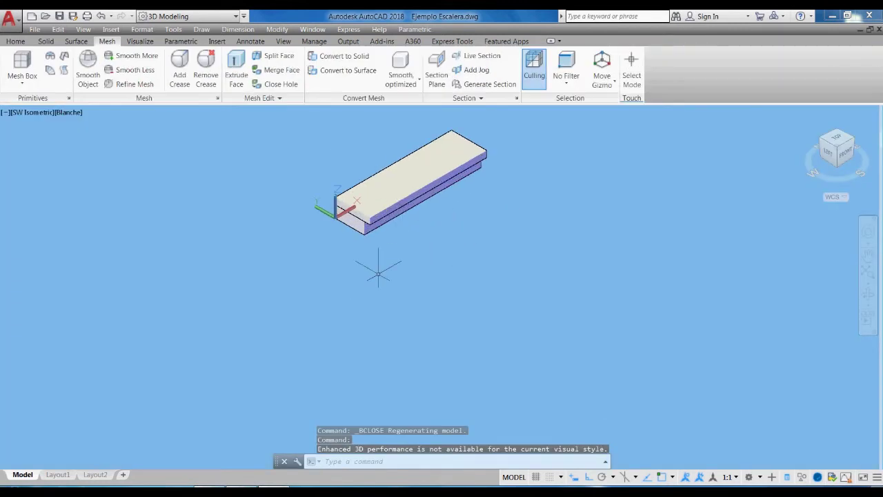
Copy the step block about 118 units in the negative Y direction, in front of the original.
type("co")
key("Return")
left_click(436, 258)
left_click(381, 210)
key("Return")
left_click(349, 293)
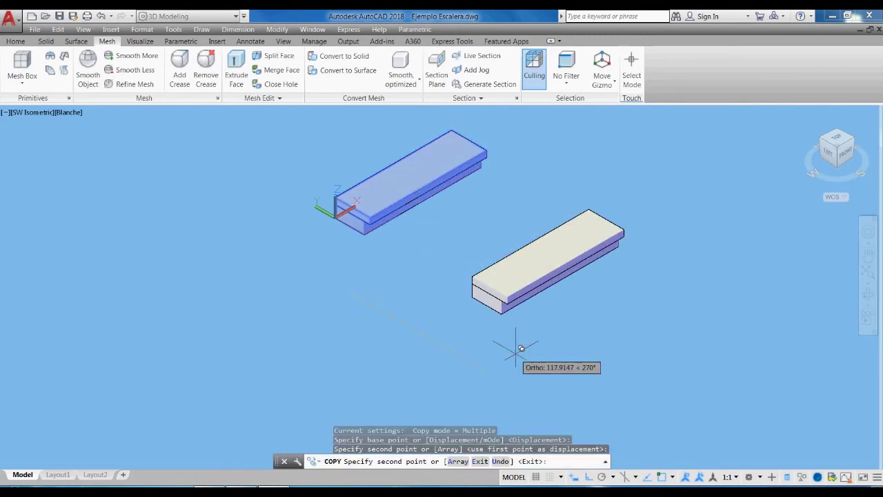
left_click(522, 349)
key("Return")
Test the copied step's length grip by stretching it longer and then shortening it to about 78.5.
scroll(649, 263, "up", 2)
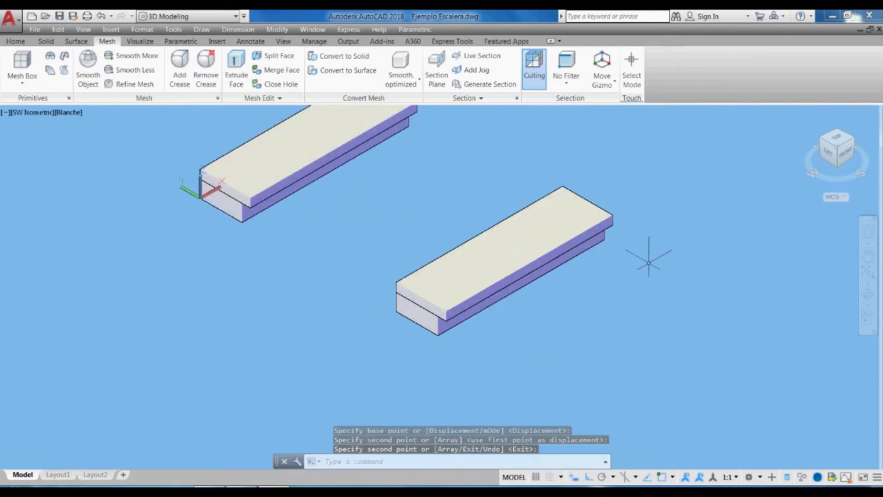
left_click(856, 143)
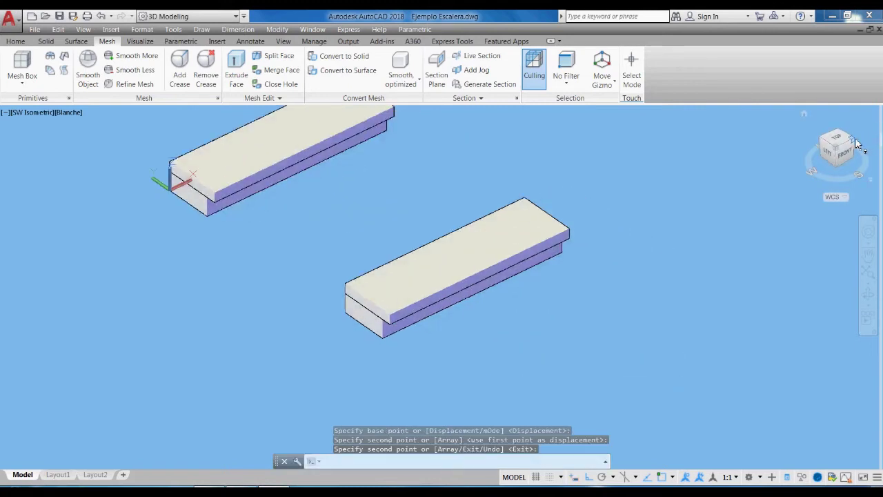
scroll(452, 241, "down", 2)
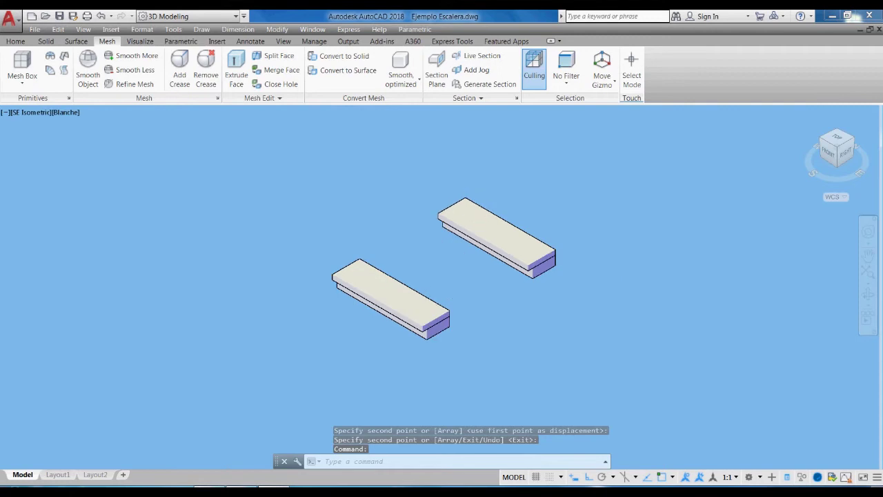
scroll(477, 325, "up", 3)
left_click(457, 314)
left_click(427, 271)
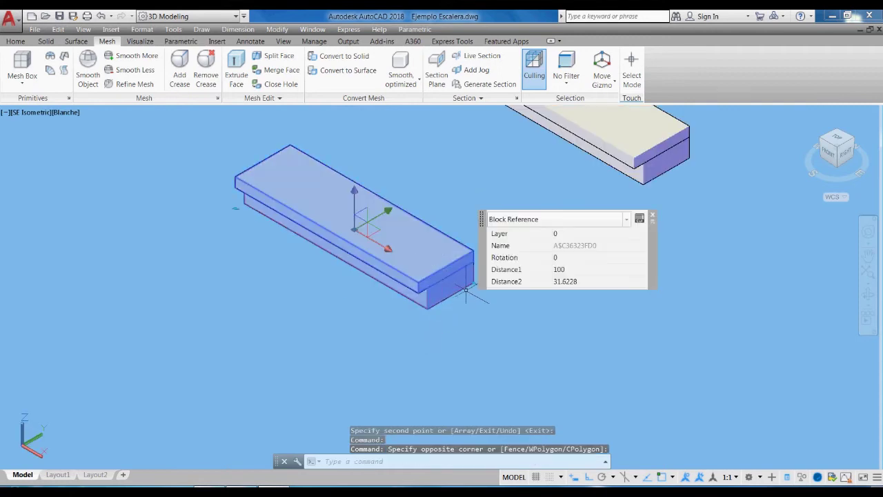
left_click(473, 283)
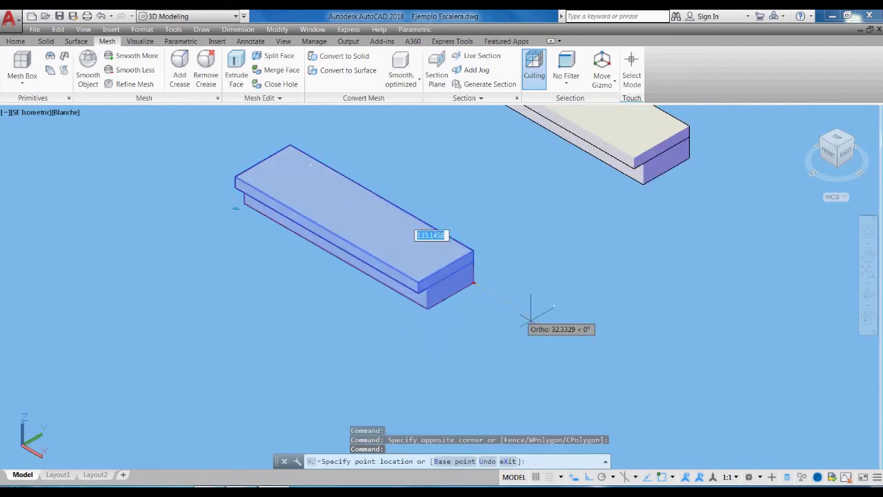
left_click(577, 341)
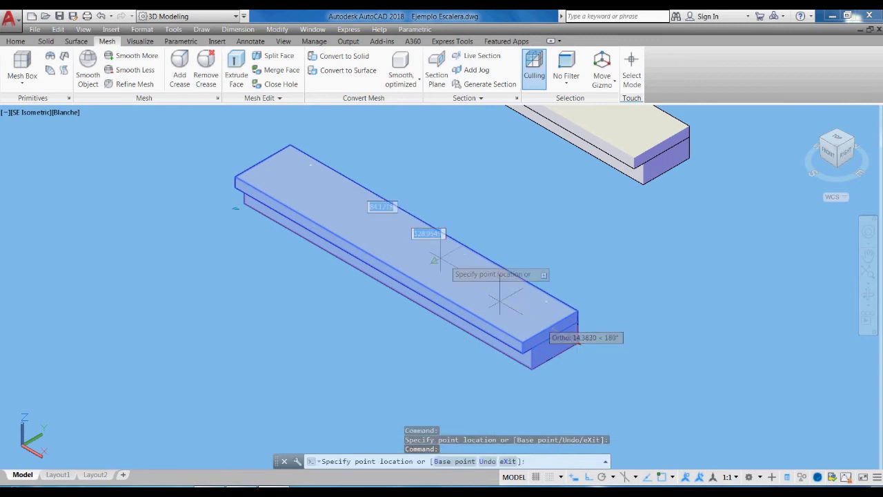
left_click(430, 242)
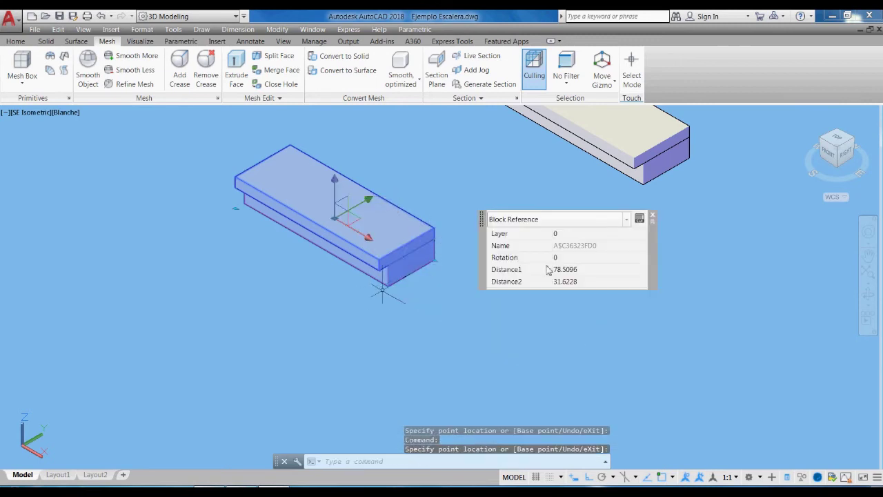
Test the copied step's depth grip by stretching it to about 61.3 and then back to about 32.7.
left_click(822, 141)
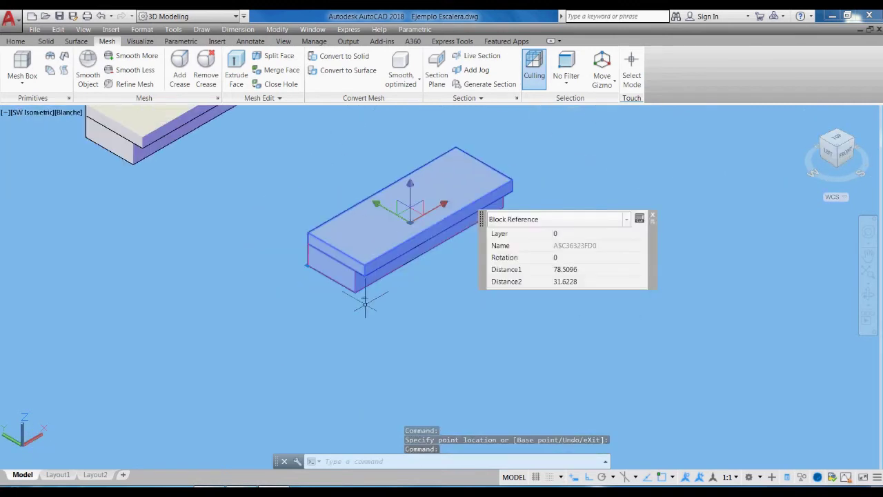
left_click(366, 300)
left_click(452, 349)
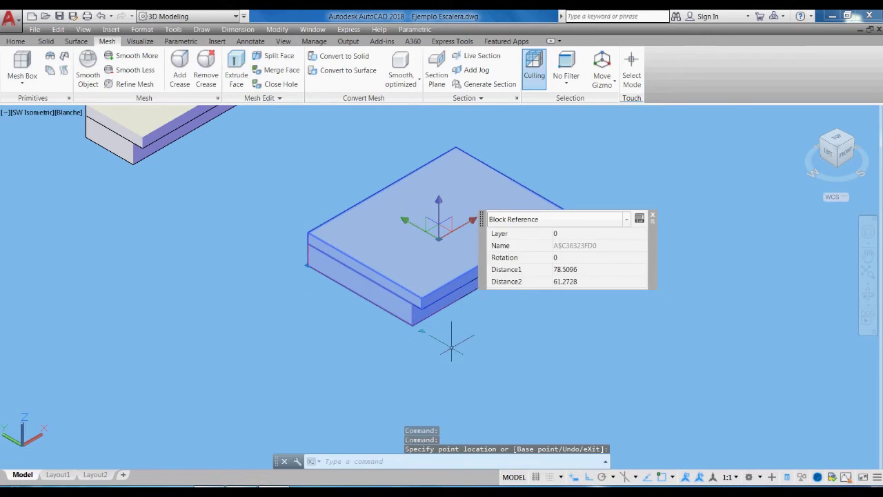
left_click(421, 330)
left_click(350, 321)
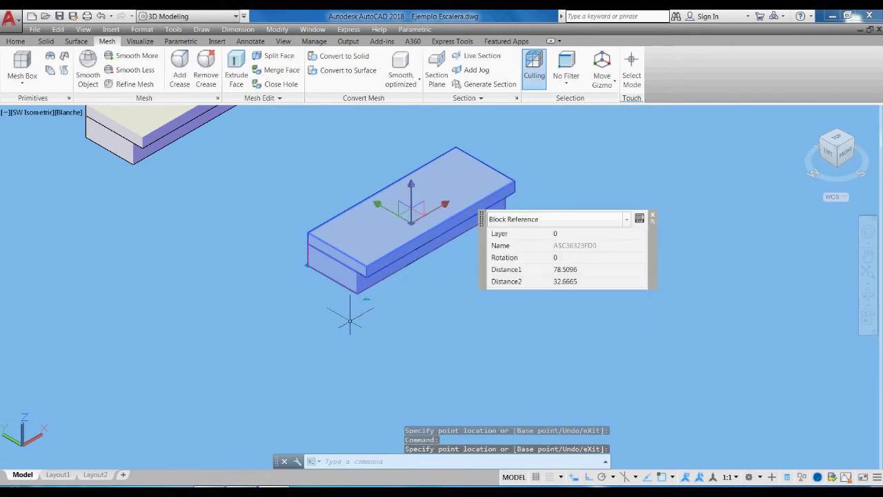
Delete the copied step block used for testing the stretch grips.
key("Escape")
left_click(392, 235)
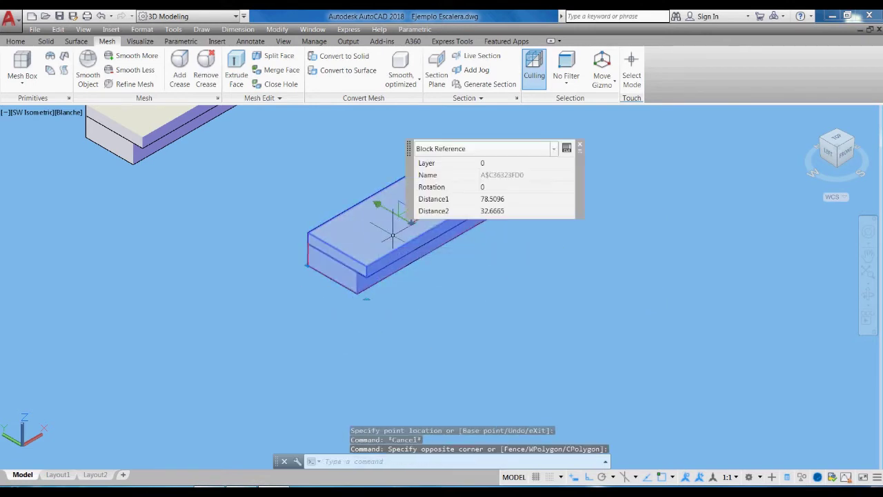
key("Delete")
Copy the original step block along the negative Y direction to a free spot well in front of it.
scroll(415, 301, "down", 3)
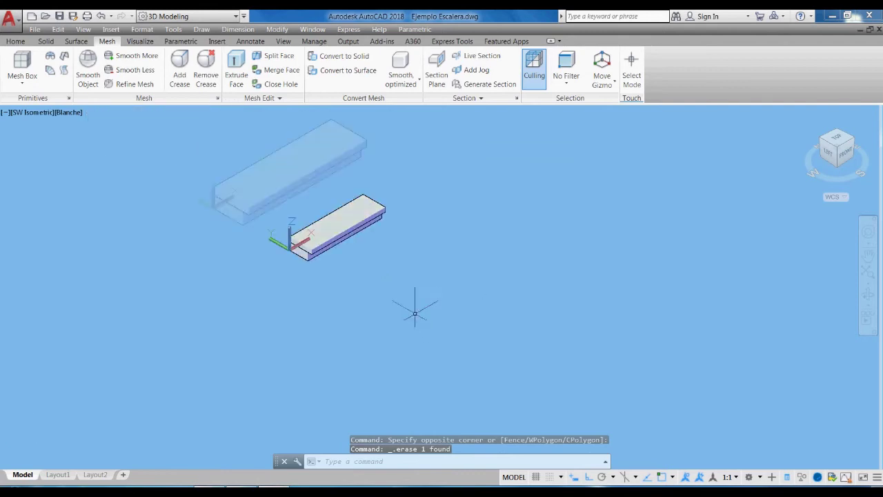
scroll(442, 283, "up", 2)
middle_click_drag(365, 276, 399, 307)
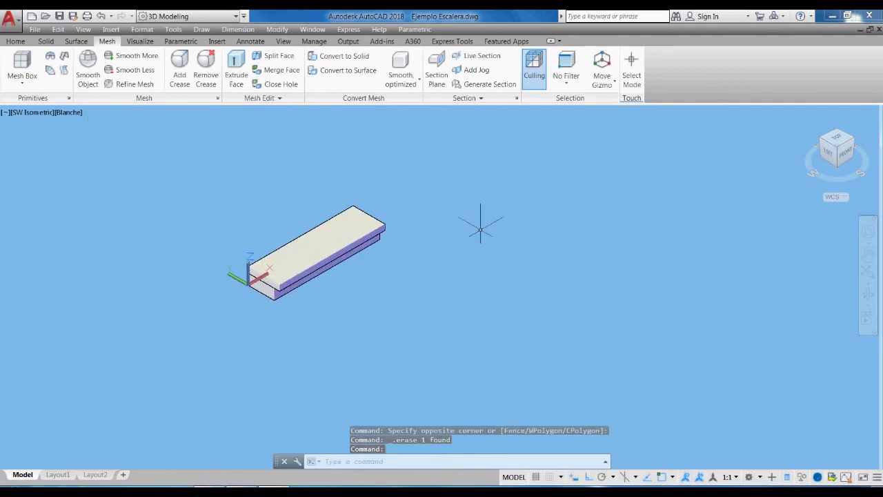
scroll(297, 283, "down", 2)
scroll(303, 265, "up", 1)
type("o")
key("Return")
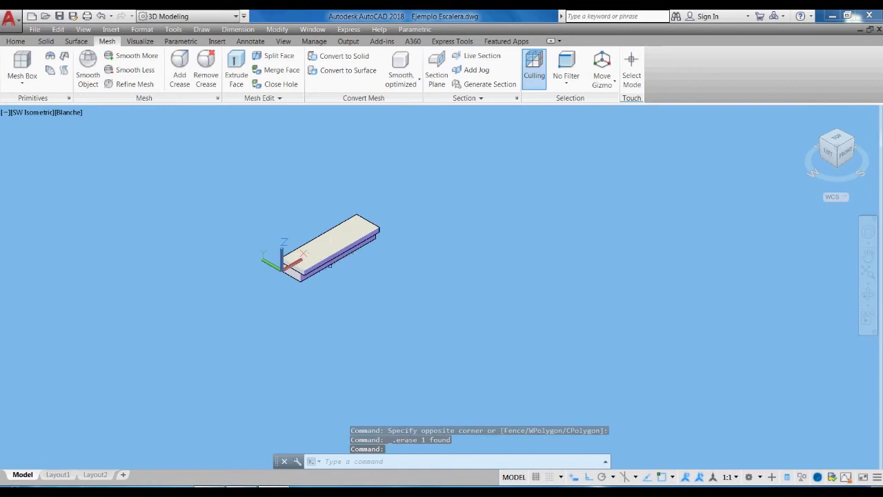
left_click(349, 253)
key("Return")
left_click(459, 206)
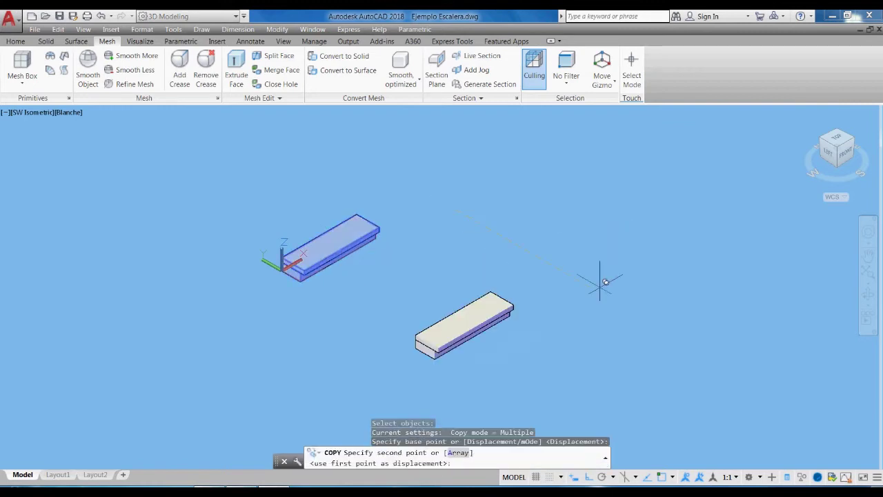
left_click(640, 311)
key("Escape")
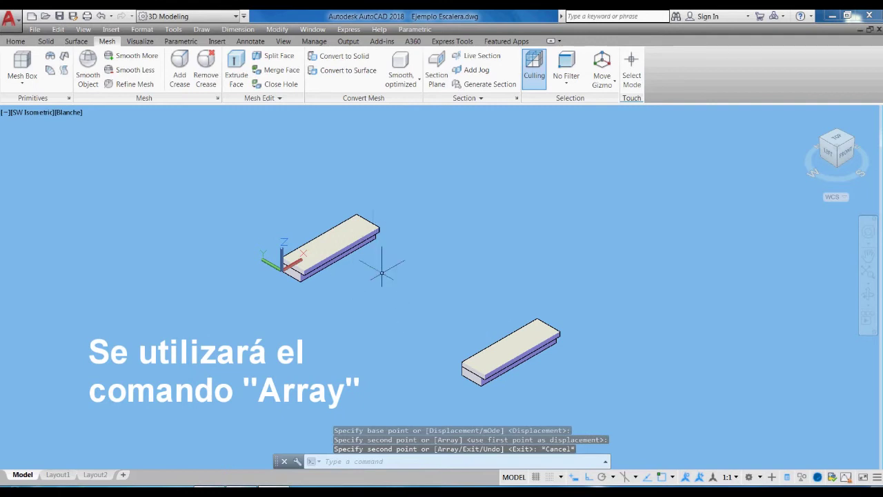
Create a Rectangular array from the original step block at the origin with the ARRAY command.
scroll(241, 259, "up", 2)
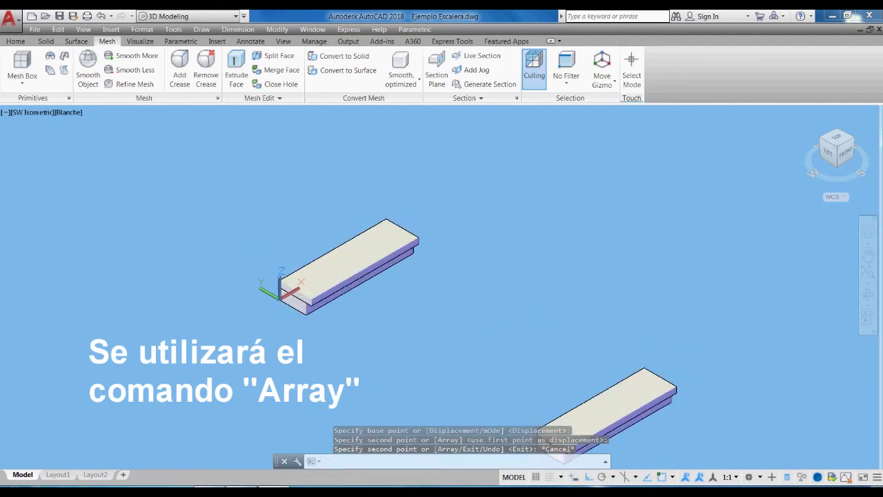
scroll(373, 262, "down", 2)
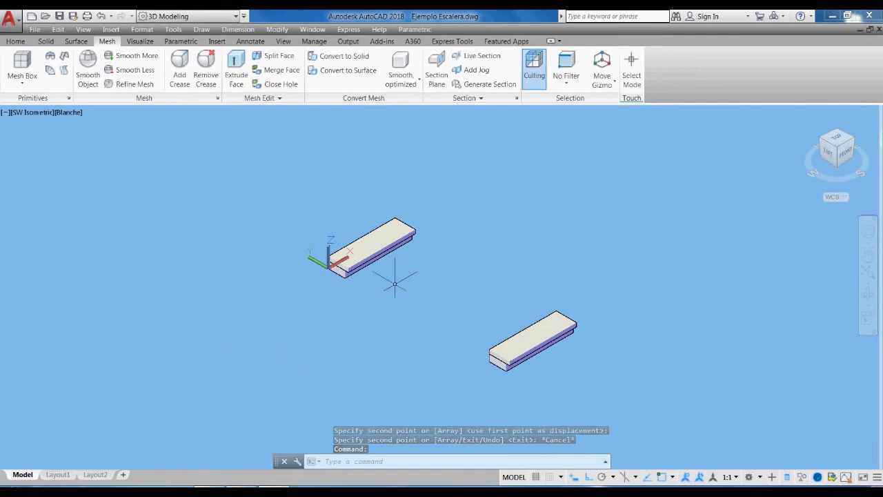
scroll(394, 283, "up", 2)
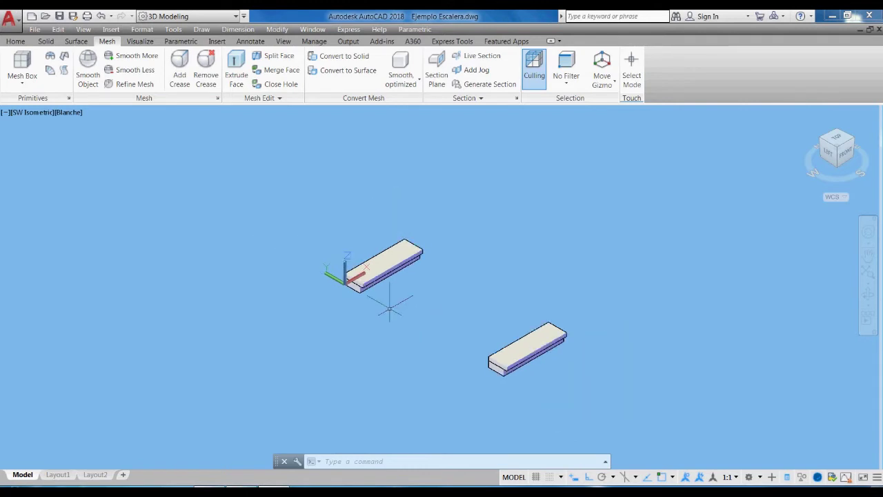
scroll(373, 297, "up", 1)
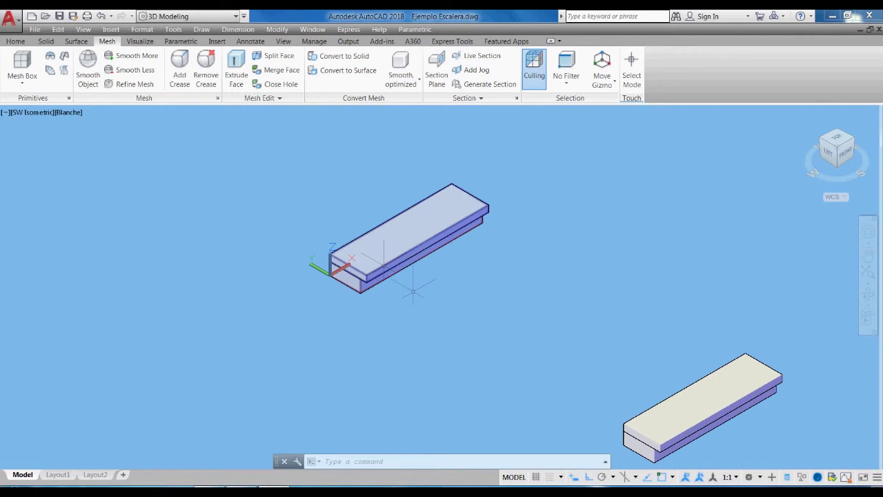
type("A")
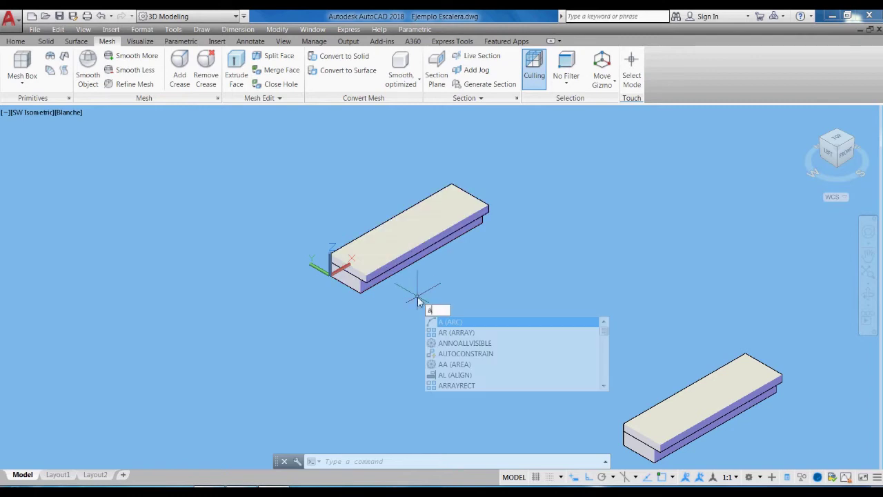
type("rRAY")
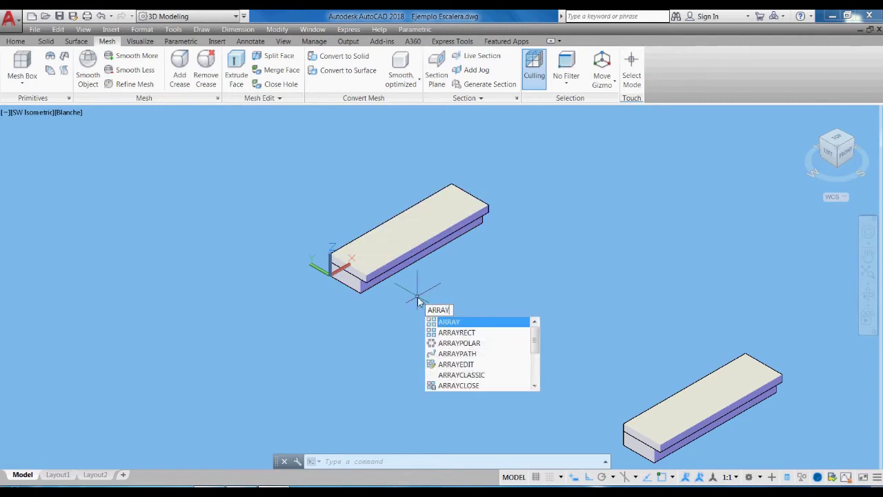
key("Return")
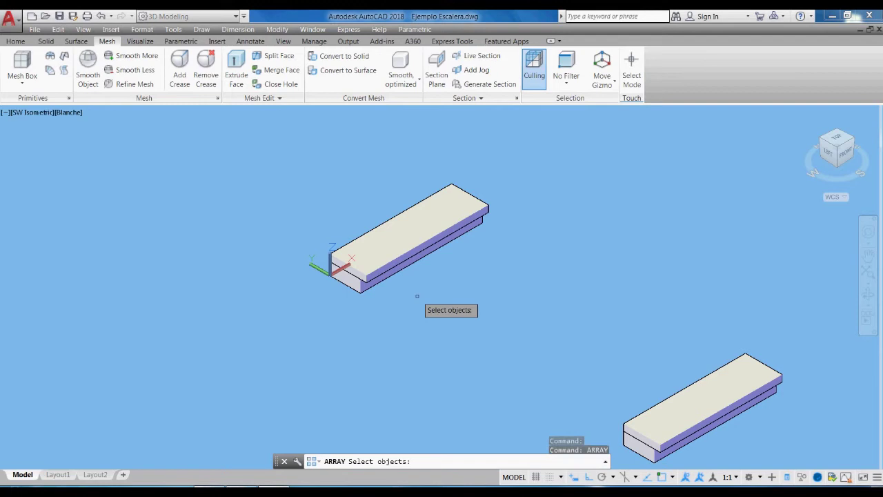
left_click(401, 260)
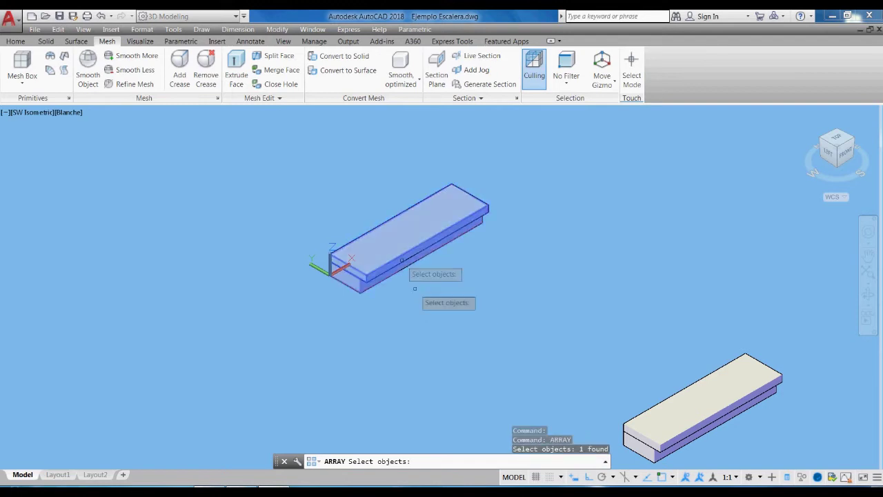
key("Return")
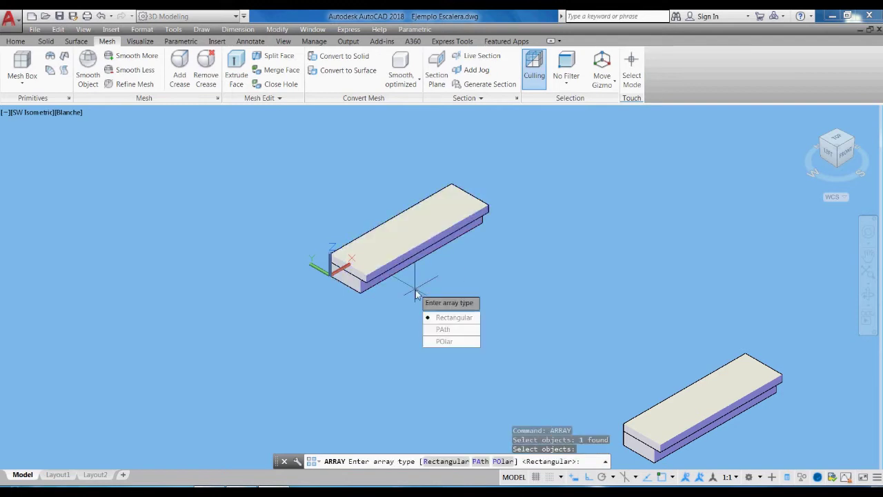
left_click(455, 318)
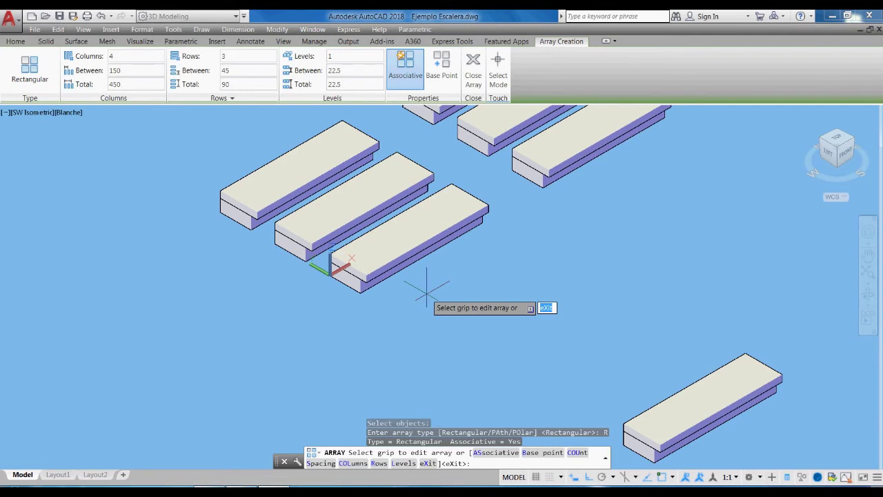
scroll(427, 288, "down", 4)
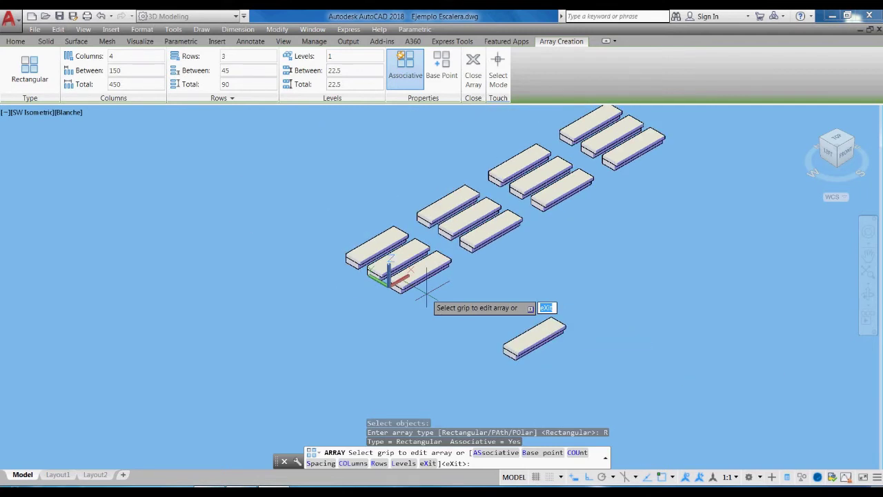
scroll(426, 288, "up", 2)
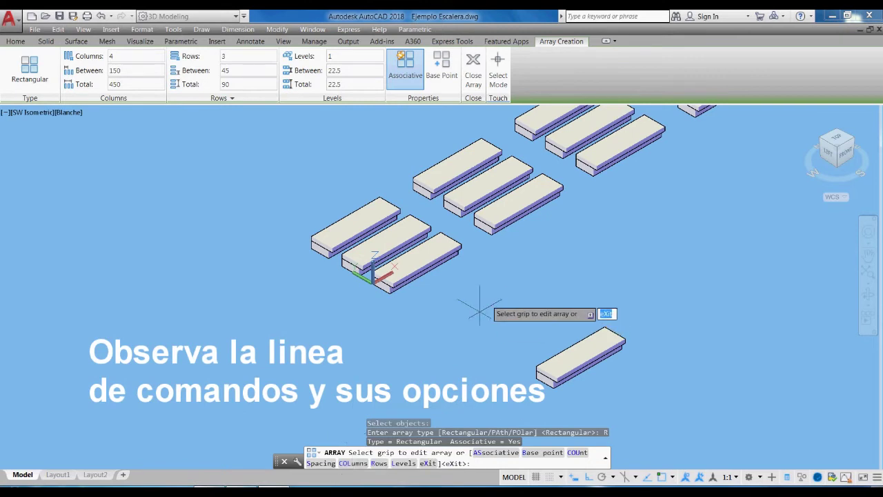
Set the array to 1 column with a distance between columns of 1.
left_click(353, 463)
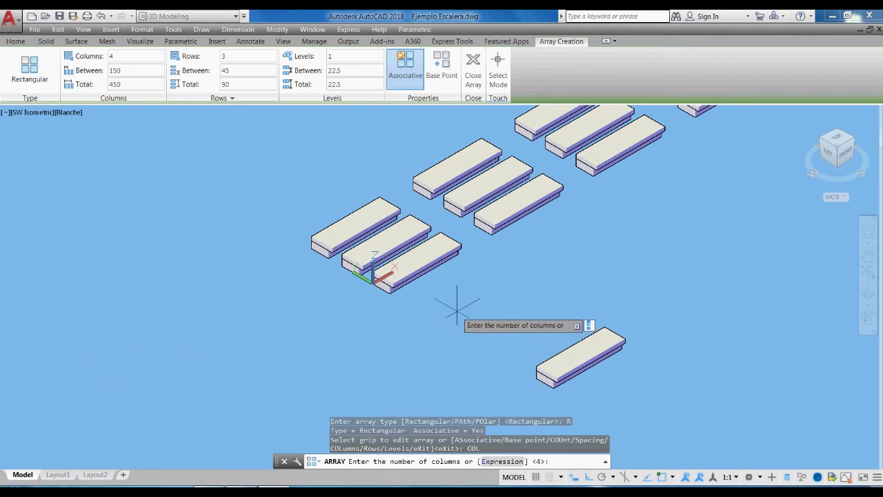
key("Return")
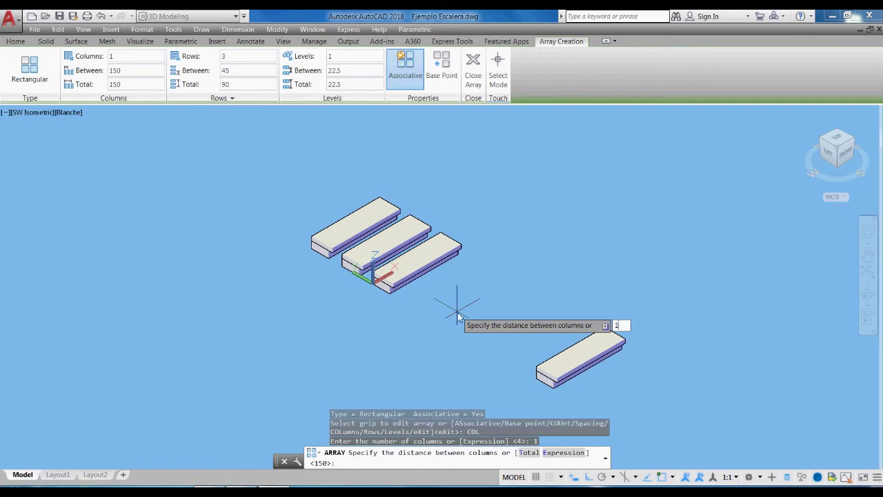
type("1")
key("Return")
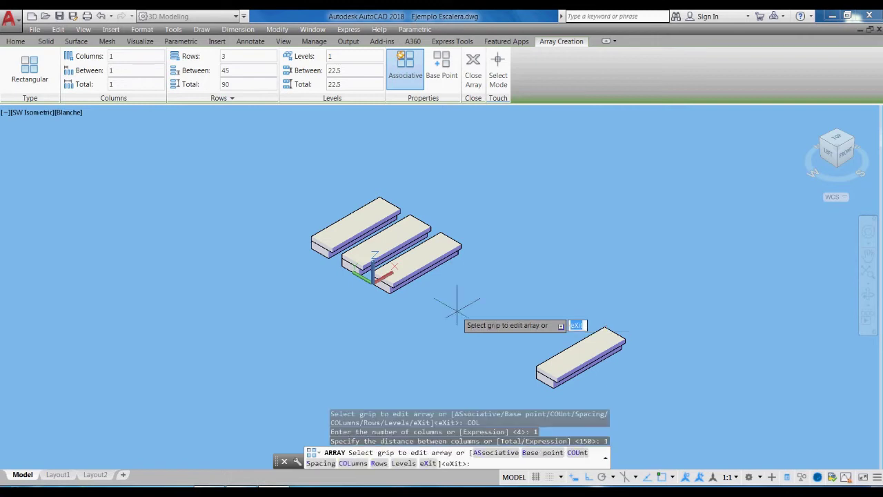
Give the array 8 rows spaced 30 apart with an elevation increment of 17, finish it and save the drawing.
left_click(381, 463)
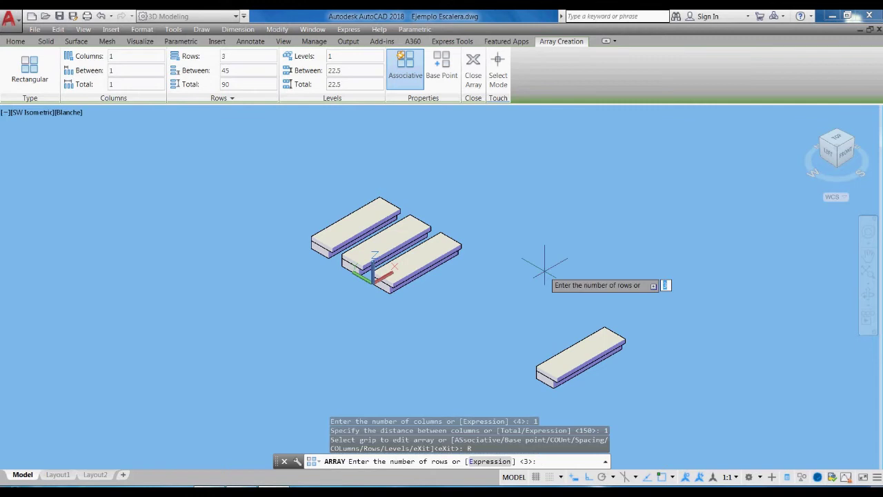
key("Return")
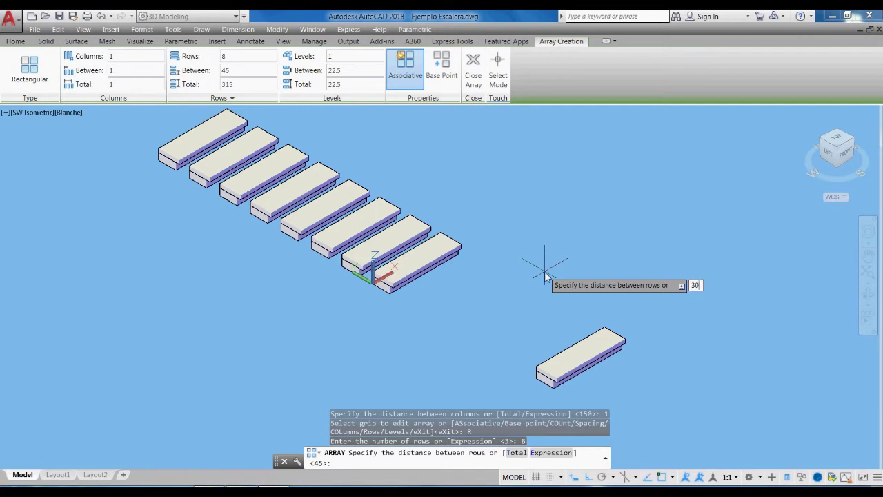
key("Return")
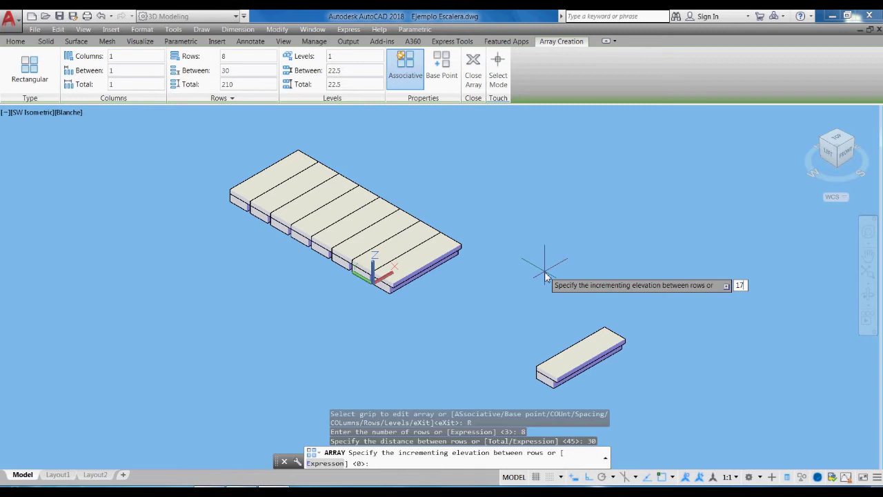
key("Return")
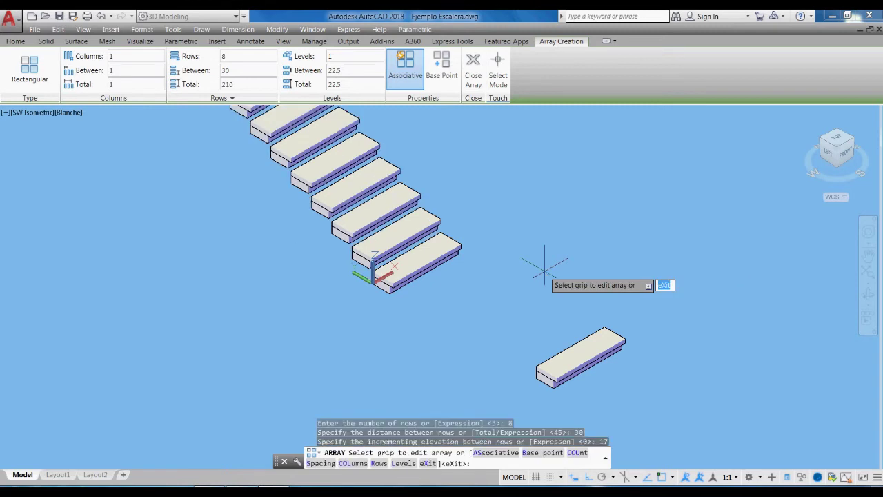
scroll(544, 266, "down", 2)
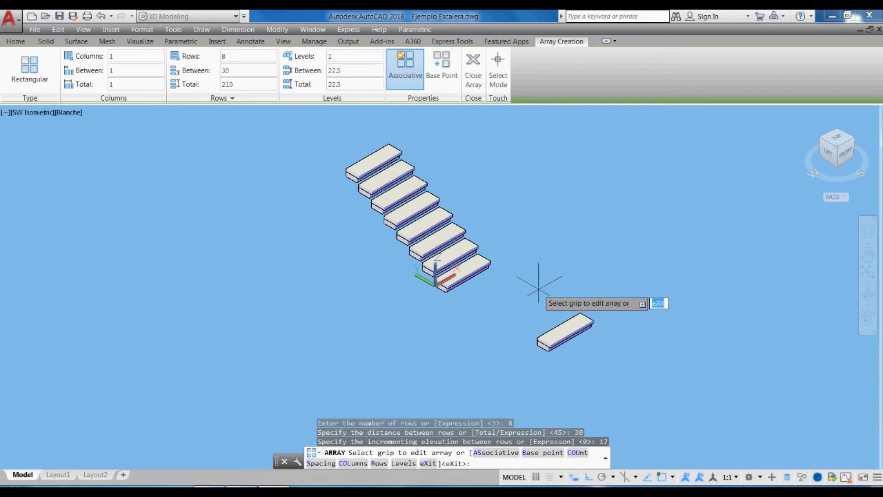
key("Return")
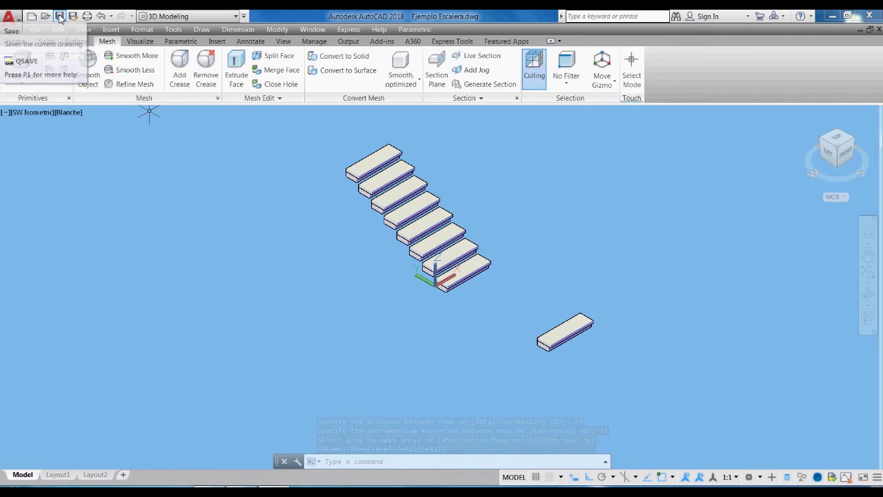
key("Escape")
key("ctrl+s")
Copy the loose step block in front of the staircase a short distance along the positive Y direction.
left_click(551, 295)
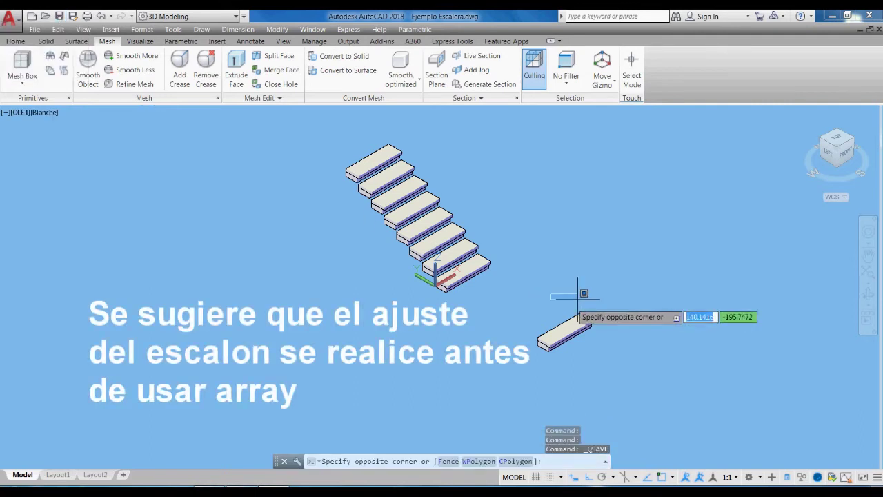
left_click(584, 294)
scroll(569, 318, "down", 2)
scroll(559, 338, "up", 3)
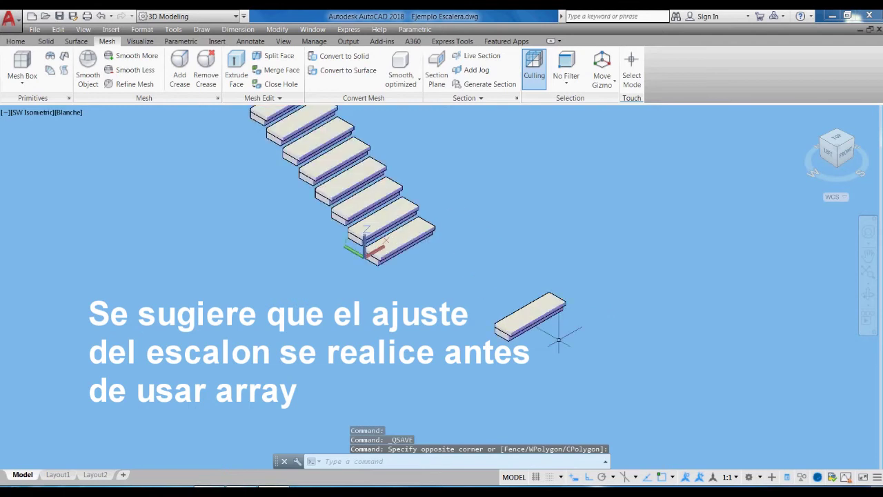
scroll(537, 364, "up", 1)
type("co")
key("Return")
left_click(524, 376)
left_click(501, 327)
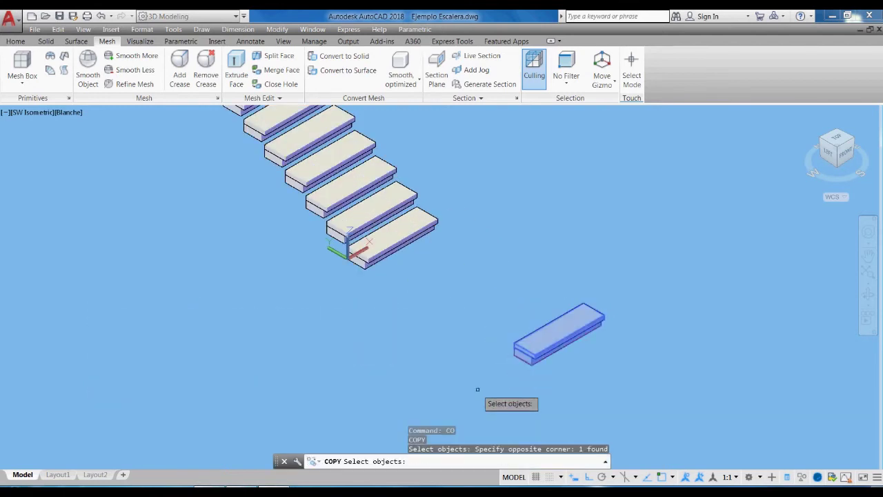
key("Return")
left_click(477, 389)
left_click(419, 368)
key("Escape")
scroll(474, 333, "up", 2)
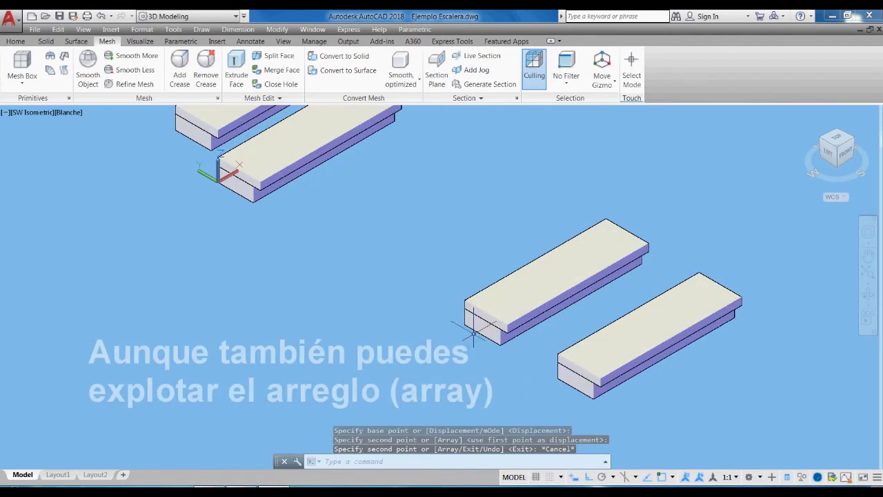
Move the new step copy from a lower corner of its riser onto the matching corner of the staircase's uppermost step.
scroll(506, 362, "up", 2)
type("m")
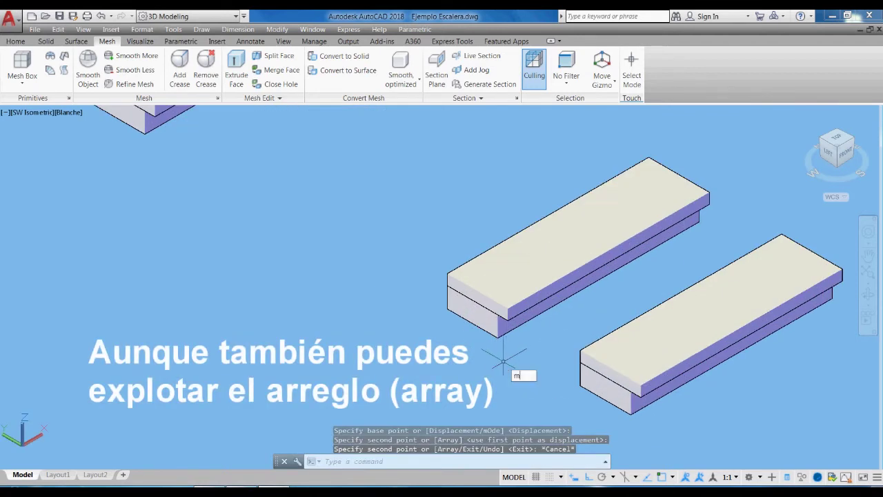
key("Return")
left_click(500, 345)
left_click(483, 312)
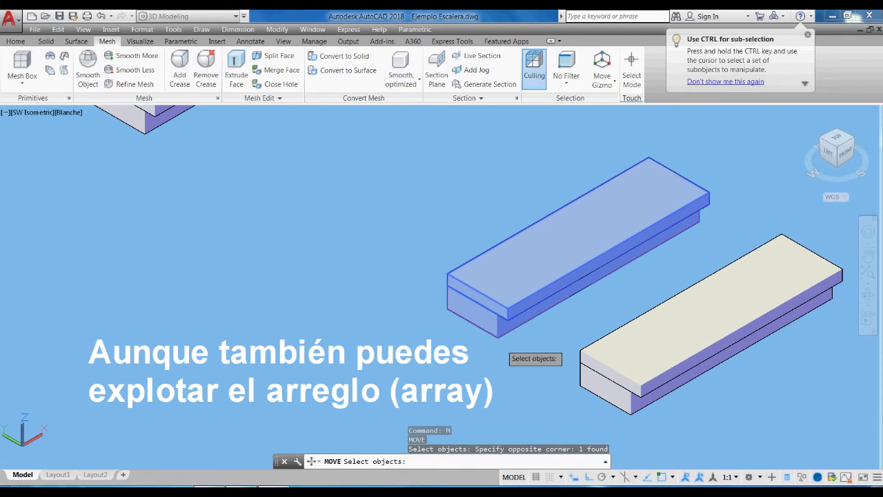
key("Return")
left_click(448, 287)
scroll(678, 403, "down", 5)
scroll(485, 299, "down", 1)
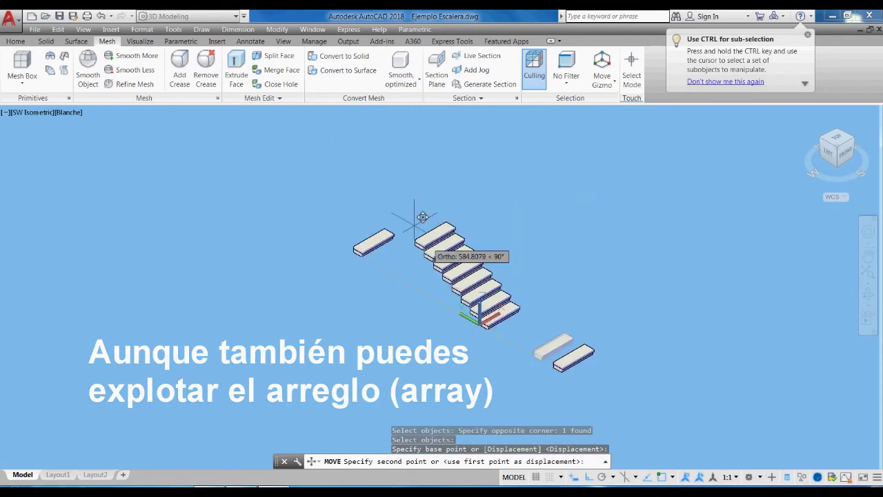
scroll(464, 288, "up", 7)
left_click(449, 294)
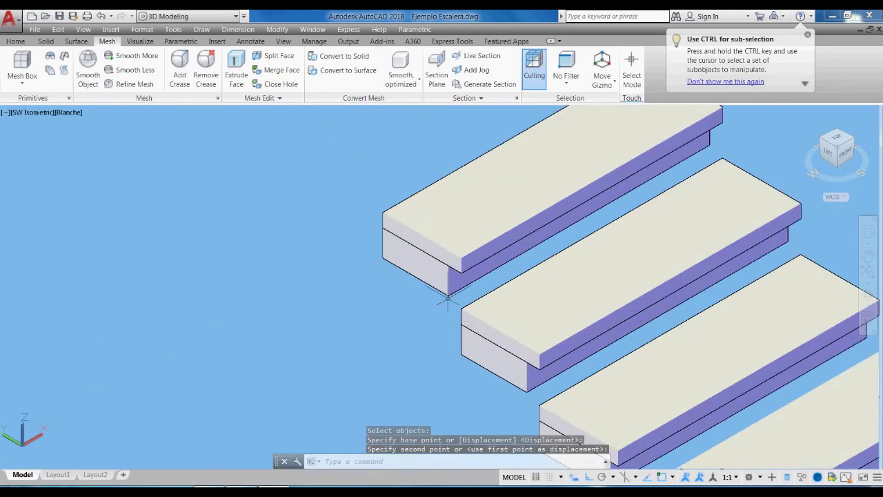
scroll(450, 300, "down", 5)
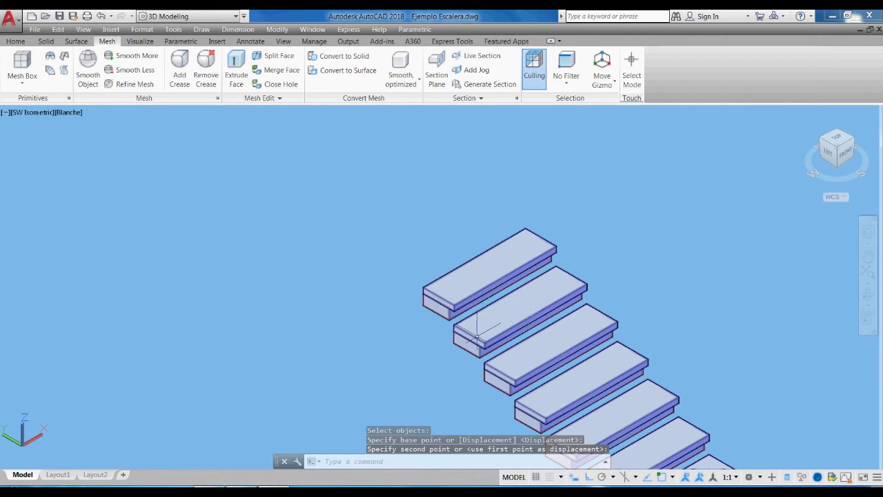
Move the last placed step block up by one step, using matching riser corners of two neighbouring steps, to extend the staircase's top.
key("Return")
left_click(476, 337)
scroll(476, 337, "up", 4)
key("Return")
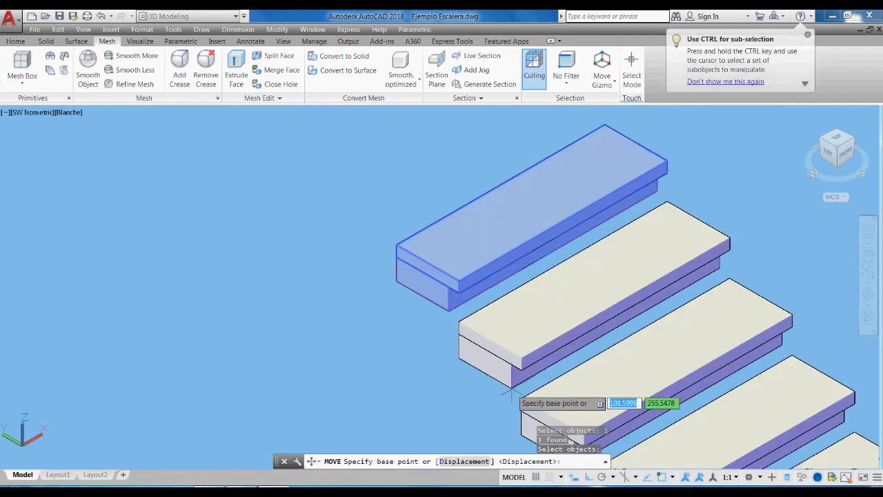
left_click(511, 389)
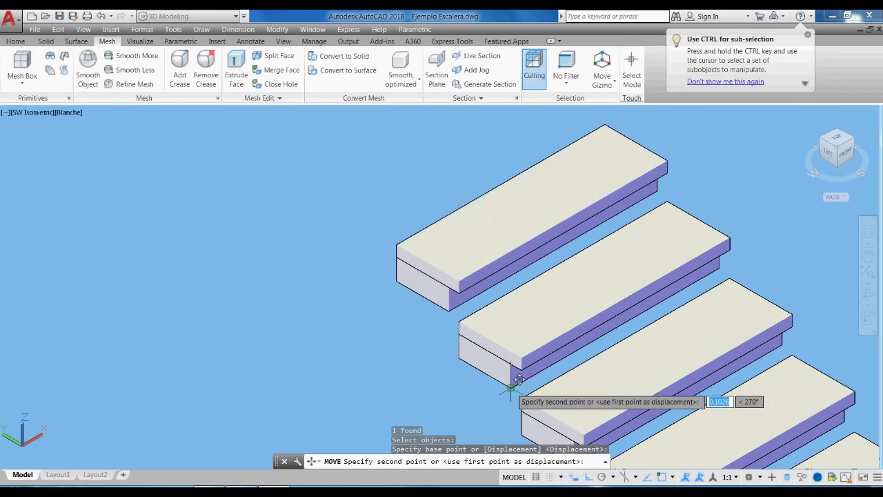
left_click(456, 303)
scroll(537, 275, "down", 3)
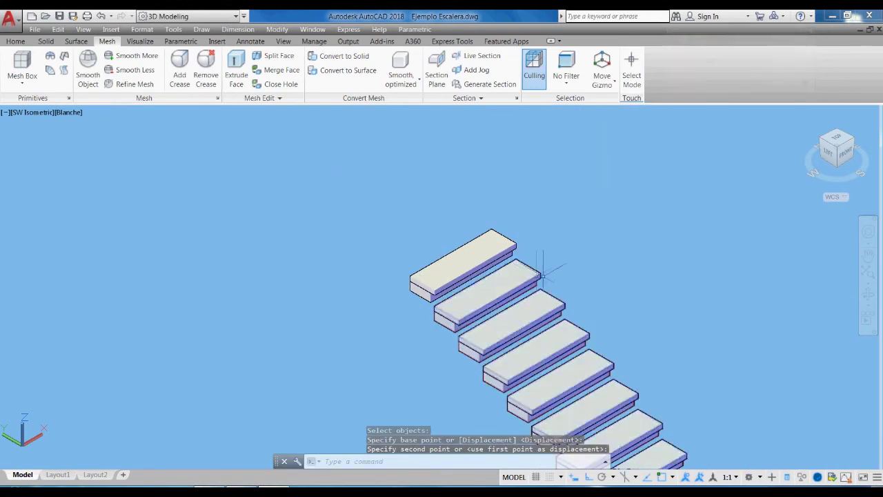
scroll(537, 275, "down", 3)
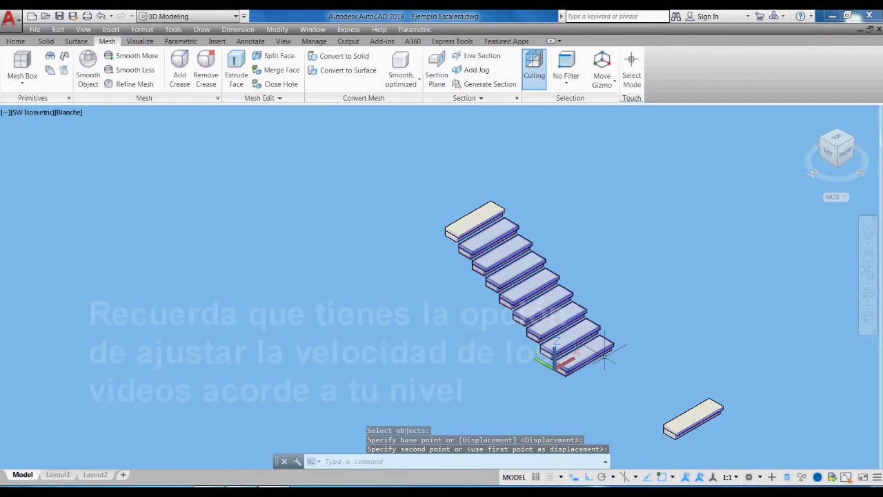
Copy the loose step block in front of the staircase to a free spot along the positive X direction.
scroll(611, 365, "down", 3)
scroll(599, 331, "up", 3)
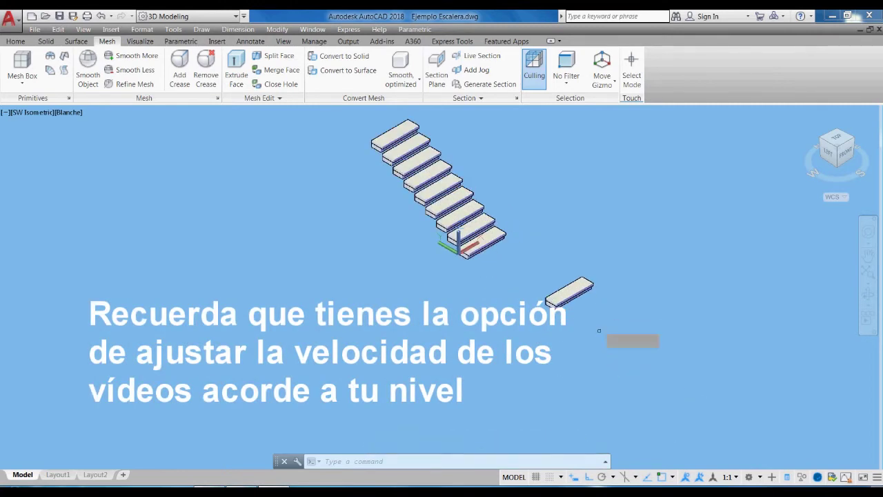
key("Return")
left_click(610, 324)
left_click(552, 282)
scroll(530, 347, "down", 2)
key("Return")
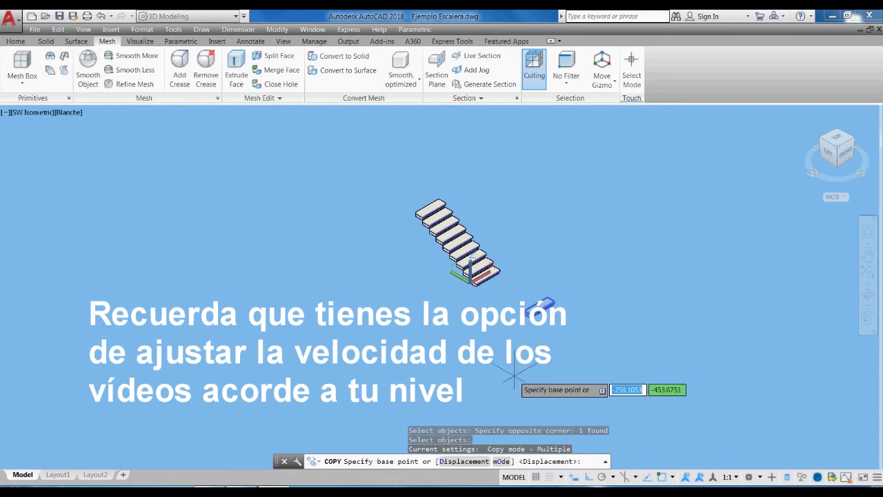
left_click(525, 377)
left_click(631, 312)
key("Escape")
scroll(666, 232, "up", 5)
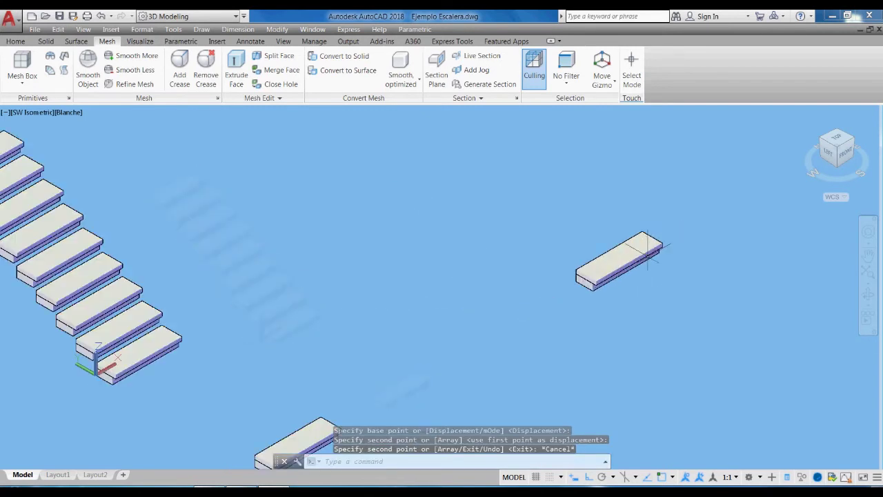
Switch to the SE Isometric view and measure the long top edge of the newly copied step with the DIST command.
left_click(645, 250)
key("Escape")
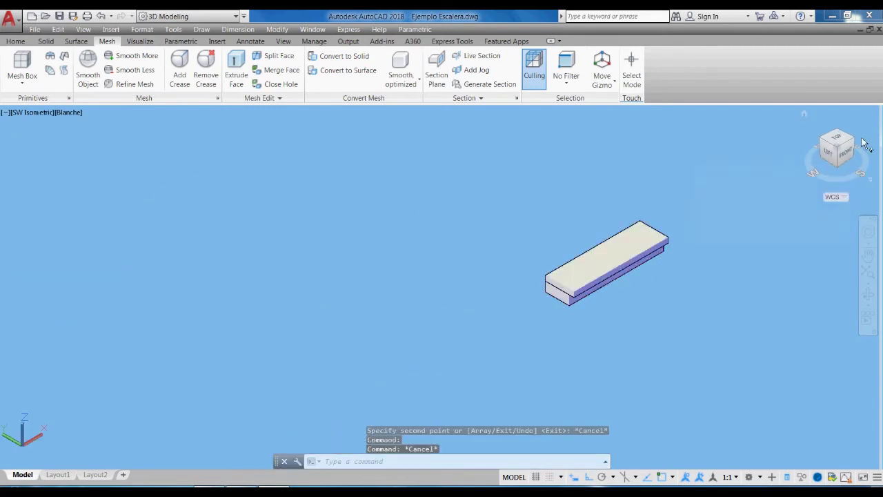
left_click(859, 145)
scroll(432, 414, "up", 4)
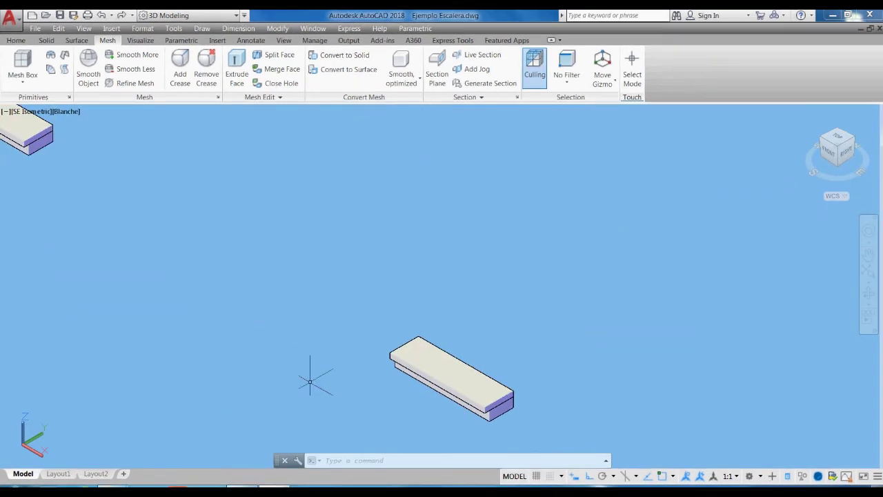
scroll(317, 388, "up", 2)
type("dist")
key("Return")
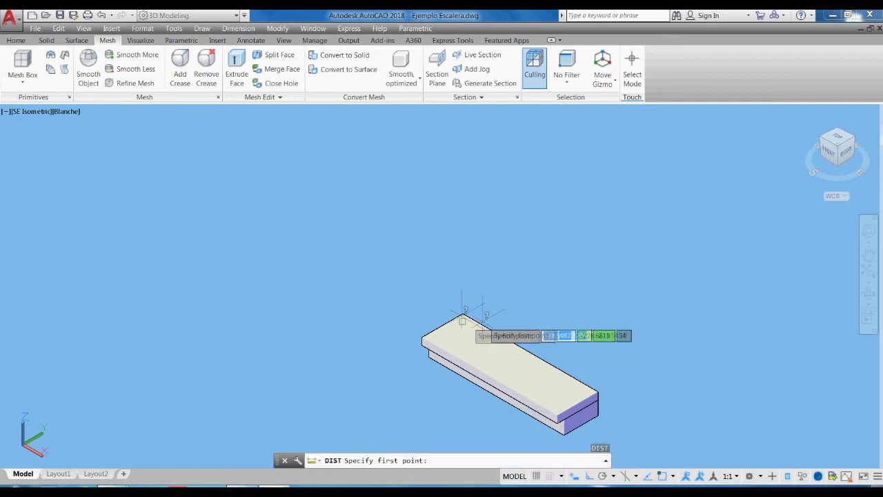
left_click(463, 317)
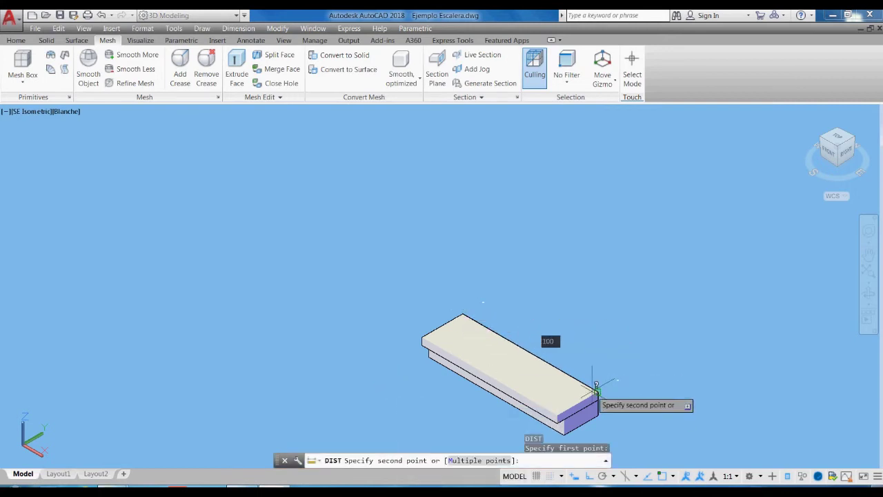
key("Escape")
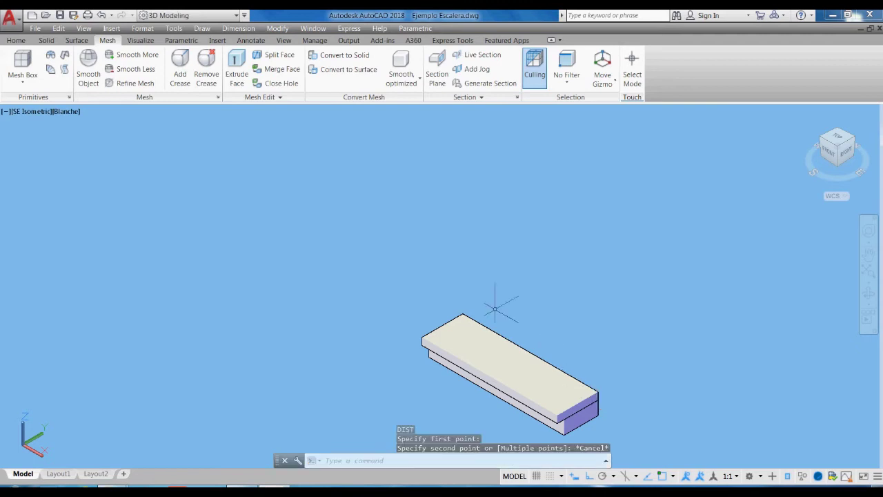
Stretch the copied step block with its length grip to a length of 150.
scroll(484, 269, "down", 5)
left_click(514, 314)
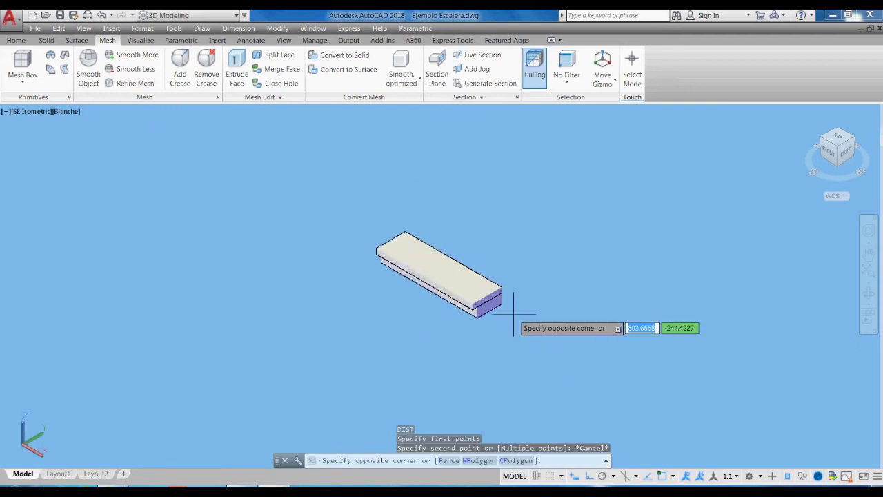
left_click(506, 312)
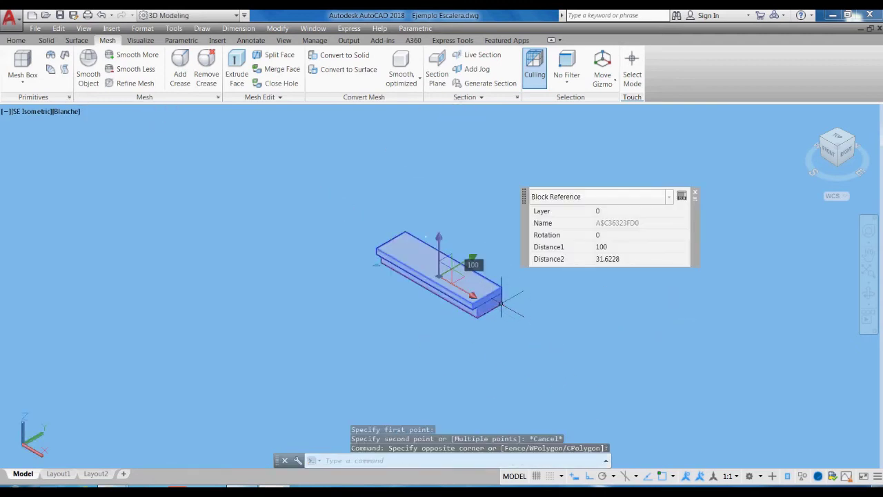
left_click(502, 304)
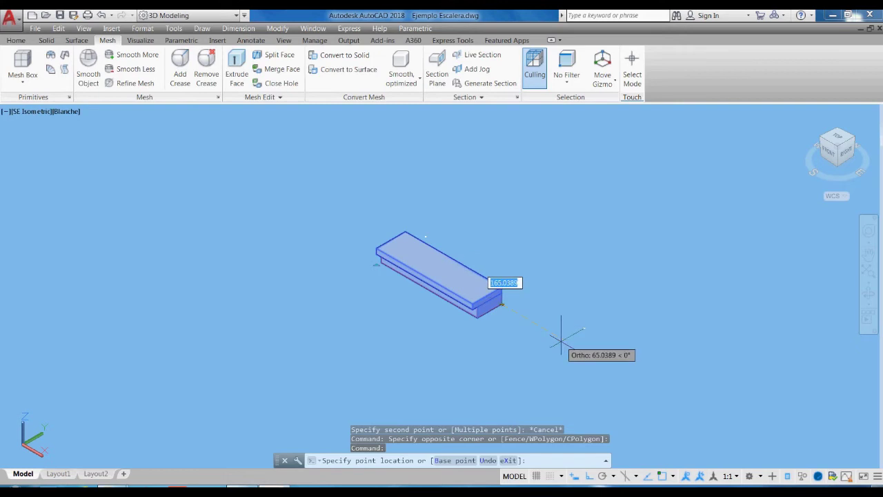
type("150")
key("Return")
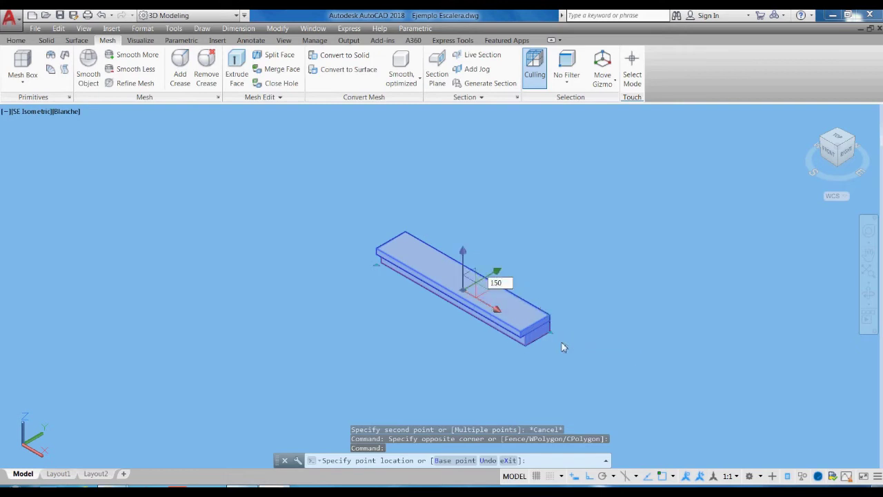
key("Escape")
Measure the stretched step block's long top edge with the DIST command.
type("d")
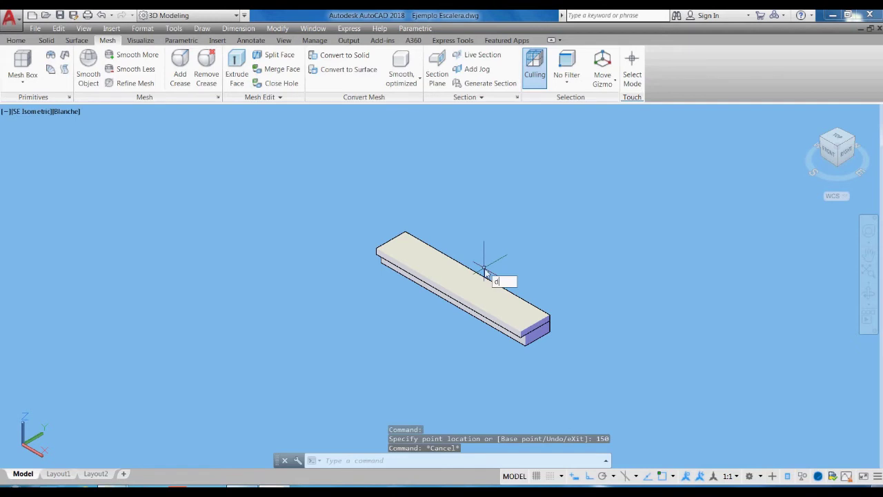
type("ist")
key("Return")
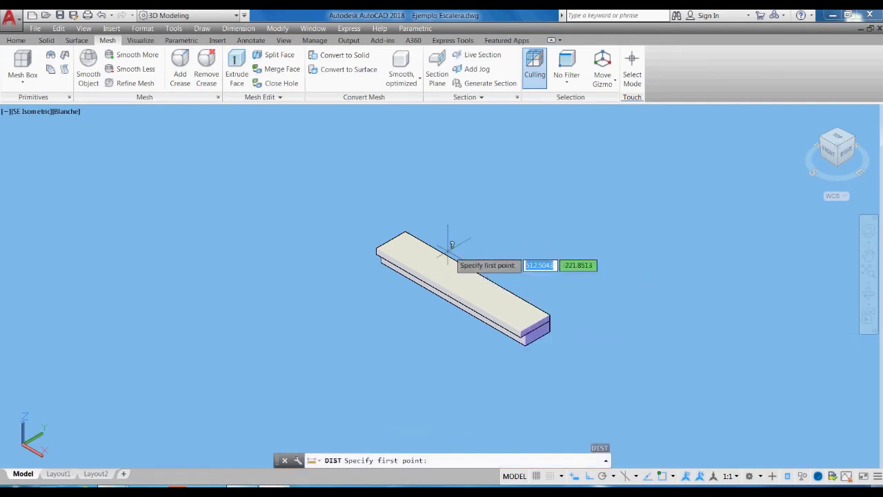
left_click(406, 233)
key("Escape")
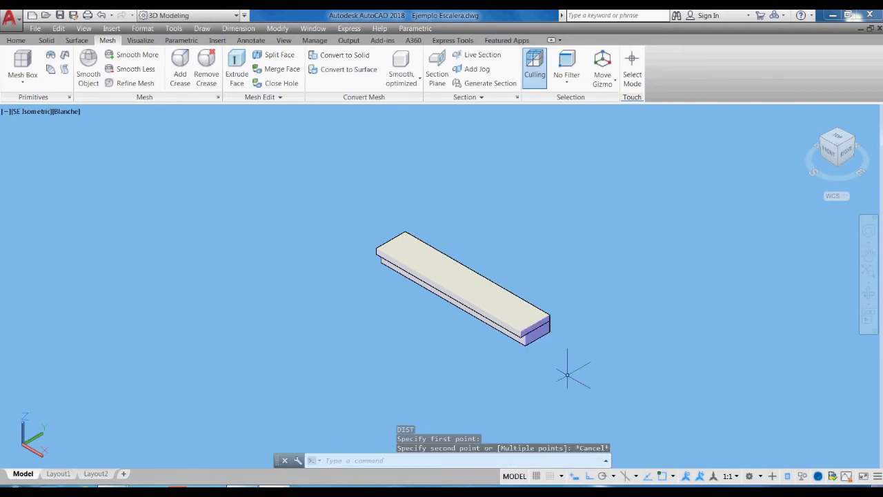
Switch to the SW Isometric view and inspect the existing staircase array's row count, row spacing and row elevation.
scroll(559, 355, "down", 2)
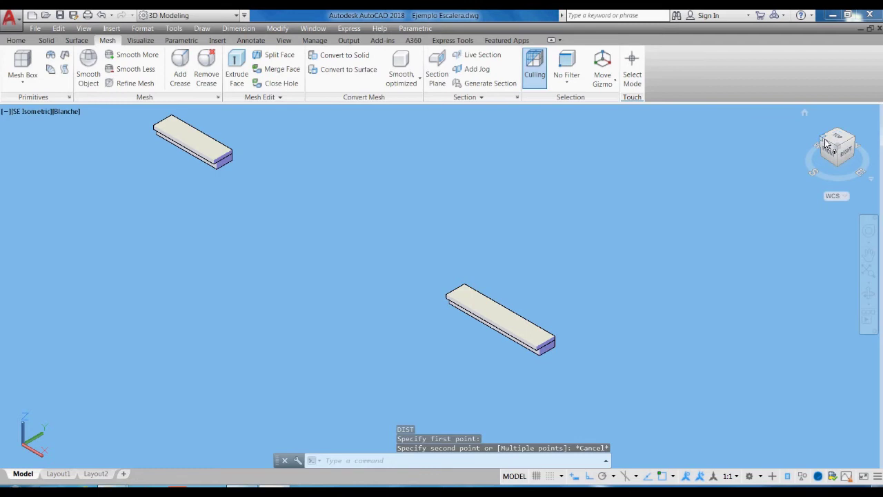
left_click(825, 143)
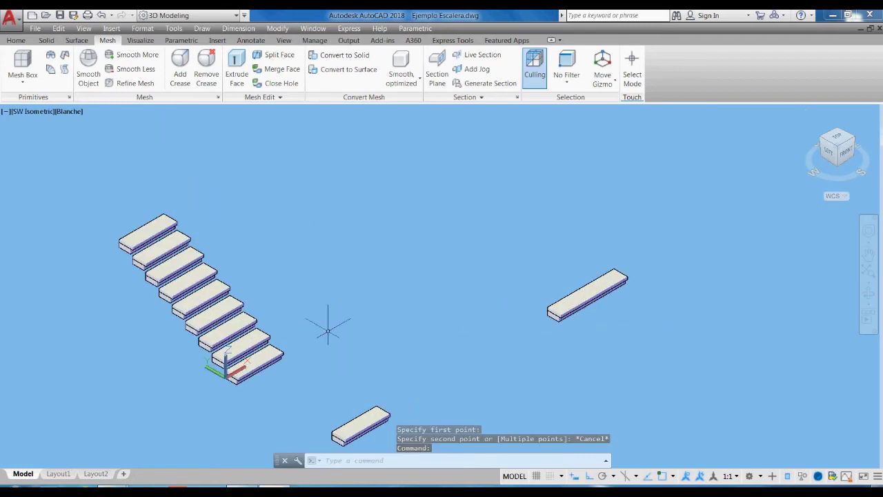
left_click(271, 354)
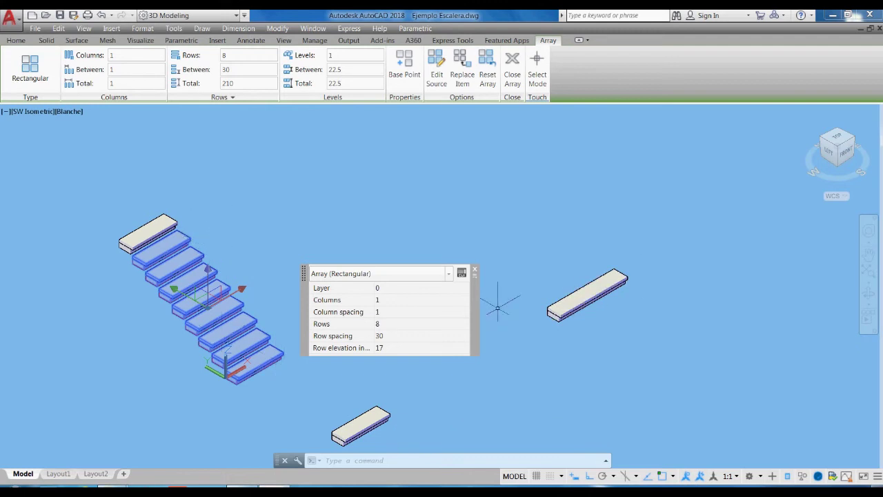
key("Escape")
scroll(191, 224, "up", 2)
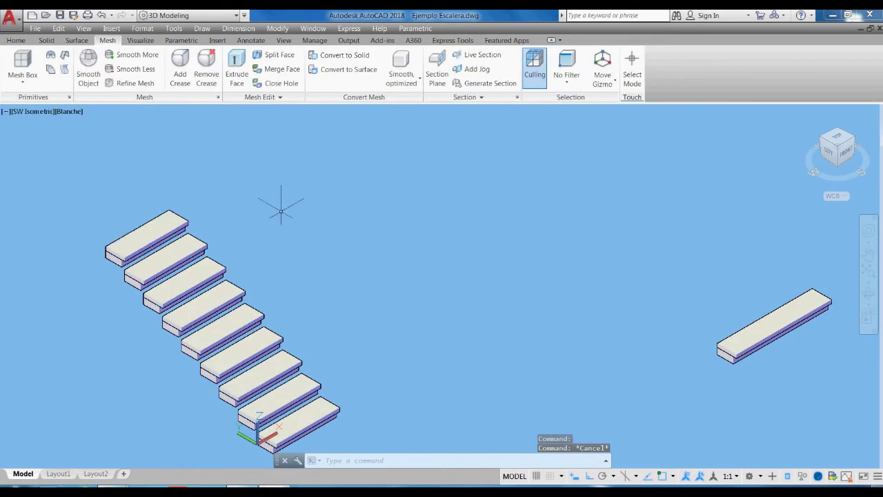
scroll(392, 245, "down", 1)
scroll(644, 283, "up", 1)
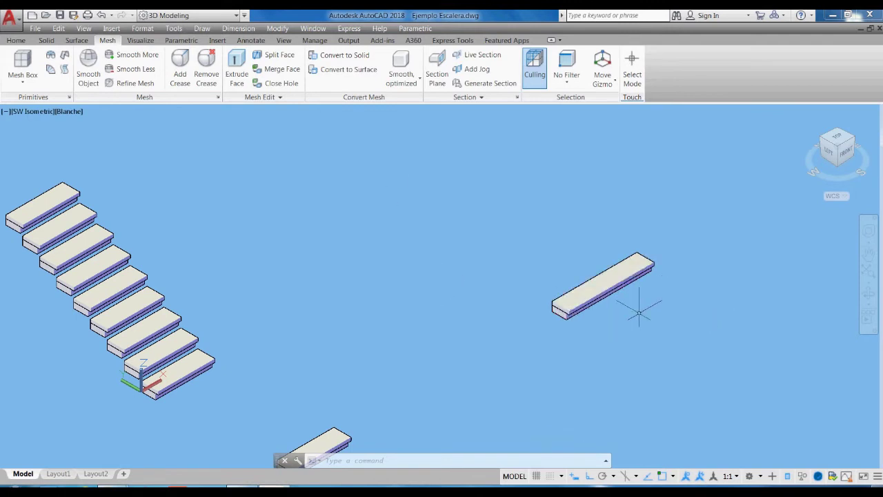
Start a rectangular array of the 150-long step block with 1 column and a column spacing of 1.
type("array")
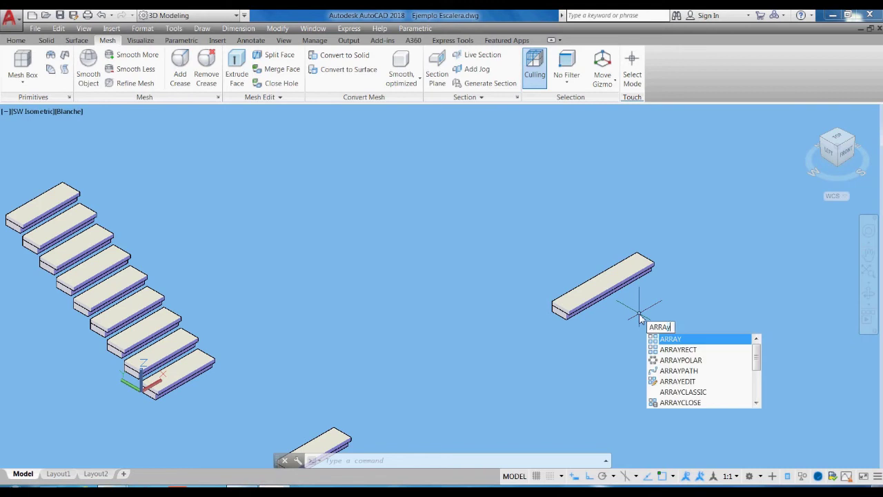
key("Return")
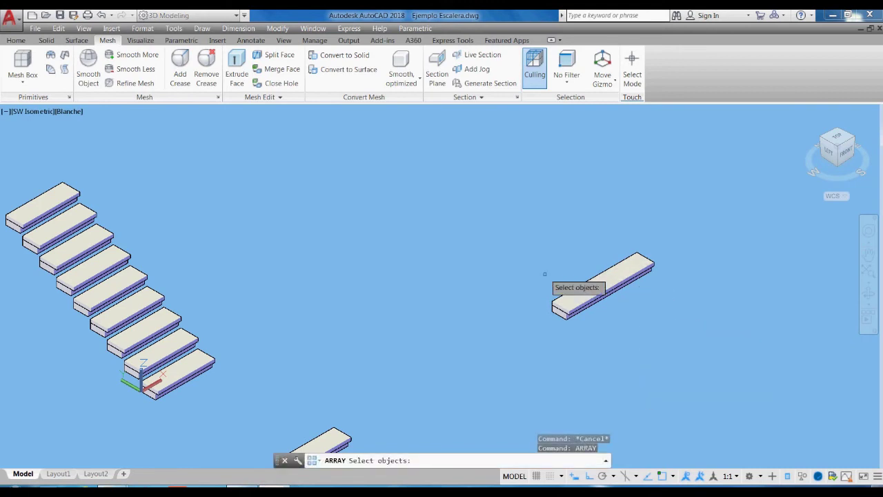
left_click(581, 295)
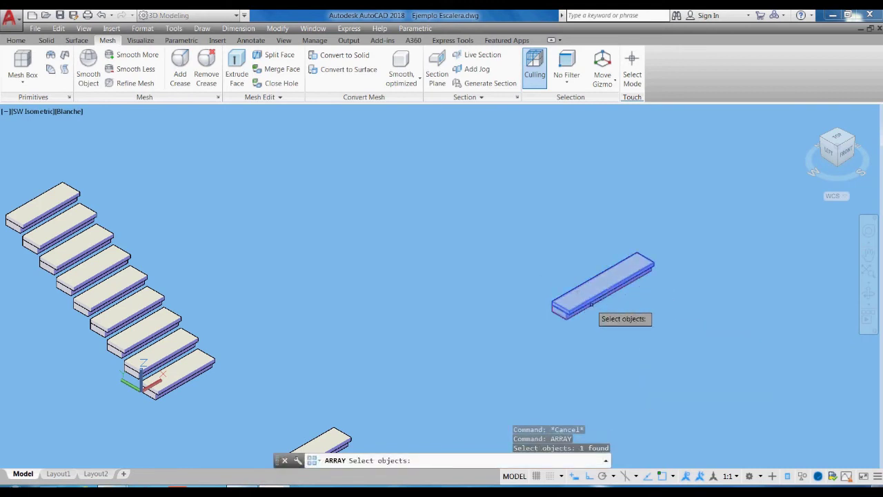
key("Return")
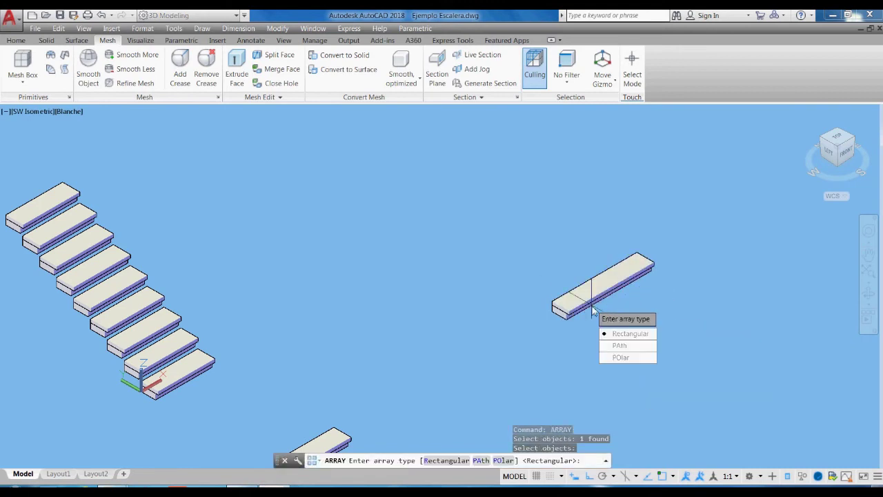
left_click(629, 334)
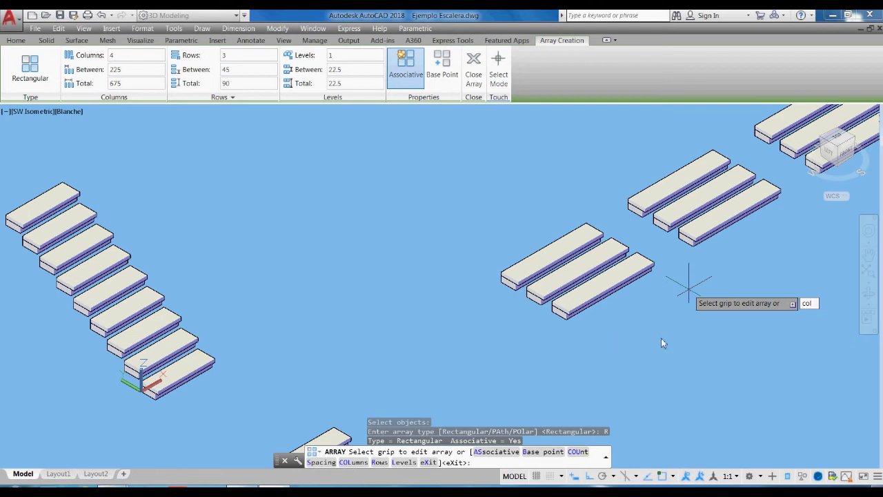
key("Return")
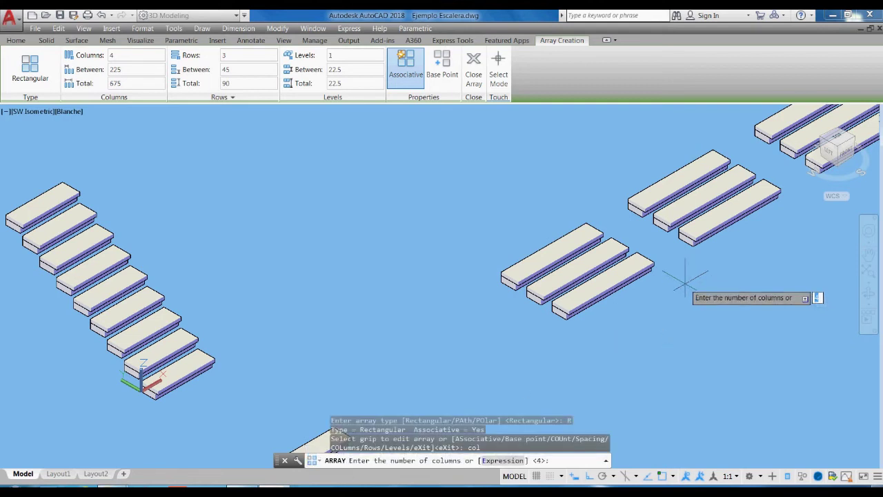
key("Return")
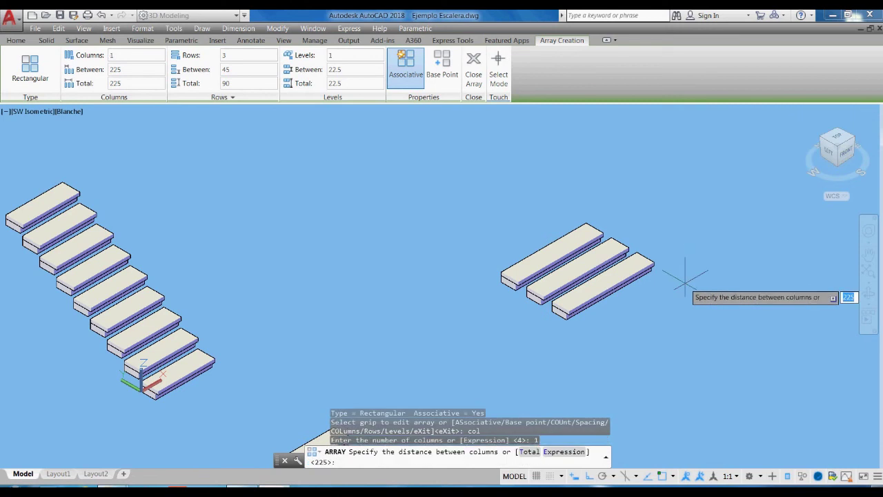
type("1")
key("Return")
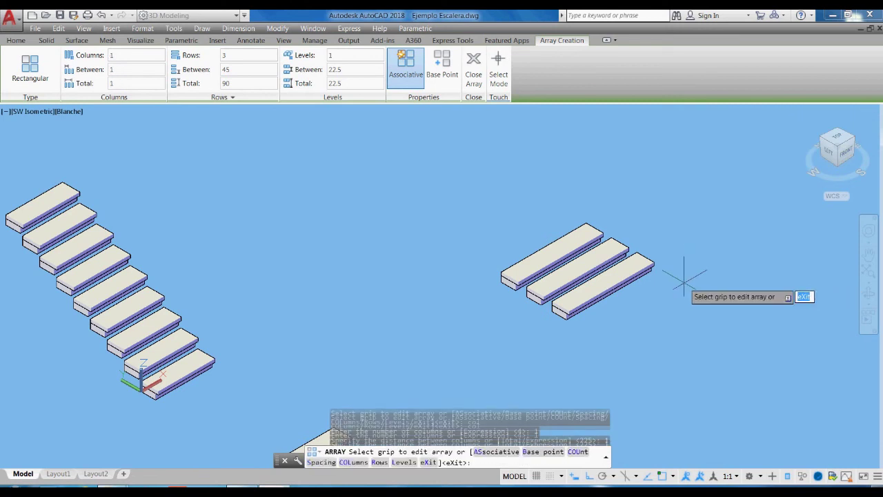
Set the array to 8 rows, 30 apart, with an incrementing elevation of 17, and finish it.
left_click(379, 462)
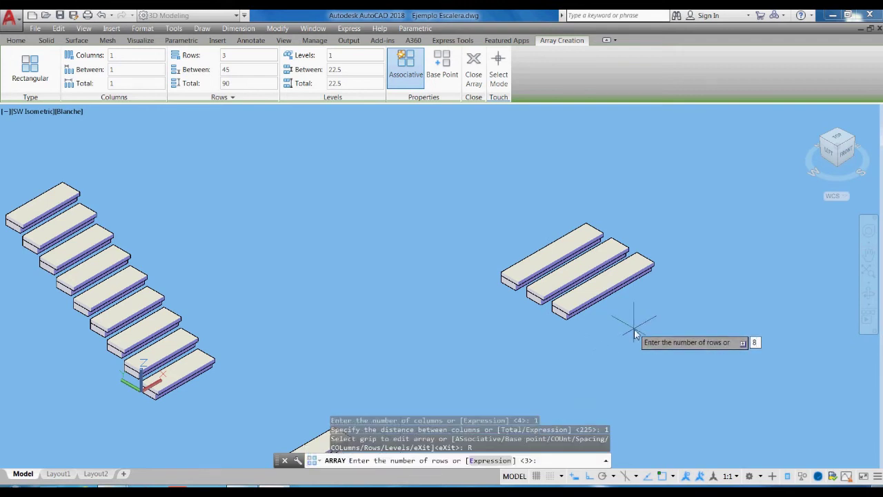
type("8")
key("Return")
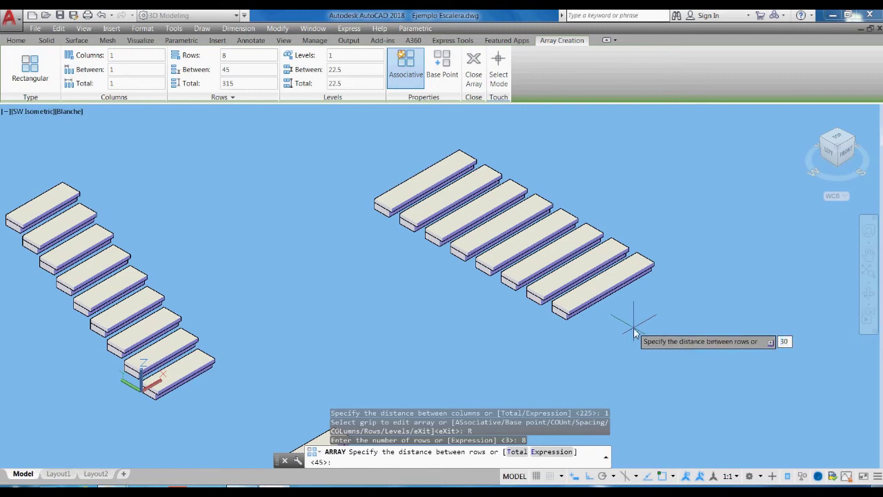
key("Return")
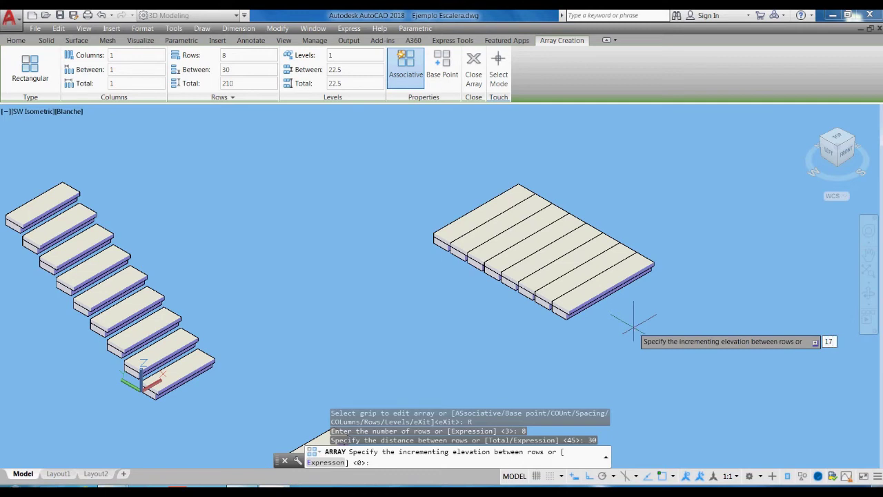
key("Return")
key("Return")
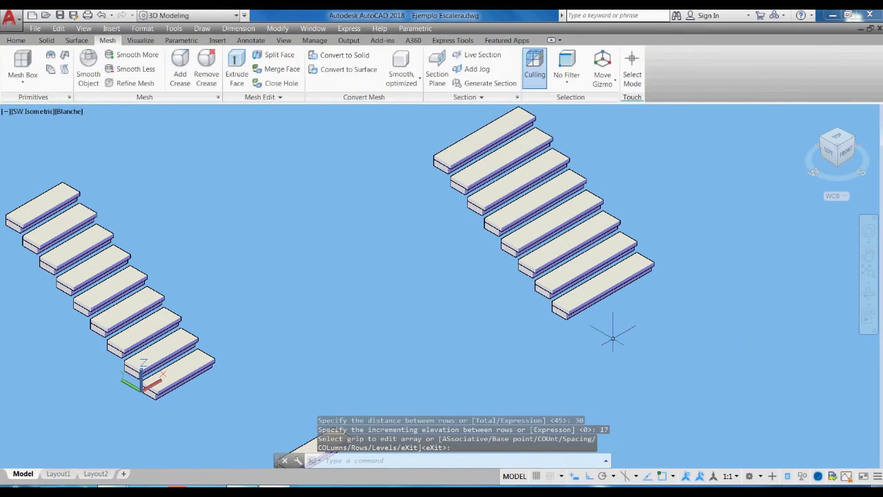
Explode the new wider staircase array into separate step blocks.
scroll(511, 234, "down", 2)
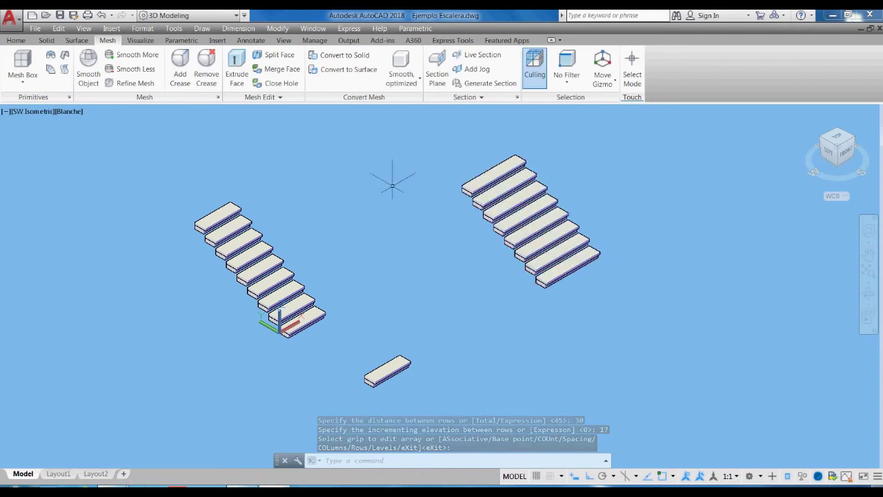
middle_click_drag(483, 232, 558, 237)
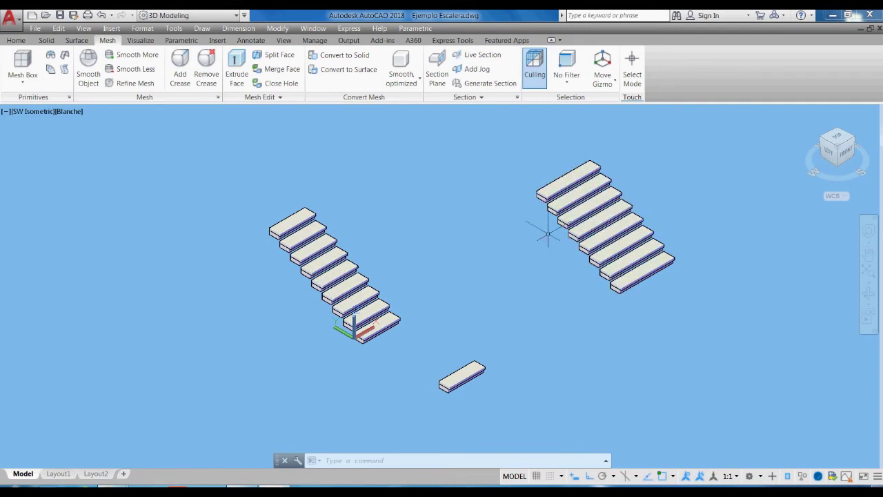
scroll(541, 203, "up", 2)
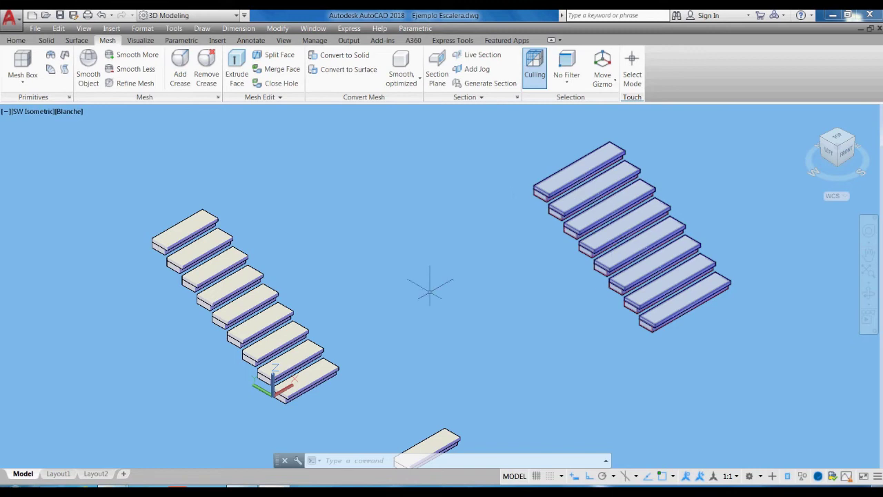
scroll(426, 290, "down", 2)
scroll(267, 309, "up", 2)
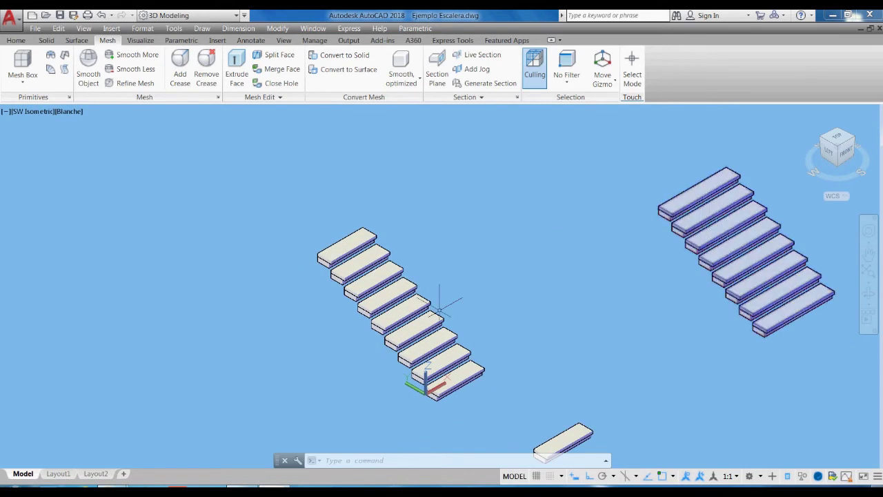
scroll(402, 237, "down", 2)
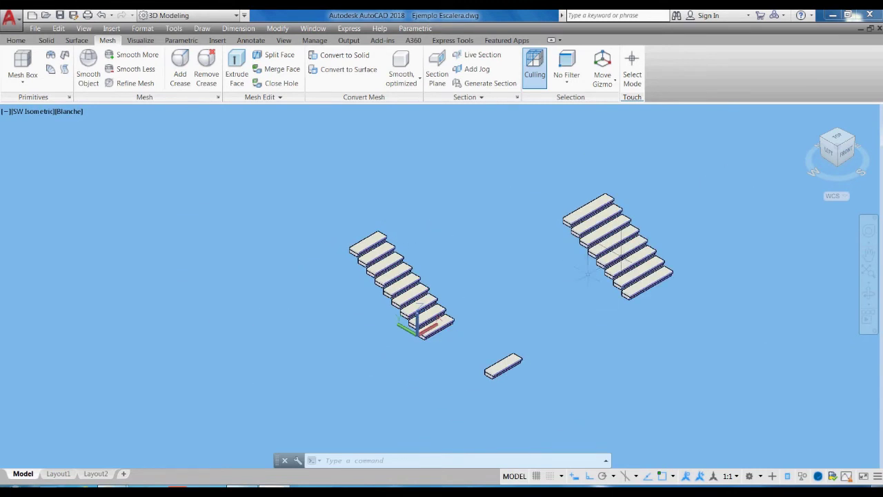
left_click(627, 246)
type("x")
key("Return")
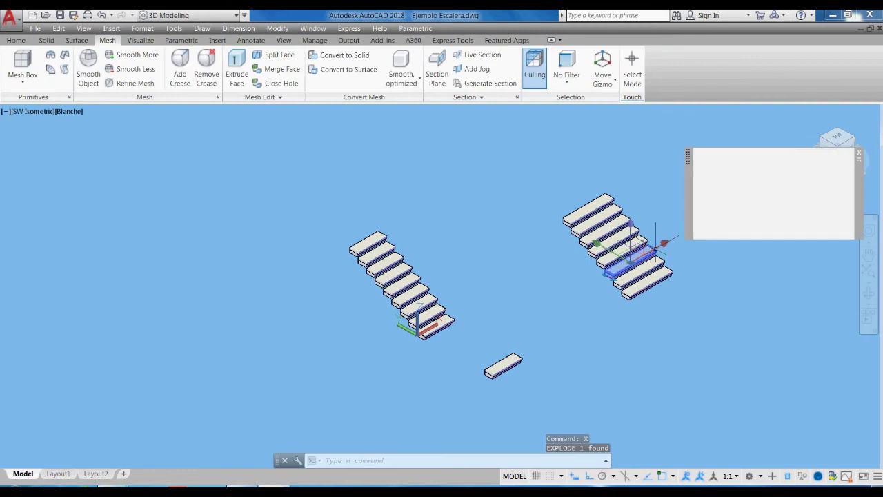
key("Escape")
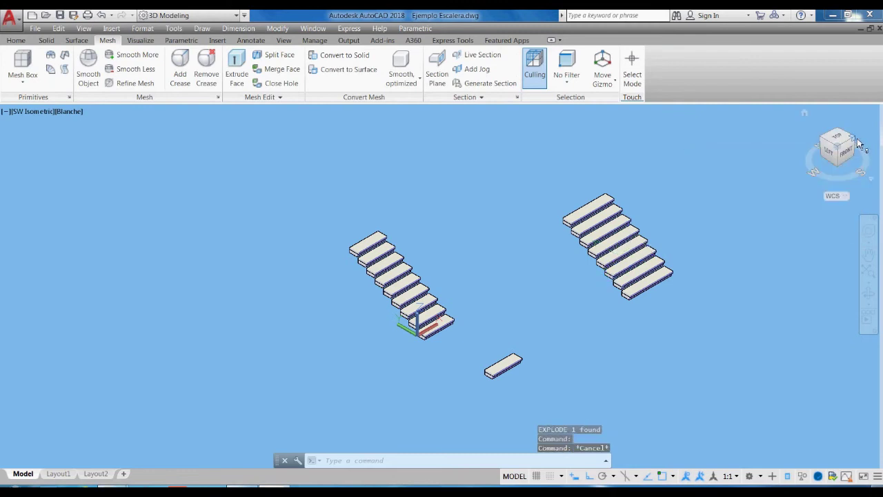
Switch to the SE Isometric view and stretch the wider staircase's top step with its length grip, well past the steps below.
left_click(859, 141)
left_click(560, 298)
scroll(560, 298, "up", 2)
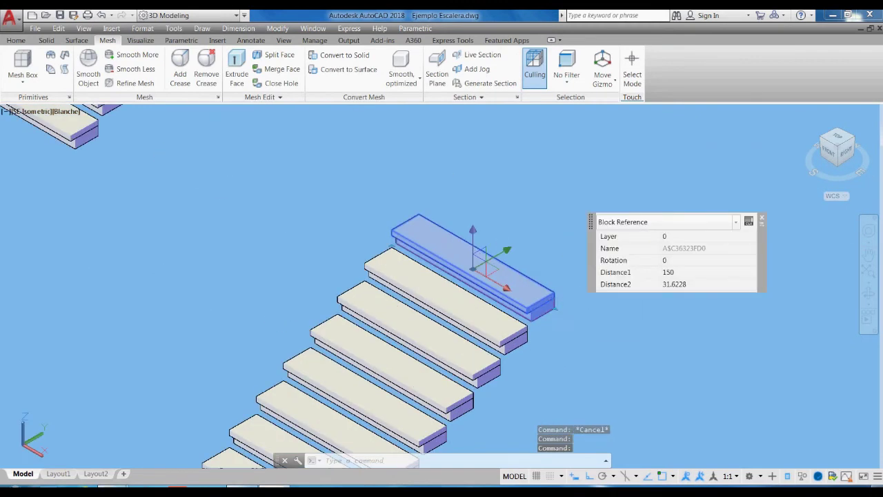
left_click(555, 306)
left_click(609, 338)
key("Escape")
scroll(664, 318, "down", 3)
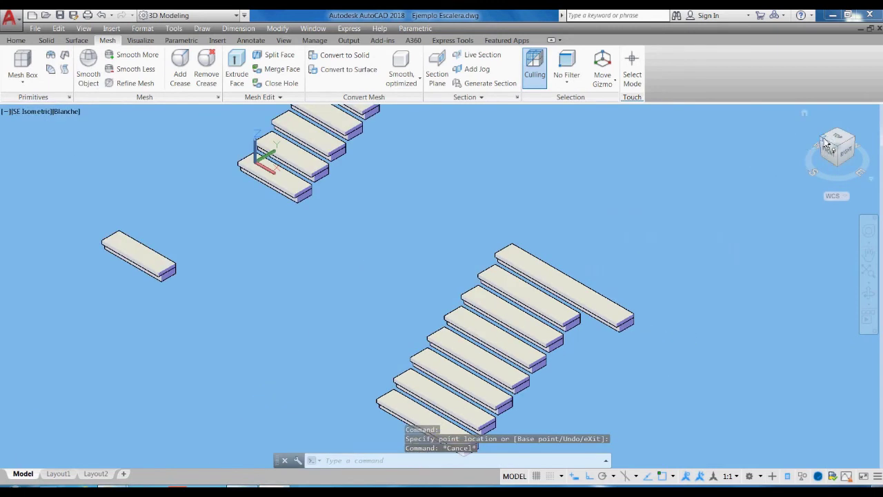
Switch to the SW Isometric view and move the original staircase's top step 60 along the positive Y direction, away from the lower steps.
left_click(823, 140)
scroll(237, 290, "up", 4)
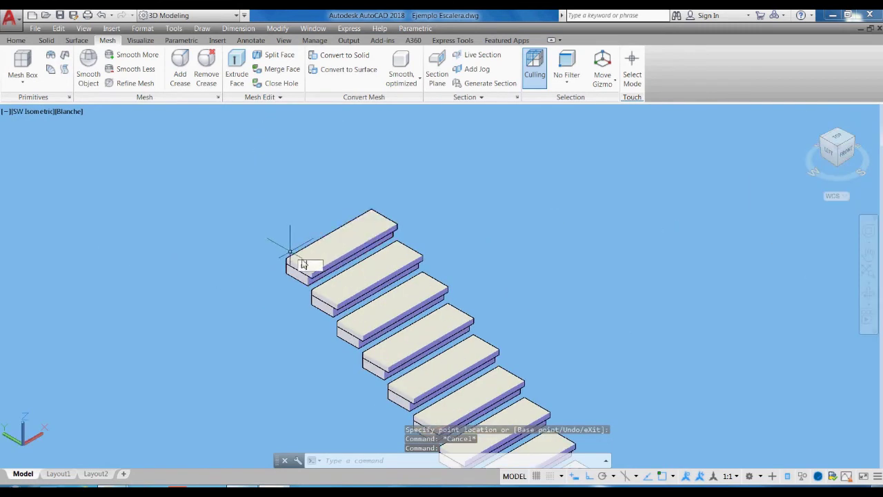
type("m")
key("Return")
left_click(348, 231)
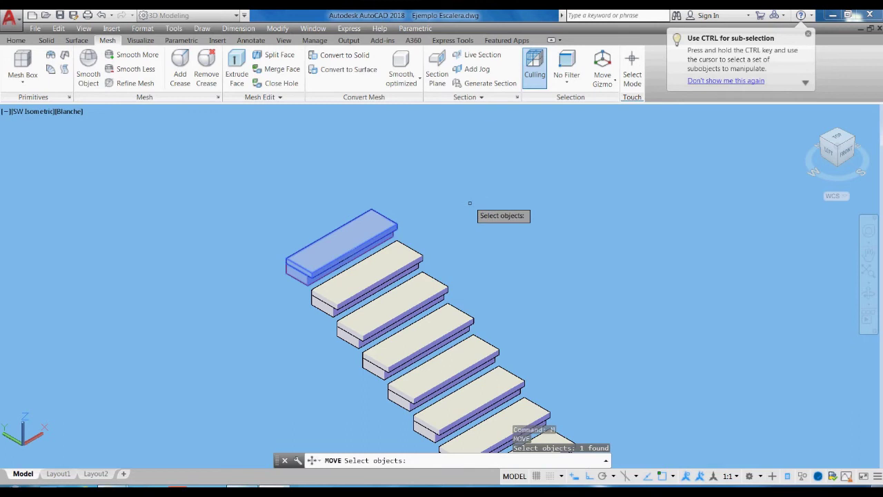
key("Return")
left_click(495, 207)
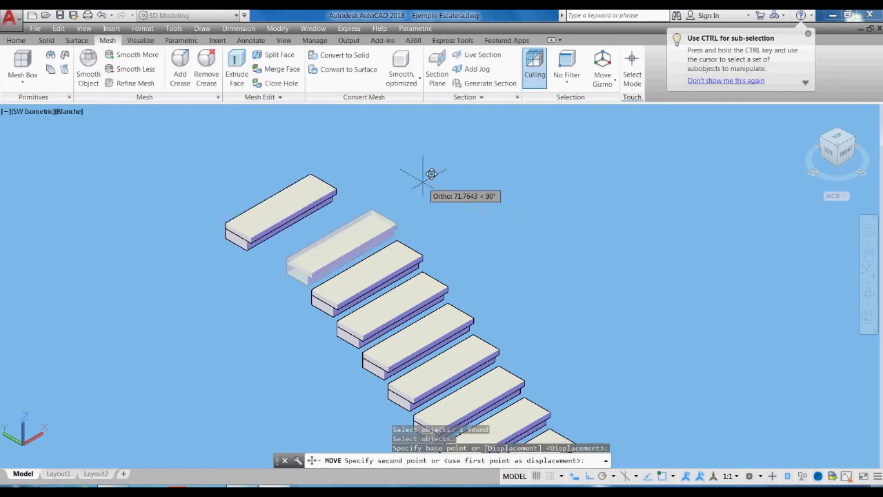
type("60")
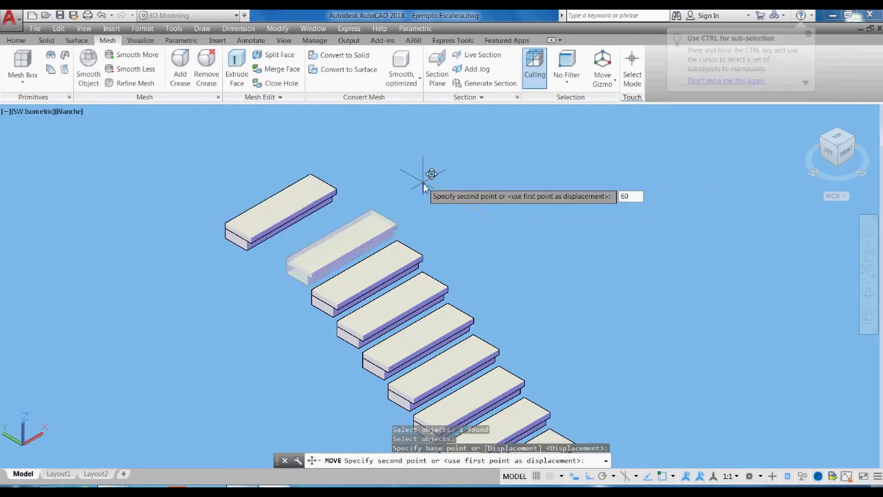
key("Return")
Stretch the moved top step with its depth grip toward the lower steps to a depth of about 84.6.
left_click(304, 228)
left_click(261, 263)
left_click(260, 260)
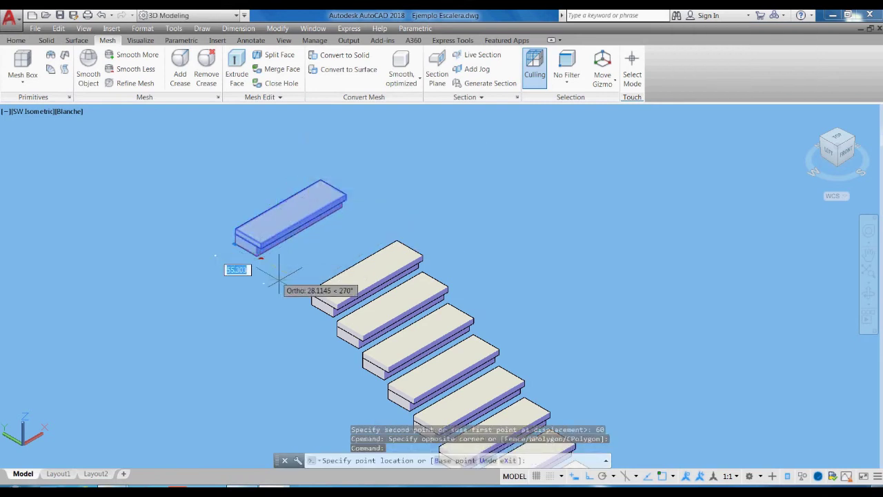
left_click(312, 290)
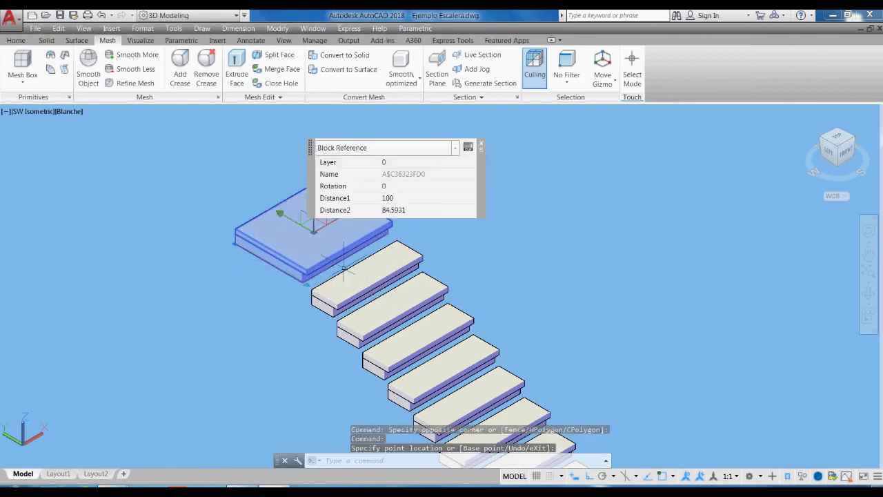
Copy the original staircase's array of lower steps into the open space between it and the wider staircase.
key("Escape")
scroll(331, 202, "down", 2)
left_click(400, 303)
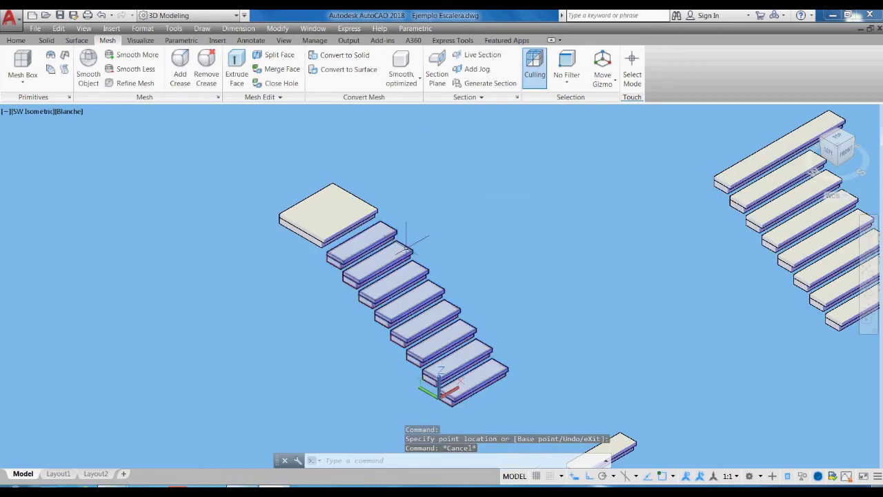
scroll(429, 268, "down", 3)
scroll(429, 269, "up", 2)
type("co")
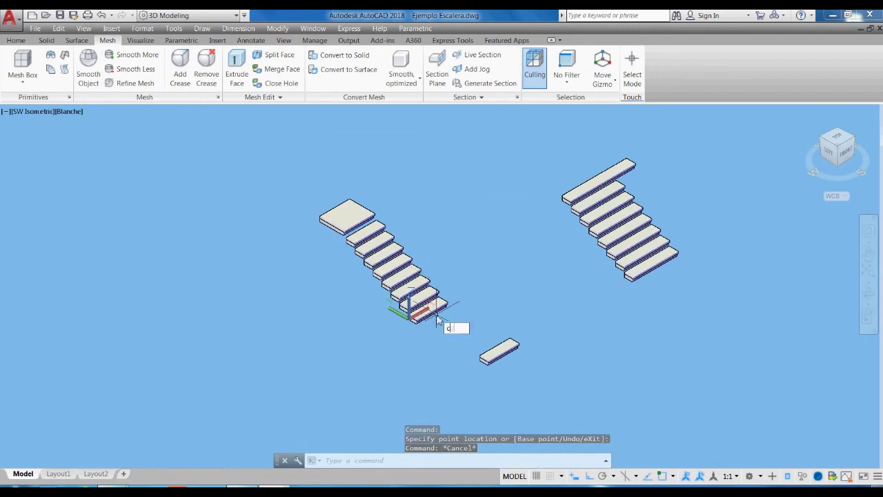
key("Return")
left_click(428, 301)
key("Return")
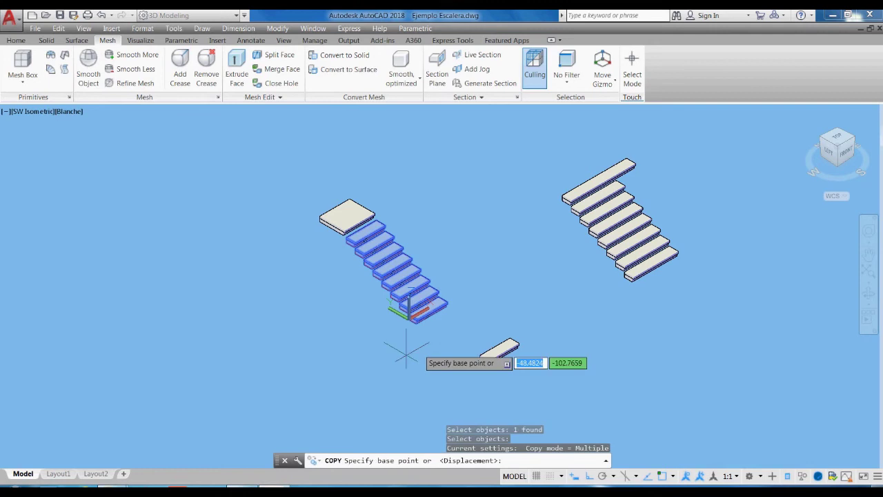
left_click(407, 354)
left_click(481, 314)
key("Escape")
Switch to the SE Isometric view and rotate the copied flight 180 degrees about its vertical Z axis with 3DROTATE.
left_click(854, 143)
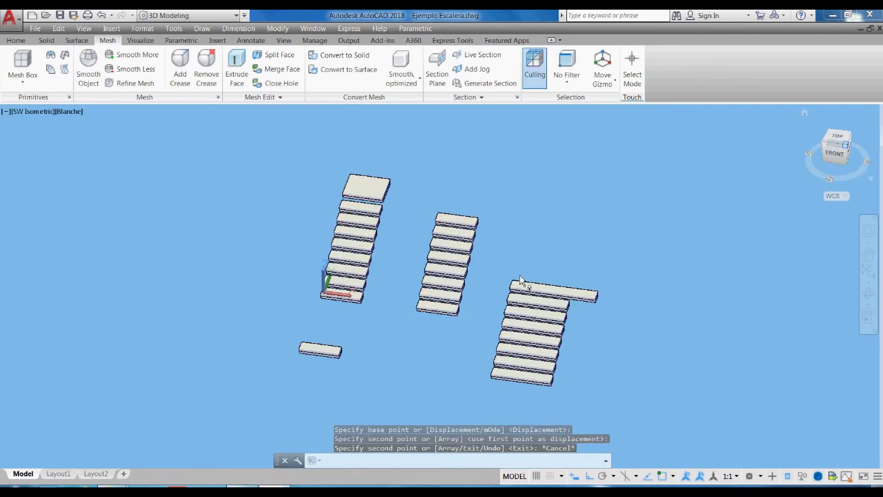
left_click(462, 304)
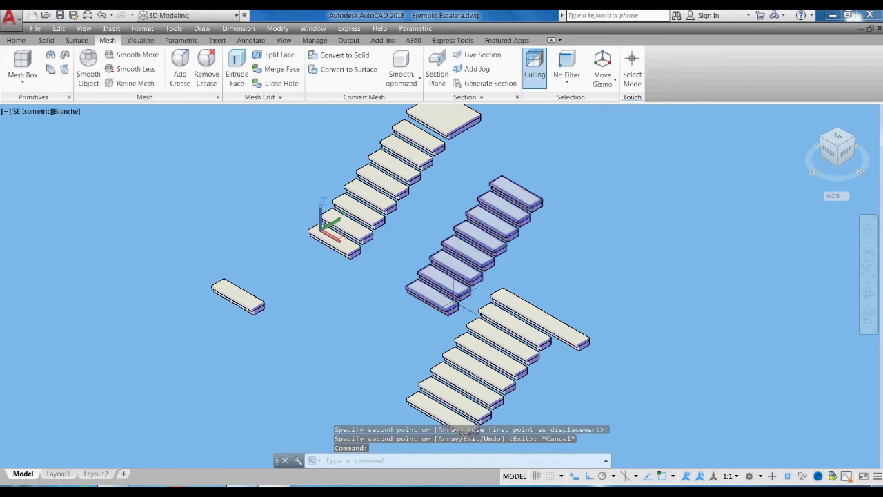
type("3")
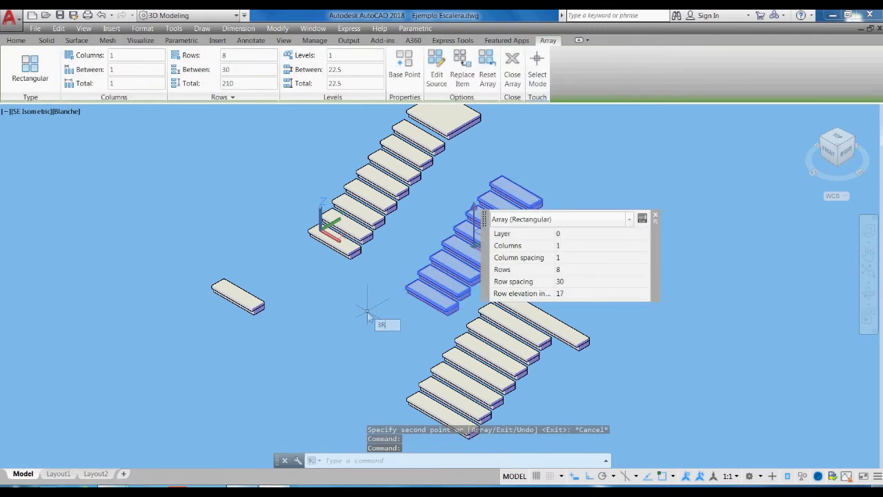
key("Return")
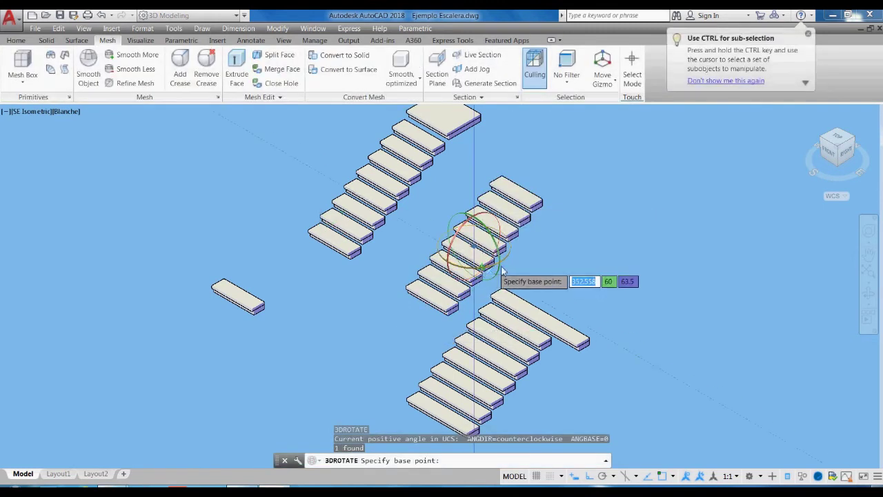
left_click(509, 256)
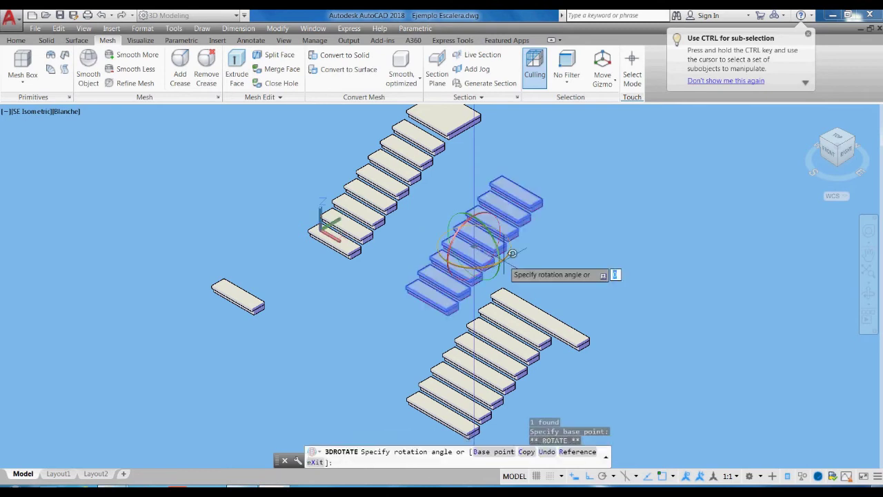
key("Return")
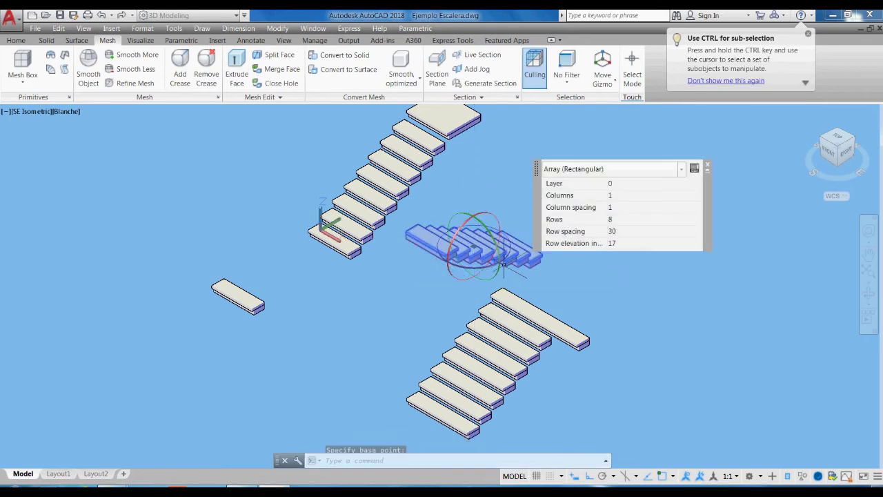
key("Escape")
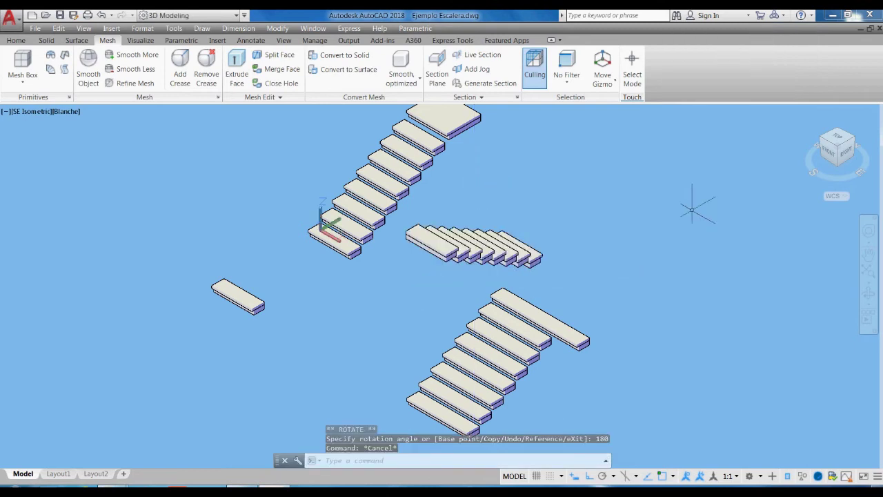
Switch to the NE Isometric view and move the rotated flight by its lowest step's corner onto the landing's near corner.
left_click(863, 147)
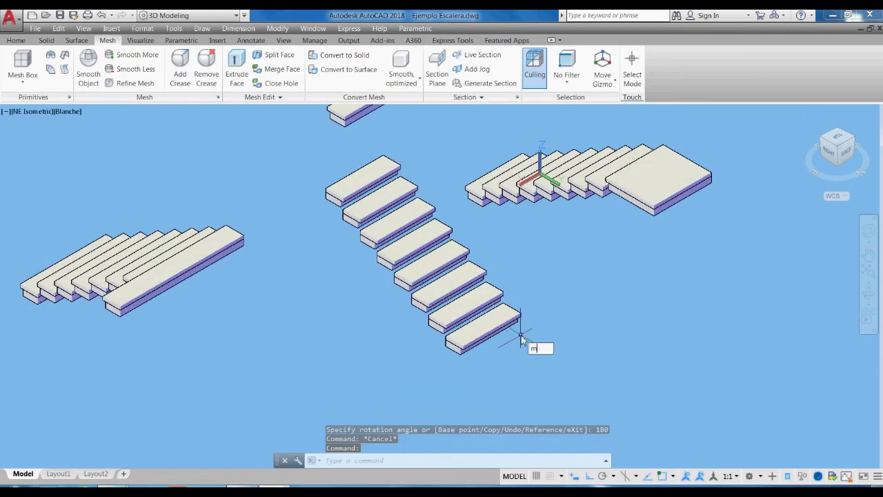
type("m")
key("Return")
left_click_drag(522, 323, 518, 319)
scroll(520, 320, "up", 3)
key("Return")
left_click(519, 314)
scroll(514, 345, "down", 5)
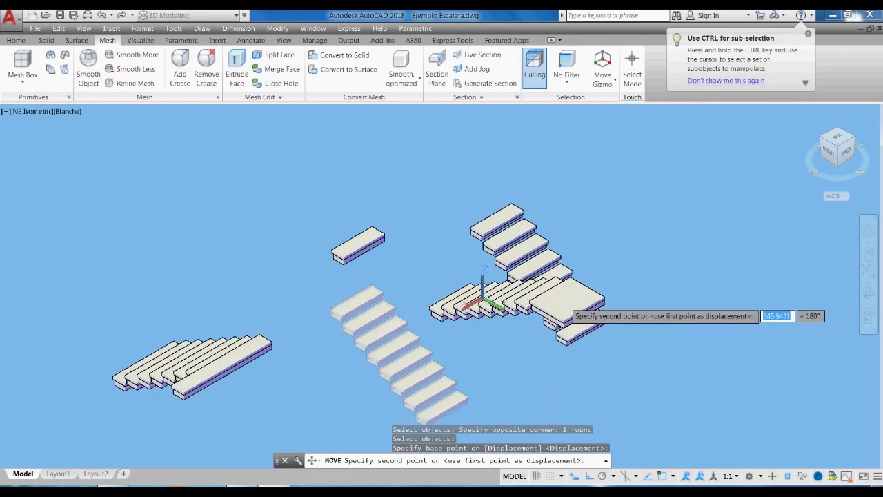
scroll(567, 305, "up", 6)
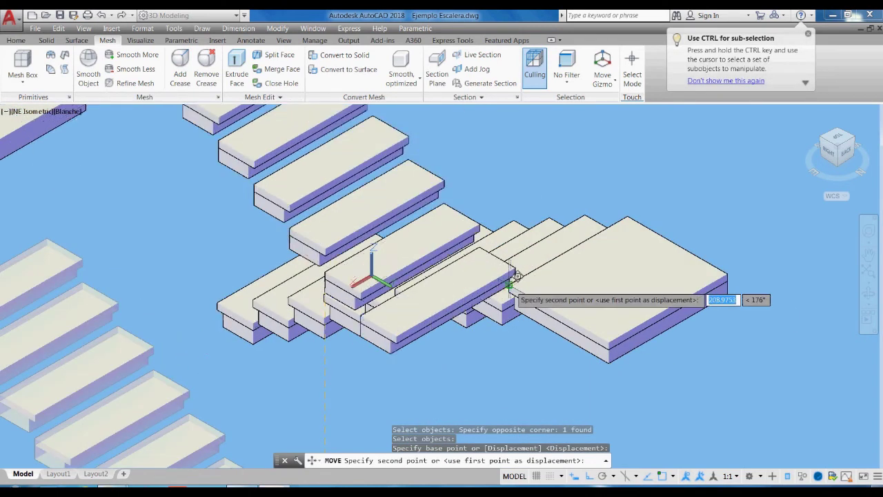
left_click(510, 283)
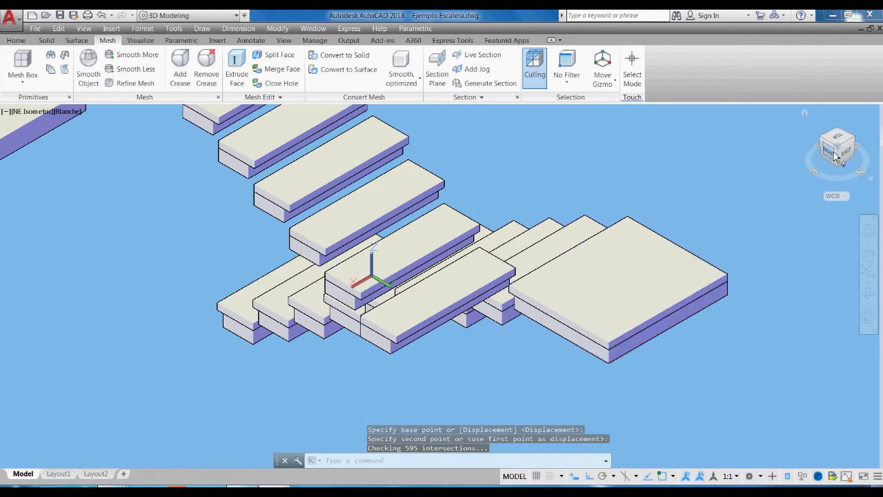
Switch to the Right view and move the upper flight 5 along the negative Y direction, away from the landing.
left_click(837, 157)
scroll(550, 247, "up", 5)
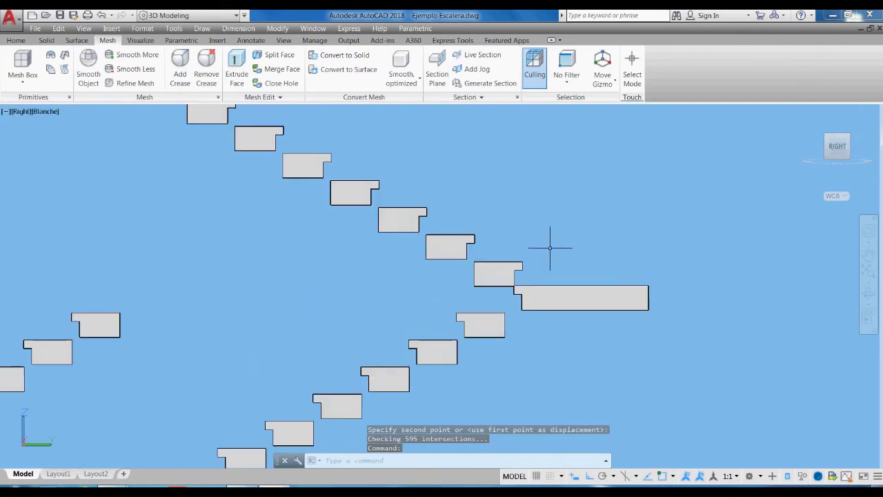
scroll(521, 273, "up", 2)
type("m")
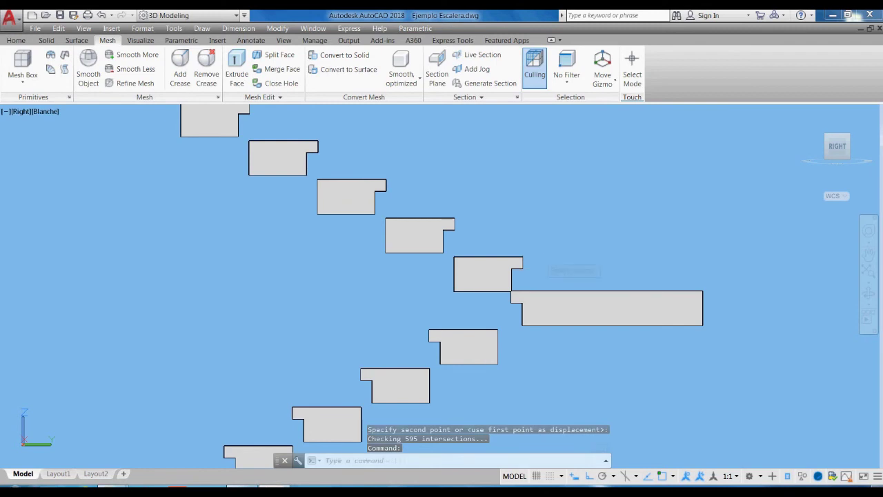
key("Return")
left_click(536, 266)
left_click(499, 243)
key("Return")
left_click(583, 227)
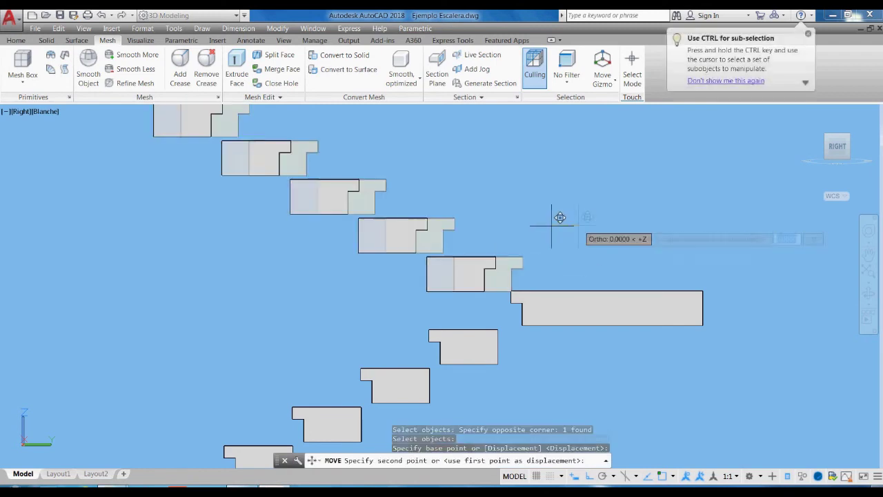
type("5")
key("Return")
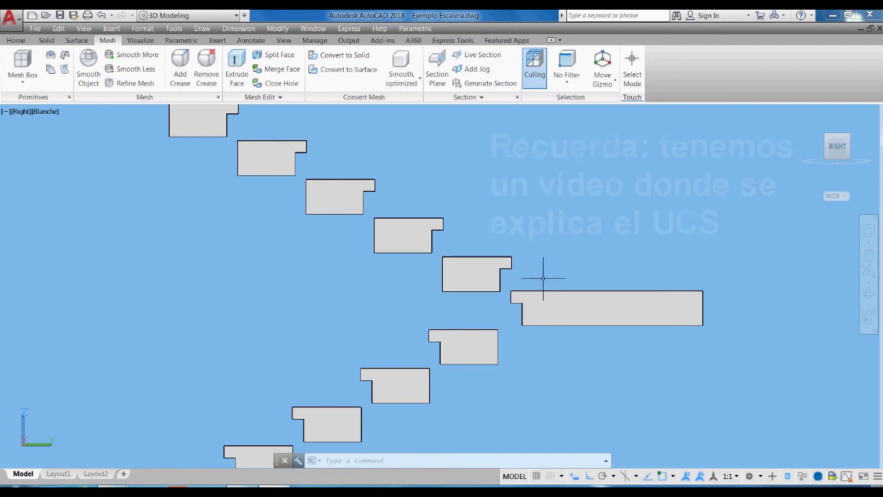
type("M")
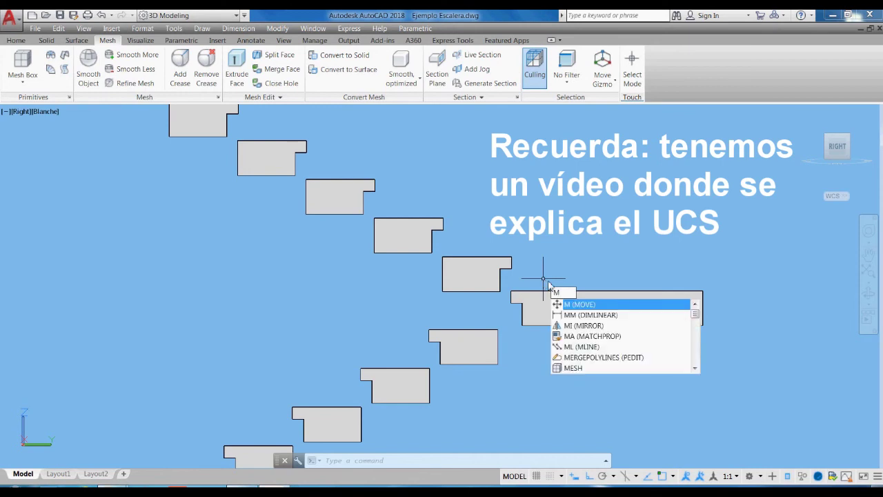
type("I")
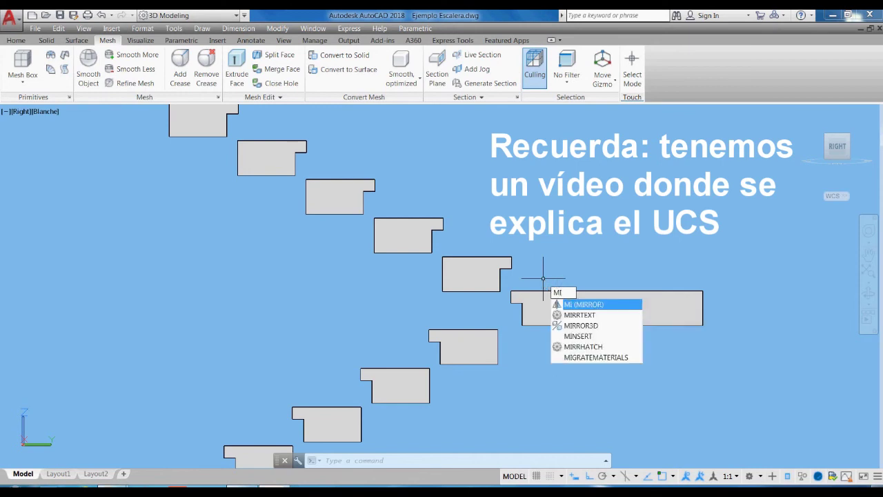
key("Escape")
scroll(511, 287, "up", 2)
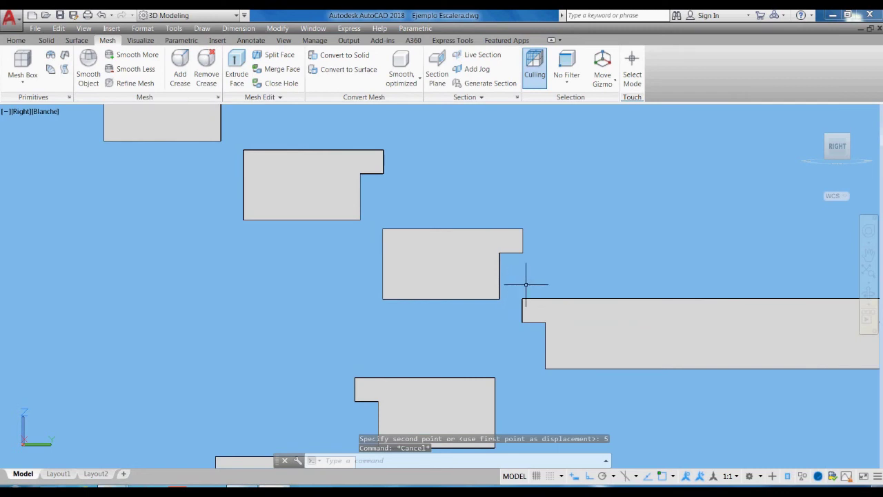
scroll(526, 284, "up", 2)
scroll(529, 270, "down", 2)
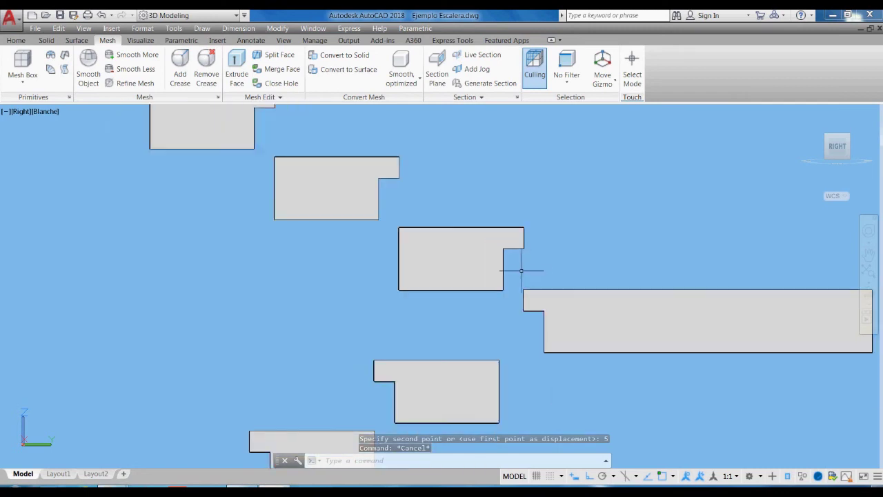
key("Return")
left_click(484, 296)
left_click(469, 290)
key("Return")
left_click(594, 195)
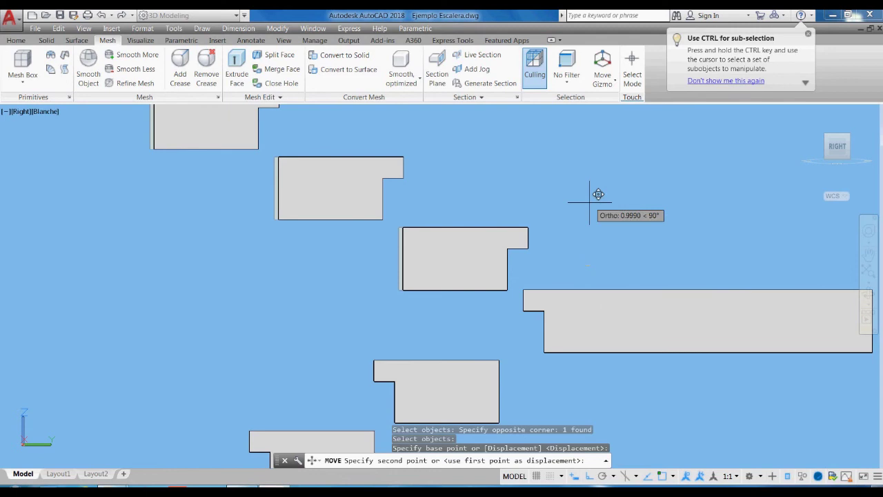
key("Escape")
Align the UCS with the current view using its View option.
type("ucs")
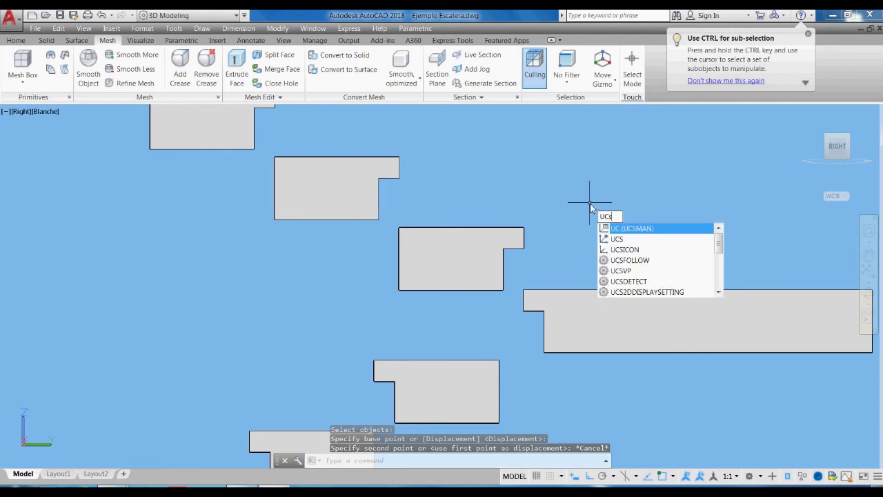
key("Return")
type("v")
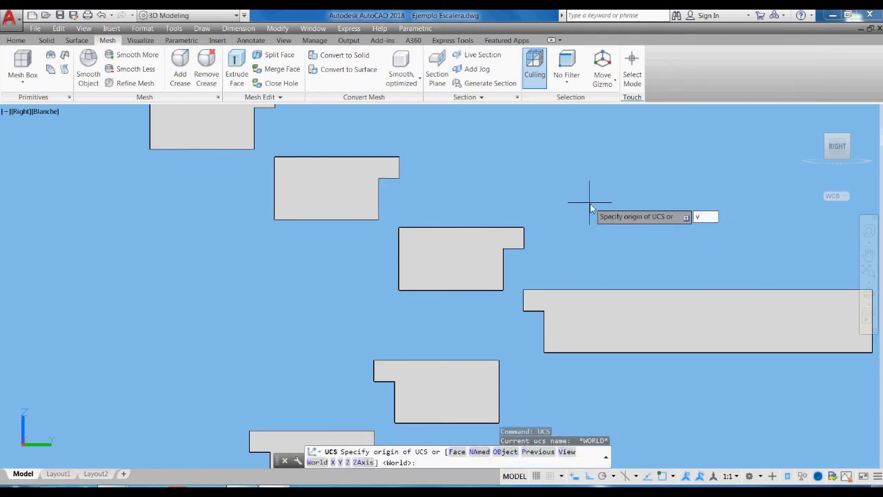
key("Return")
Move the upper flight 2 straight up from the landing.
type("m")
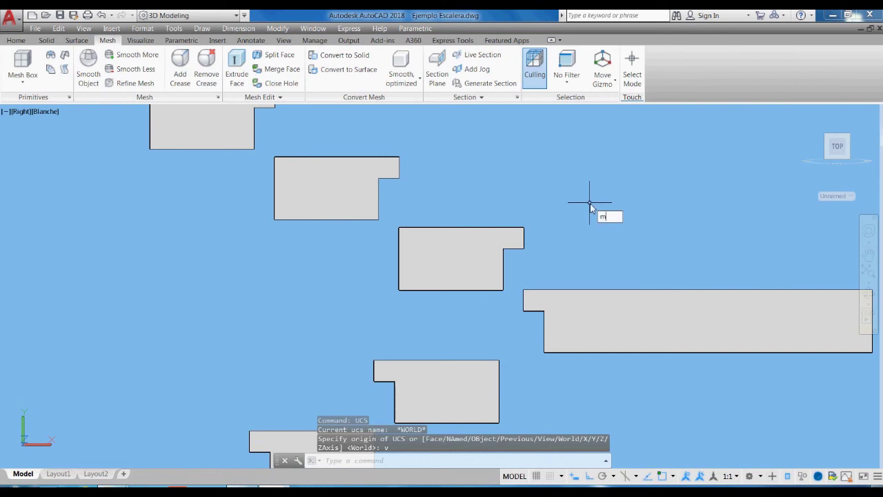
key("Return")
left_click(489, 246)
key("Return")
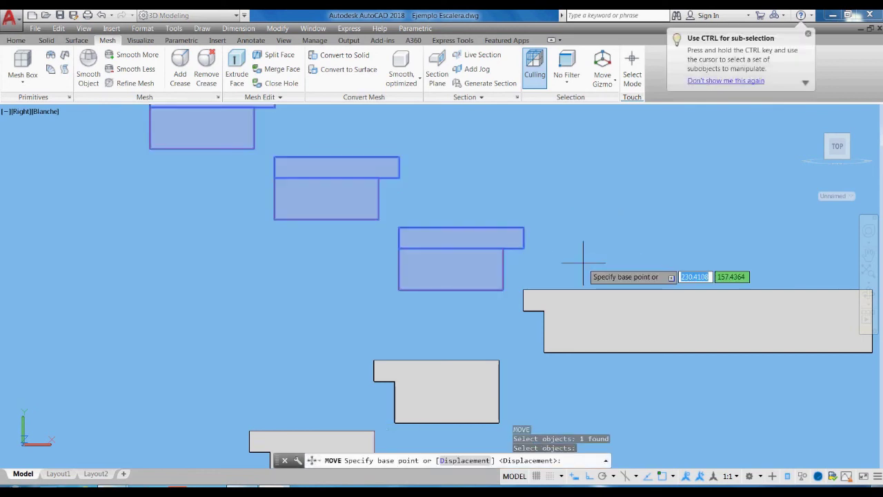
left_click(583, 263)
type("2")
key("Return")
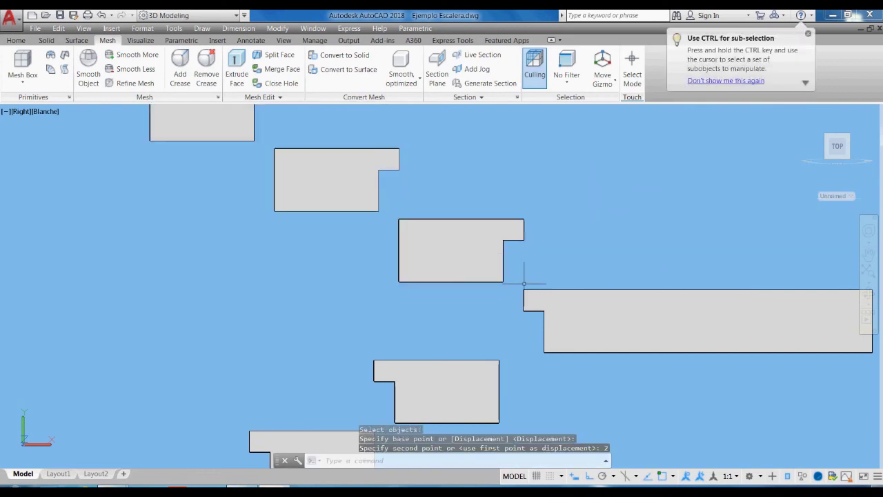
scroll(593, 262, "down", 2)
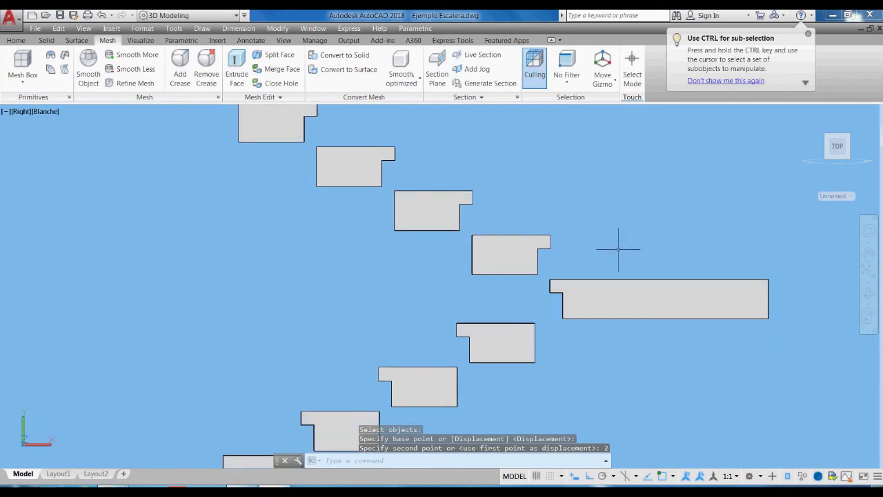
Restore the UCS to World.
type("ucs")
key("Return")
type("w")
key("Return")
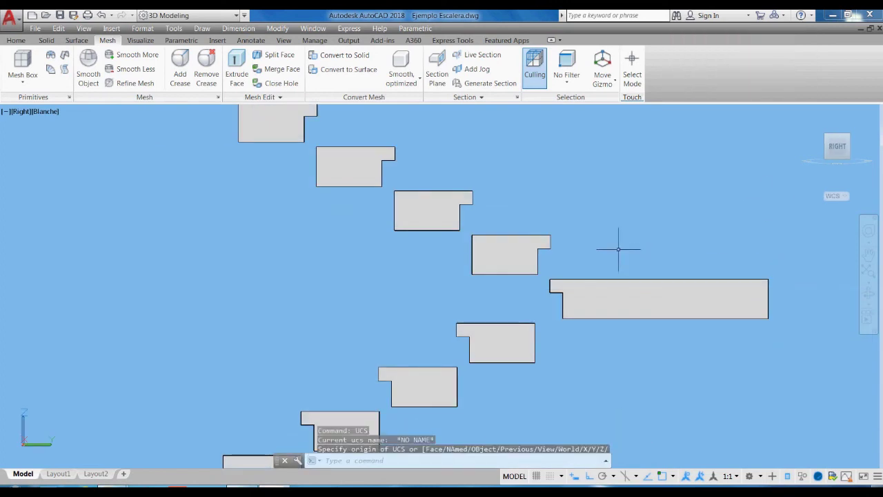
Switch to the SW Isometric view and save the drawing.
mouse_move(832, 142)
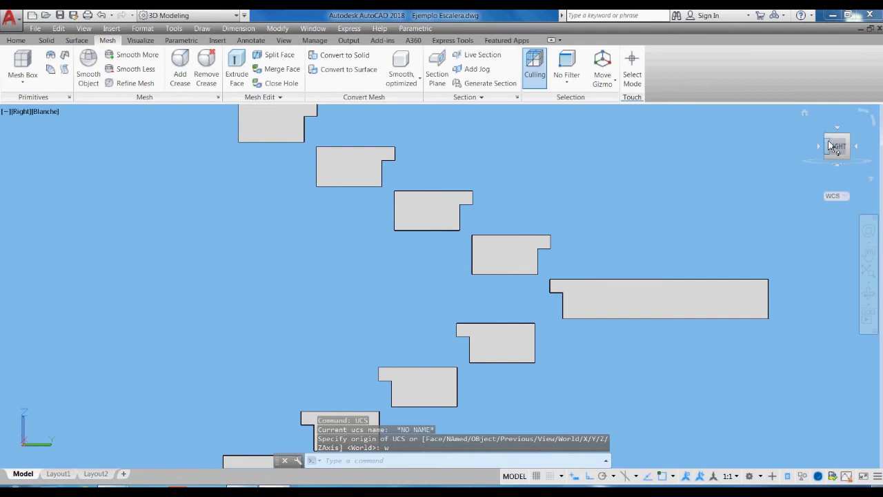
left_click(831, 143)
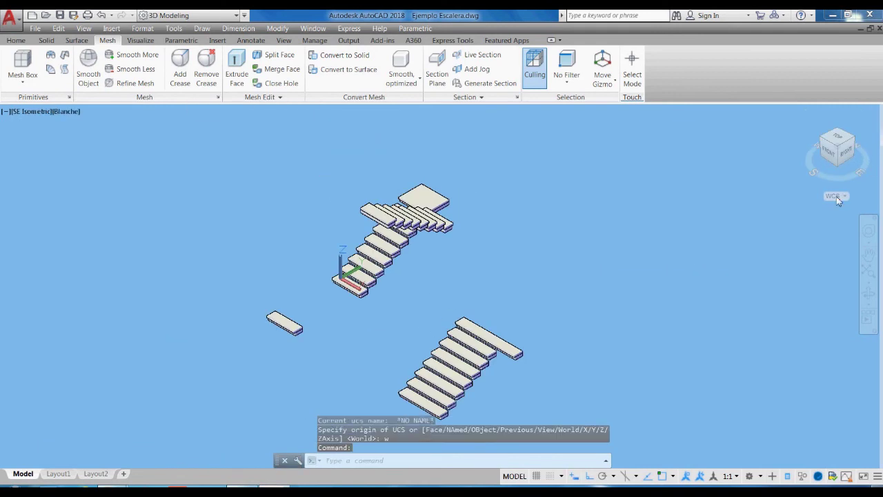
left_click(819, 138)
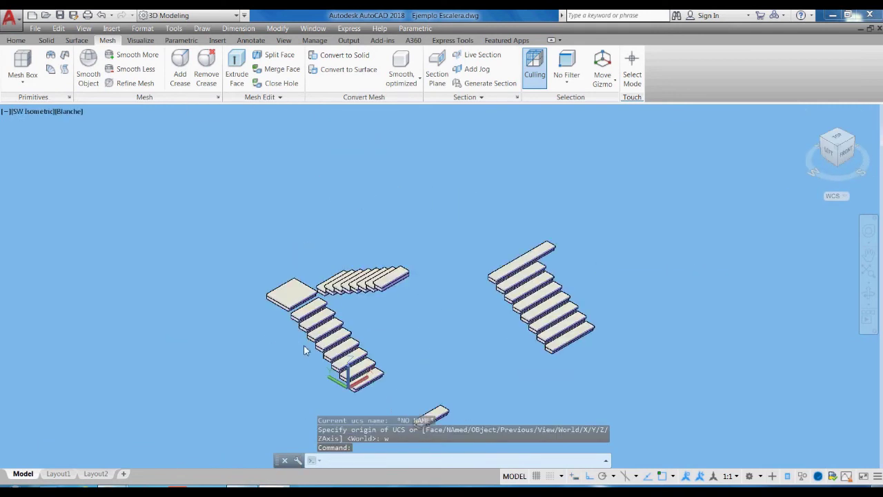
left_click(60, 16)
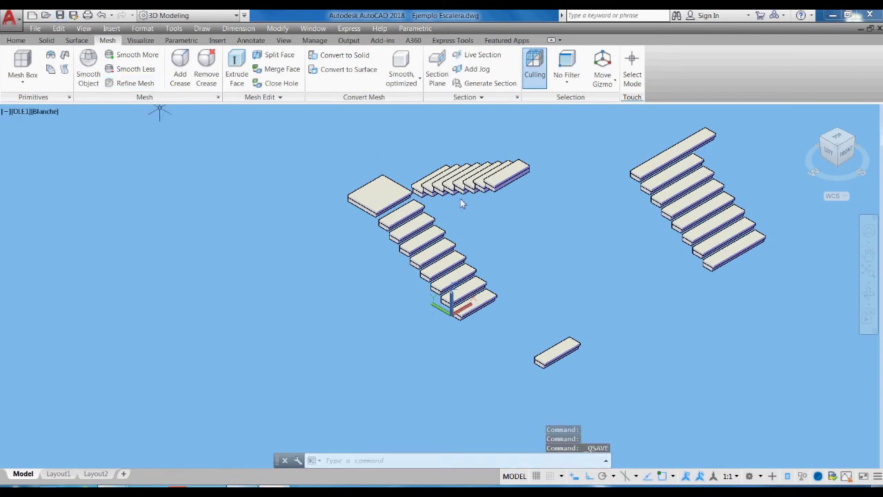
scroll(401, 169, "up", 5)
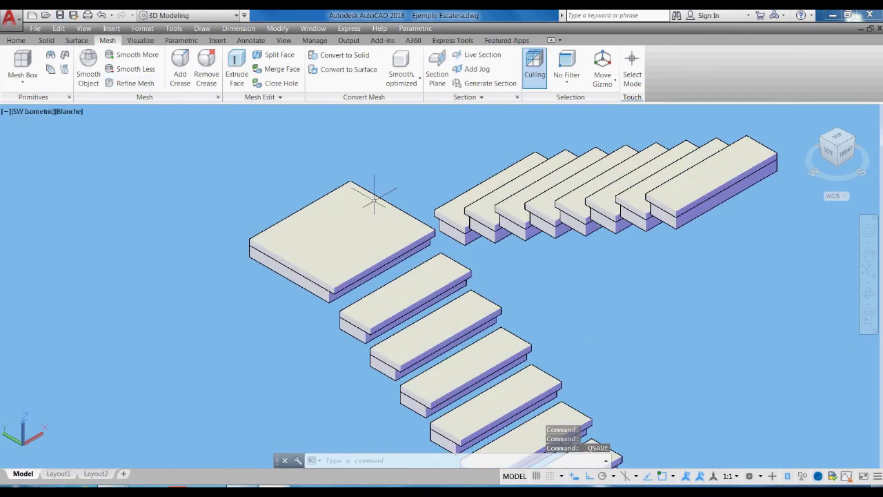
From the SE Isometric view, stretch the landing lengthwise along the upper flight until it reaches just past the outermost tread beside it.
left_click(855, 145)
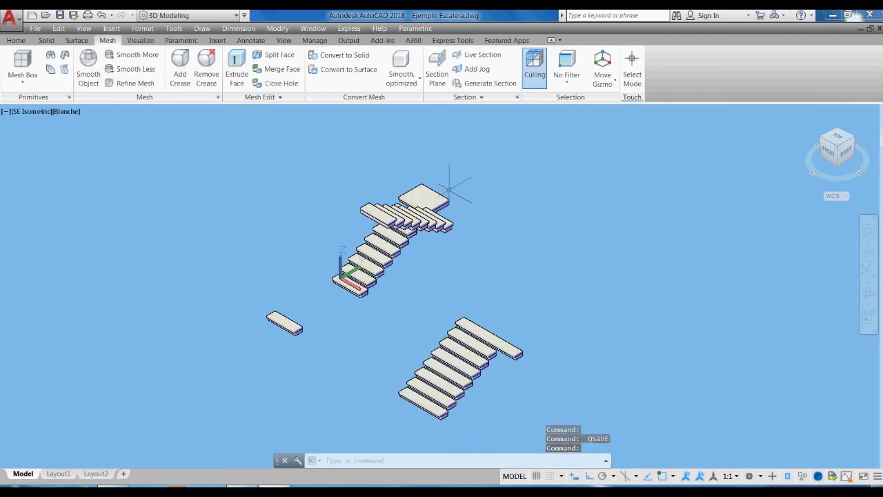
scroll(446, 214, "up", 4)
left_click(450, 214)
left_click(448, 217)
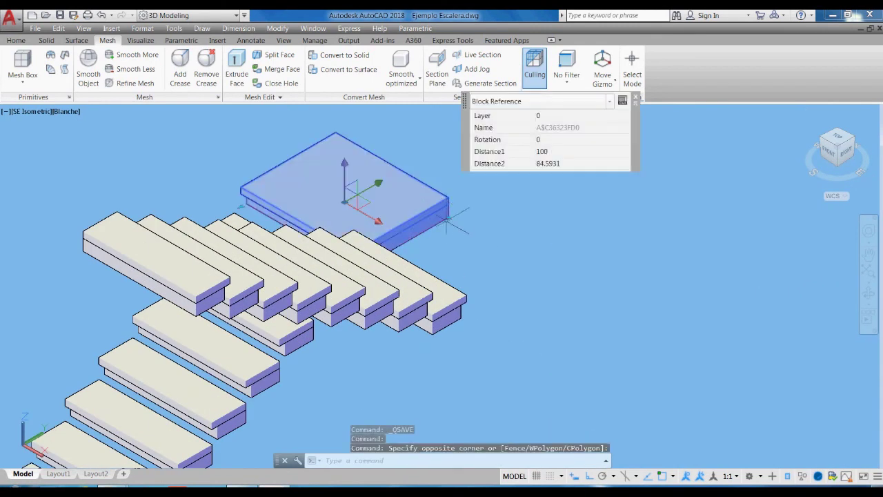
left_click(449, 217)
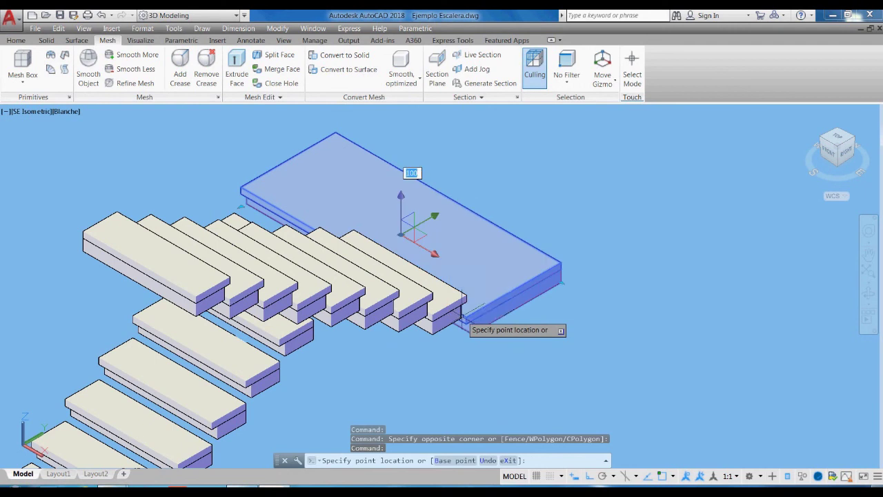
left_click(558, 316)
key("Escape")
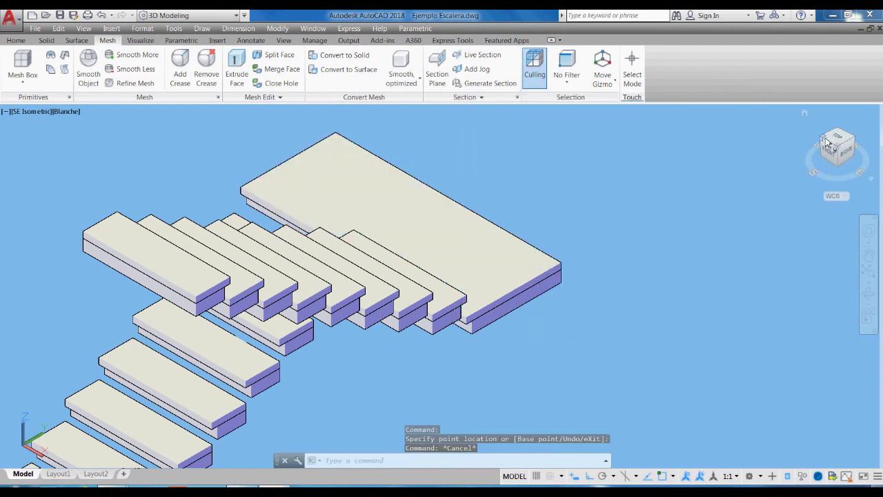
Return to the SW Isometric view and save the drawing.
left_click(824, 142)
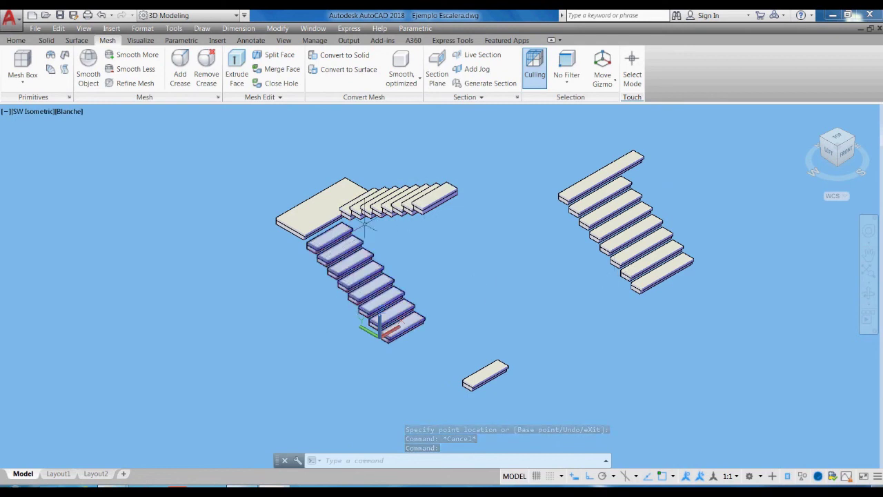
left_click(369, 300)
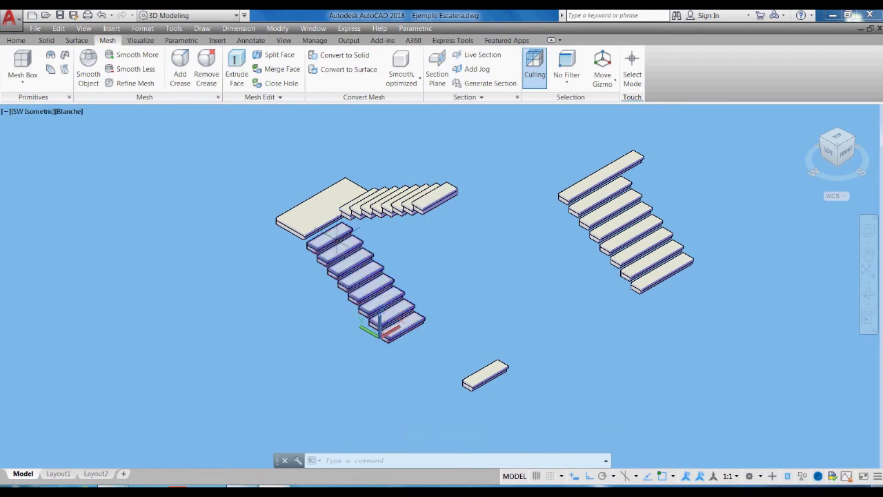
key("Escape")
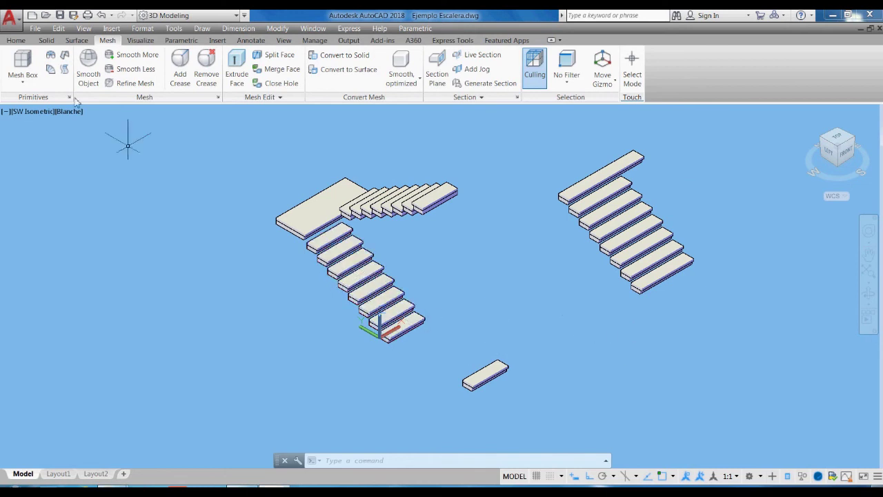
left_click(60, 15)
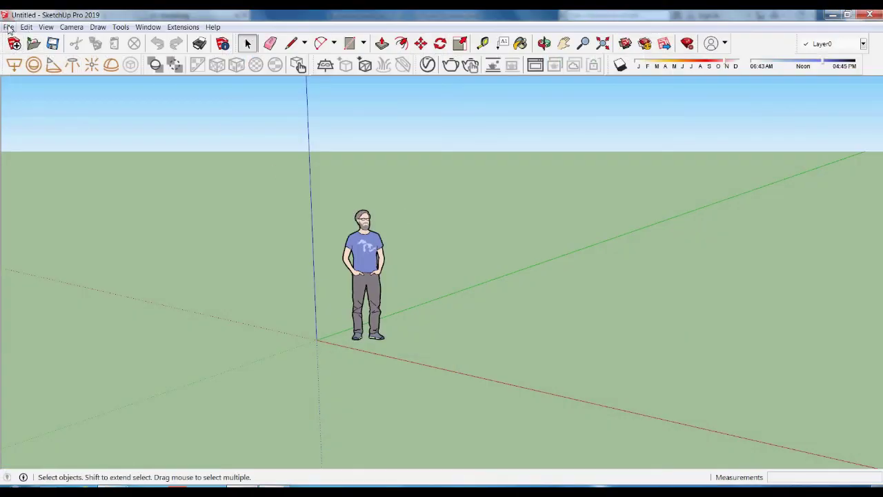
Switch to SketchUp and import the AutoCAD file Ejemplo Escalera from the TUTESCALERA folder, dismissing the import results.
left_click(8, 26)
left_click(166, 183)
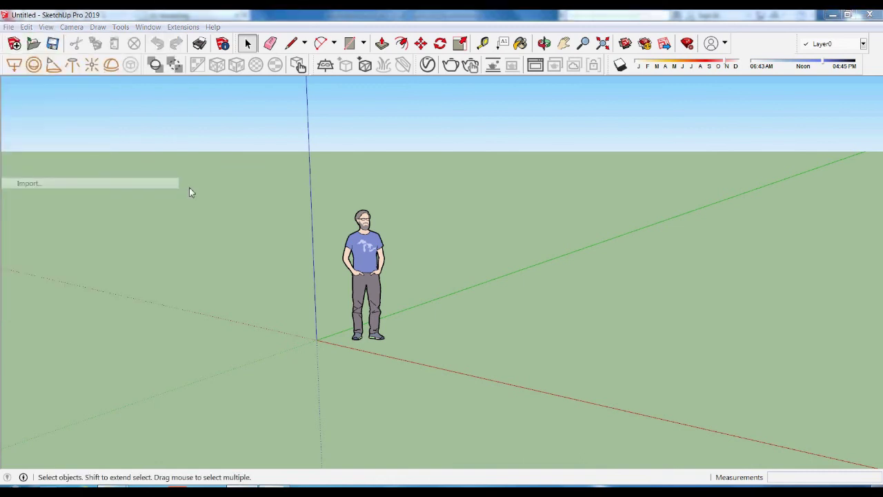
left_click(173, 143)
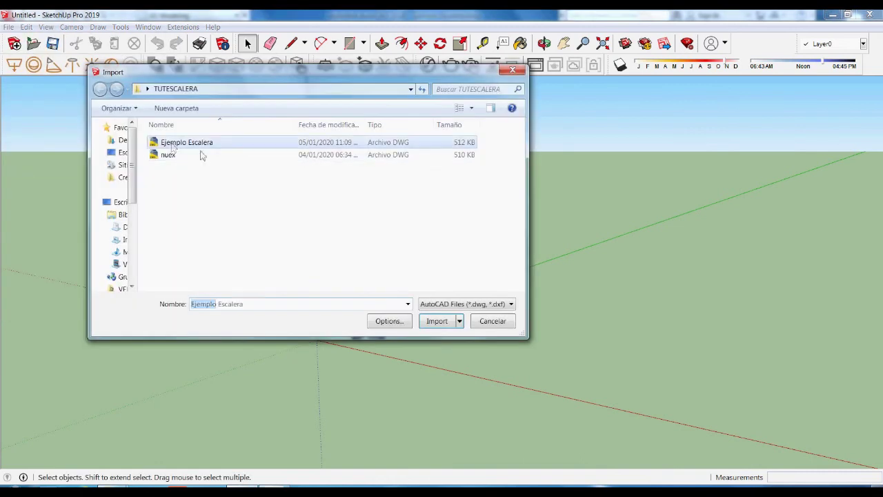
left_click(431, 323)
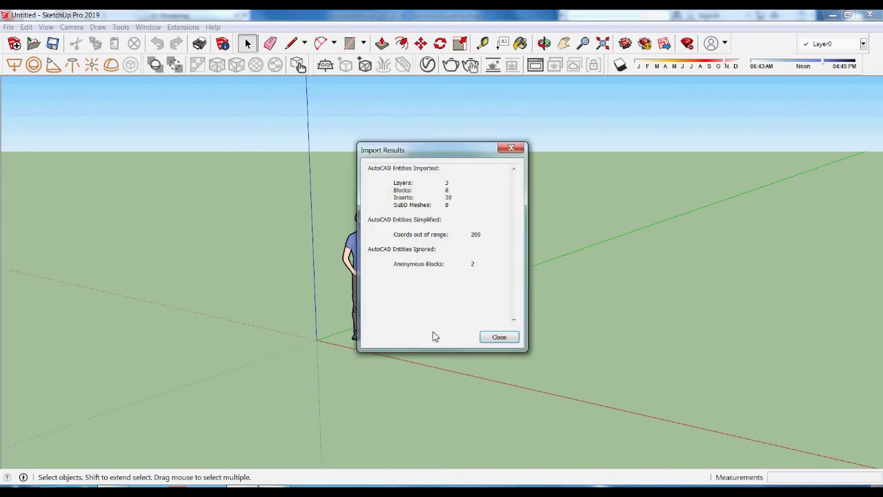
left_click(498, 337)
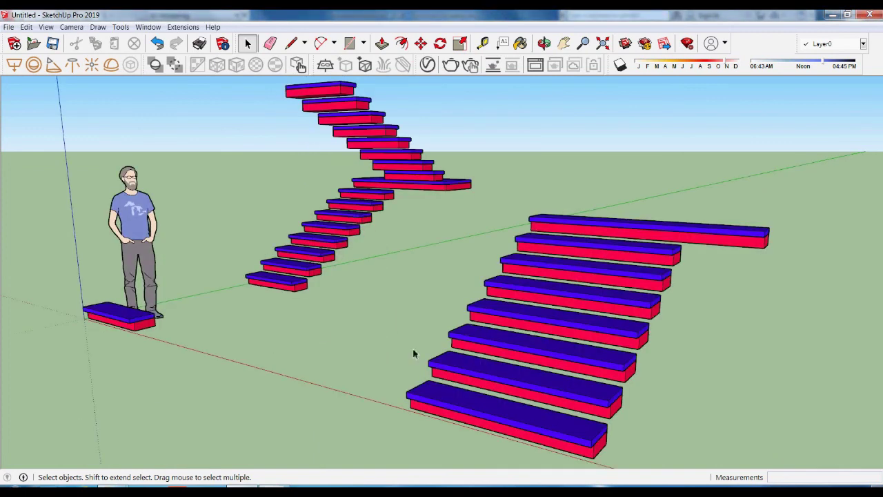
Examine the imported staircases from several angles, including the landing, the upper flight and the separate straight stair.
mouse_move(312, 322)
middle_mouse_down()
mouse_move(501, 395)
mouse_move(561, 288)
mouse_move(465, 347)
mouse_move(568, 391)
mouse_move(532, 350)
mouse_move(460, 367)
mouse_move(562, 375)
mouse_move(411, 349)
middle_mouse_up()
scroll(262, 274, "down", 1)
middle_click_drag(262, 274, 387, 275)
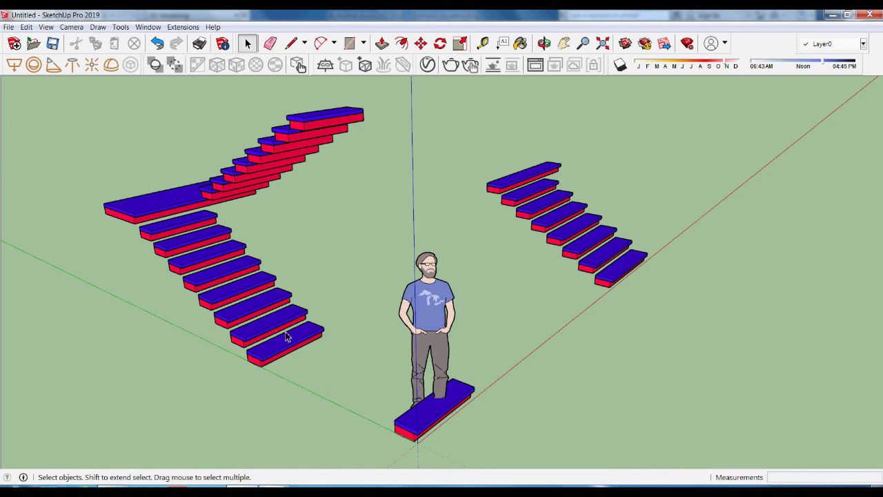
middle_click_drag(370, 349, 319, 360)
scroll(185, 232, "up", 1)
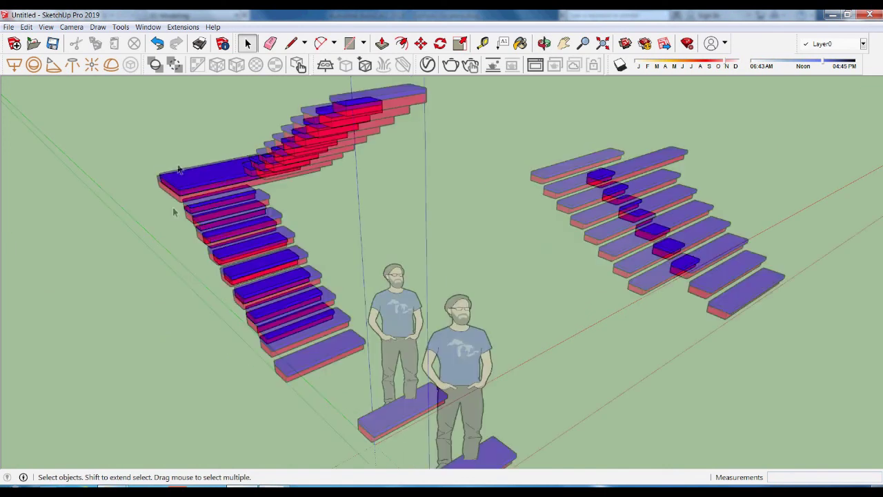
scroll(225, 186, "up", 2)
scroll(321, 173, "down", 2)
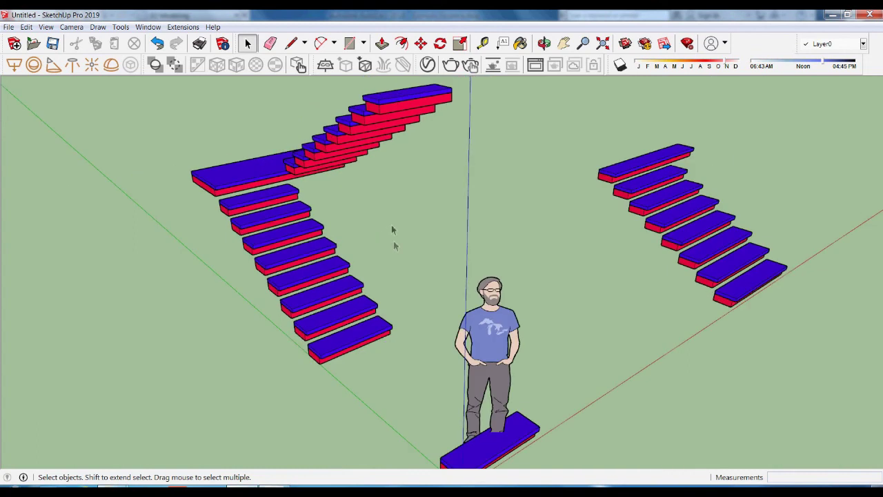
scroll(407, 221, "down", 2)
scroll(481, 274, "up", 1)
middle_click_drag(481, 275, 521, 327)
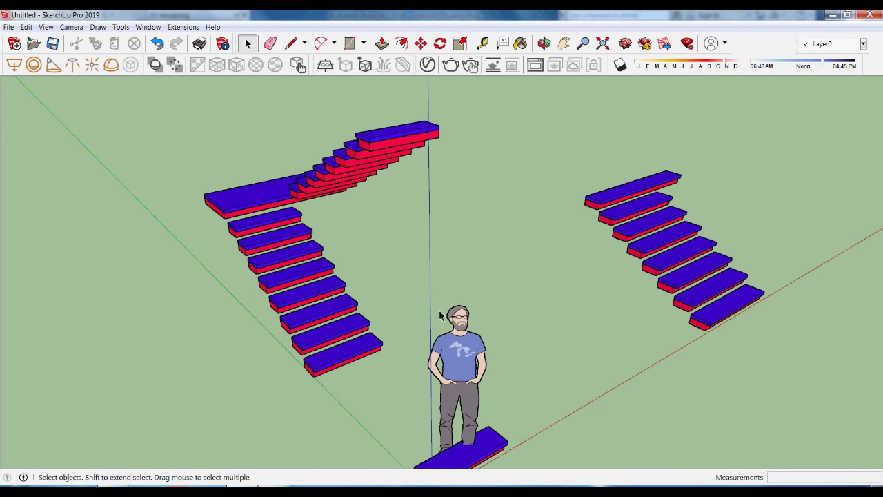
middle_click_drag(541, 322, 505, 325)
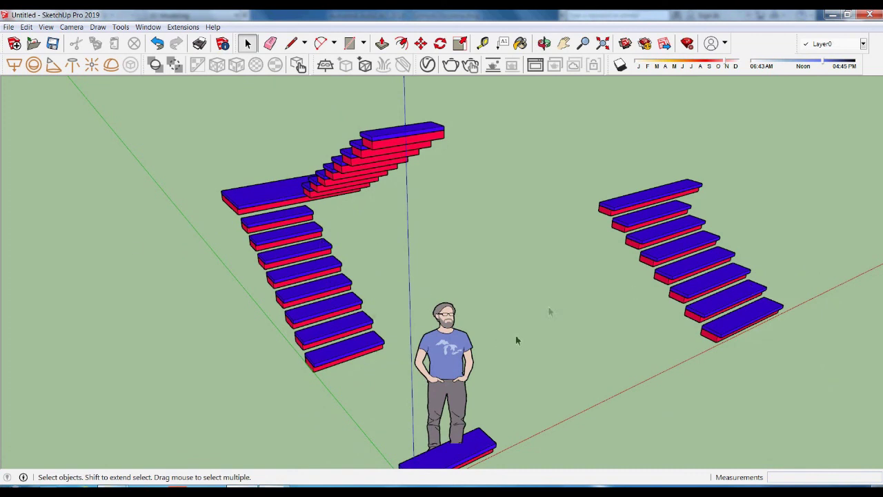
middle_click_drag(578, 358, 484, 332)
scroll(490, 270, "down", 2)
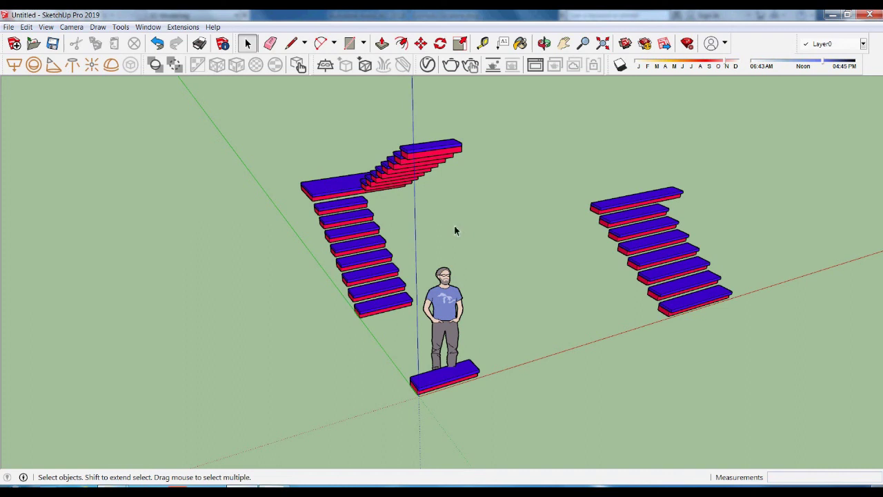
mouse_move(463, 245)
middle_mouse_down()
mouse_move(484, 256)
mouse_move(476, 250)
middle_mouse_up()
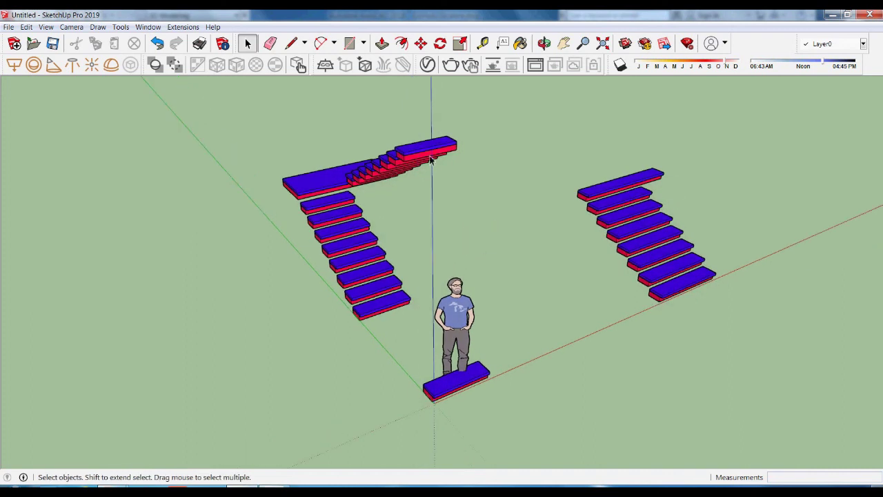
scroll(449, 197, "up", 3)
scroll(464, 226, "down", 1)
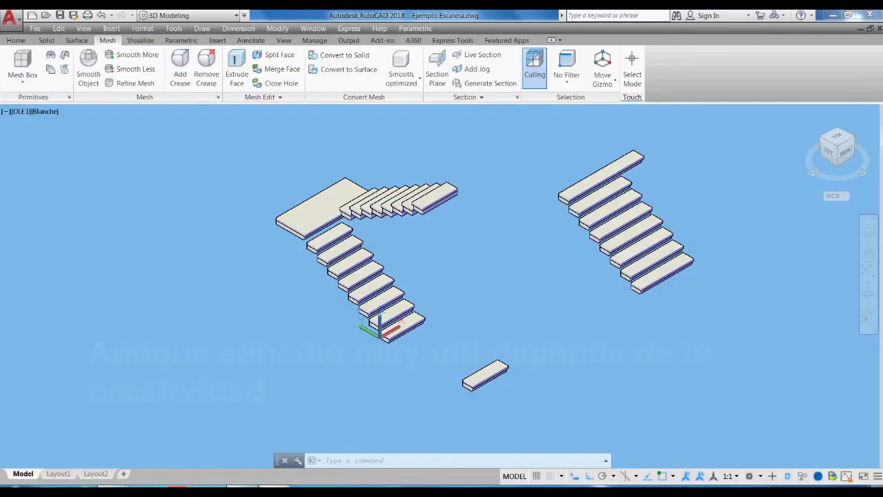
Switch back to AutoCAD and apply the Conceptual visual style to the staircase model.
left_click(72, 111)
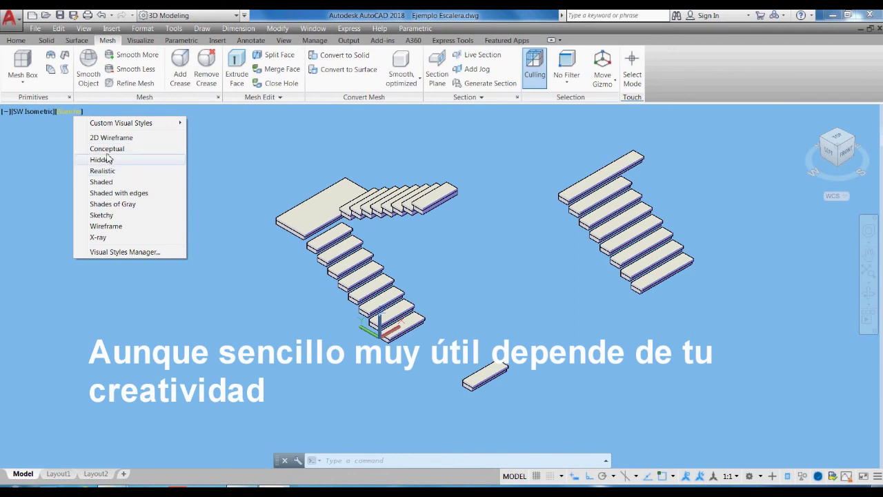
left_click(107, 149)
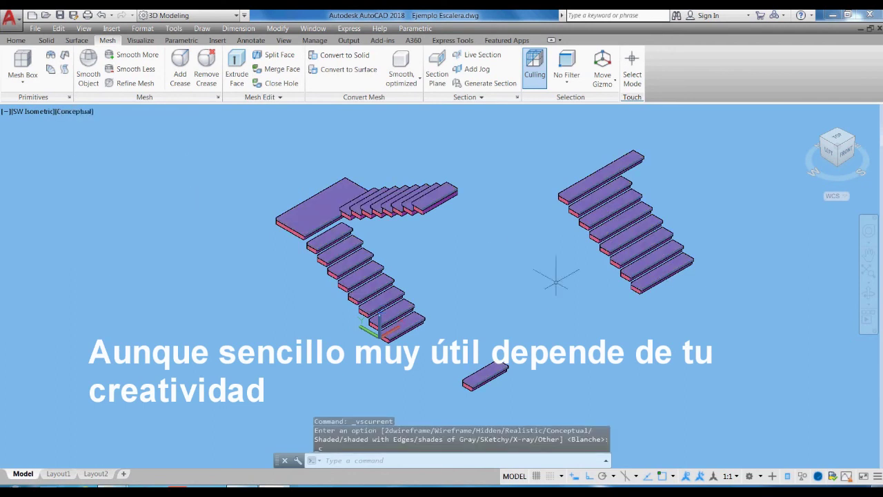